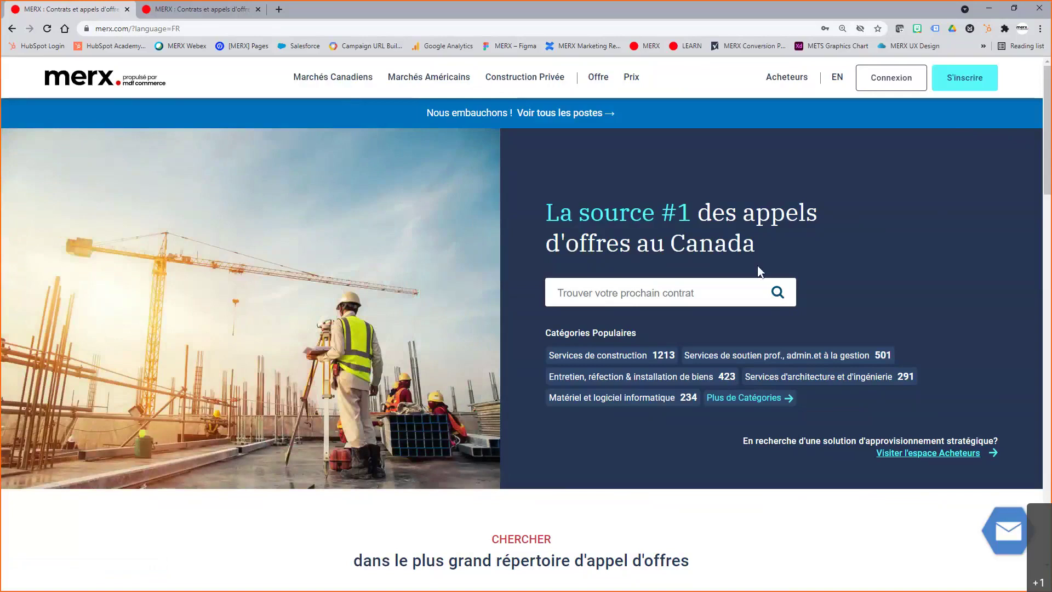
pyautogui.click(658, 292)
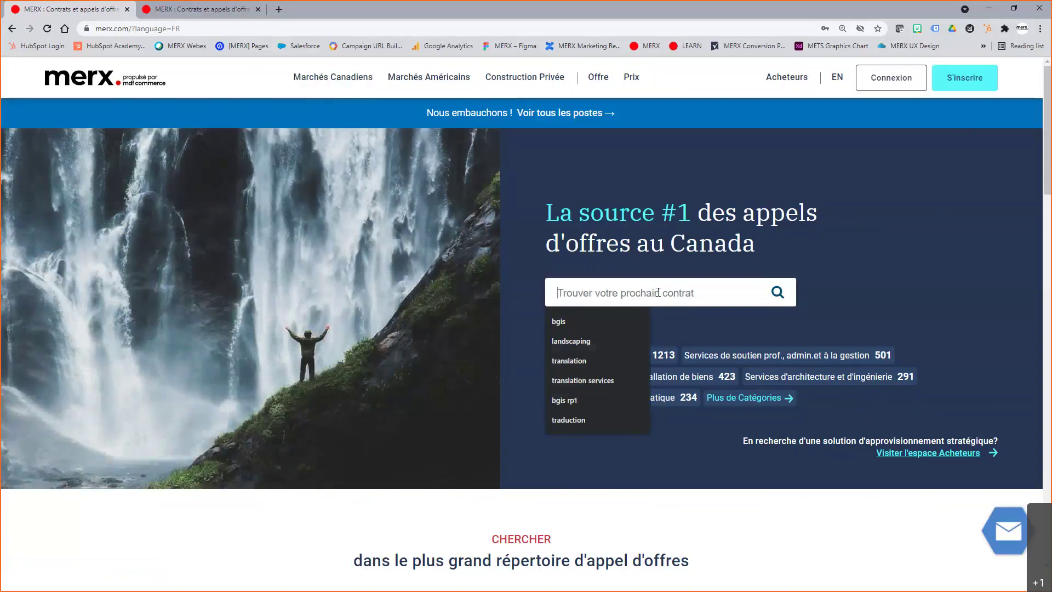
pyautogui.write('consultation')
pyautogui.press('BackSpace')
pyautogui.press('BackSpace')
pyautogui.press('BackSpace')
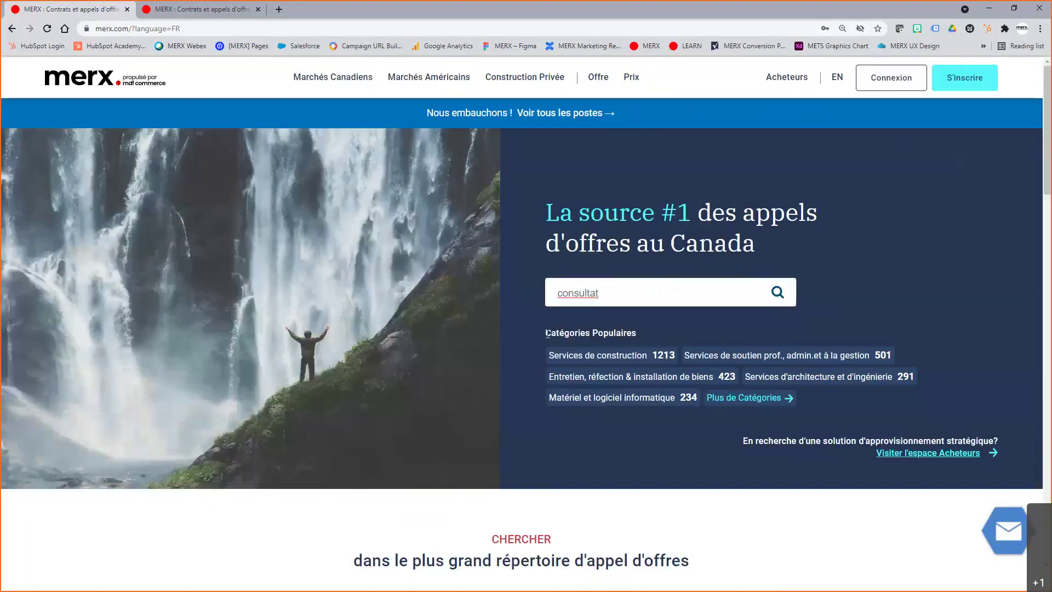
pyautogui.moveTo(547, 333); pyautogui.dragTo(647, 333)
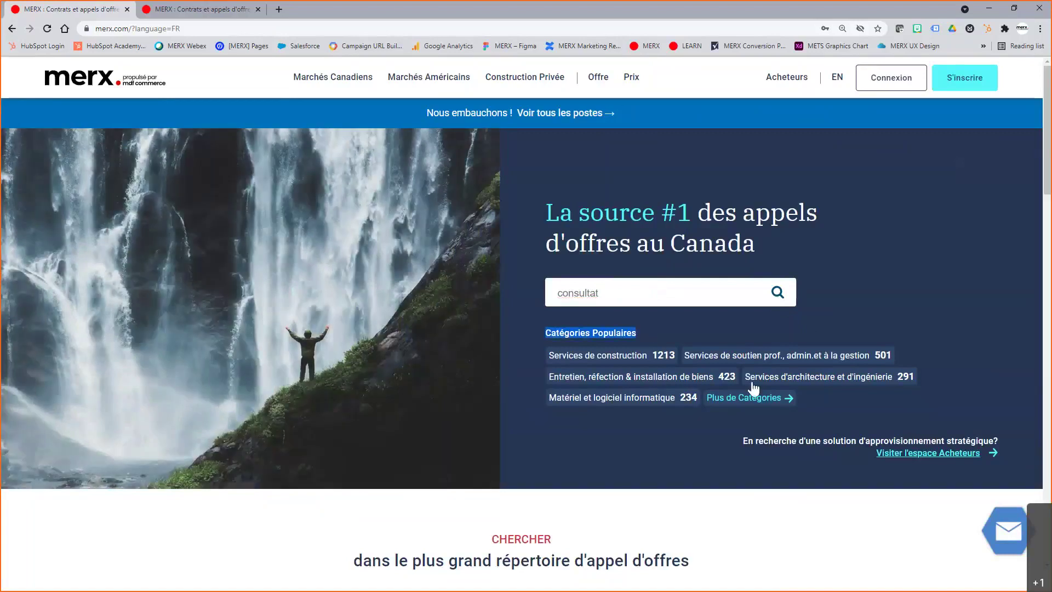
pyautogui.moveTo(623, 296); pyautogui.dragTo(504, 310)
pyautogui.press('BackSpace')
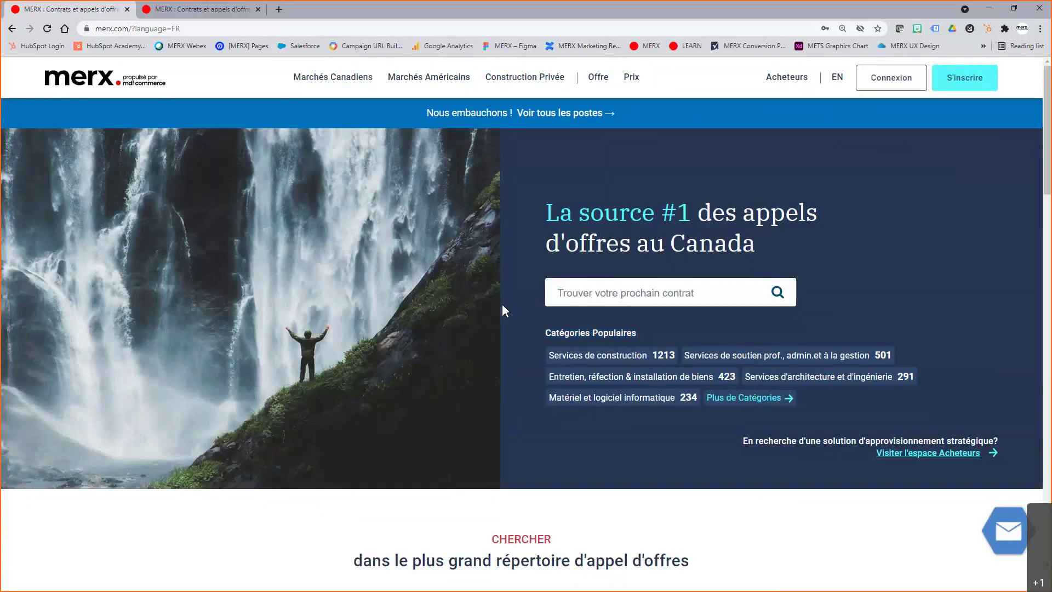
# Step: Search the site for open tenders with the keyword "traduction"
pyautogui.write('traduction')
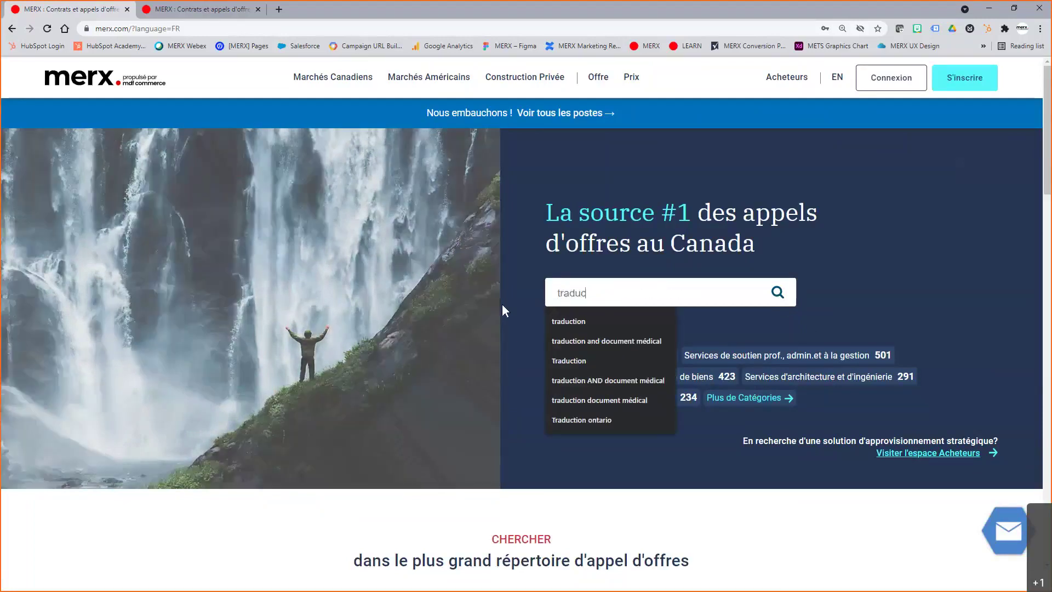
pyautogui.click(778, 294)
pyautogui.click(778, 294)
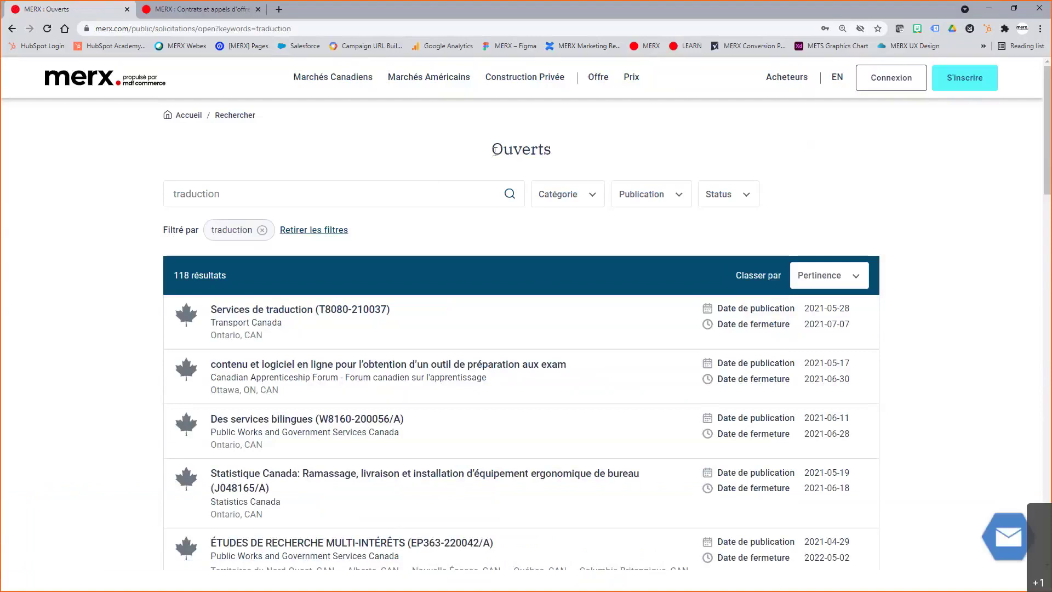
pyautogui.moveTo(489, 148); pyautogui.dragTo(563, 156)
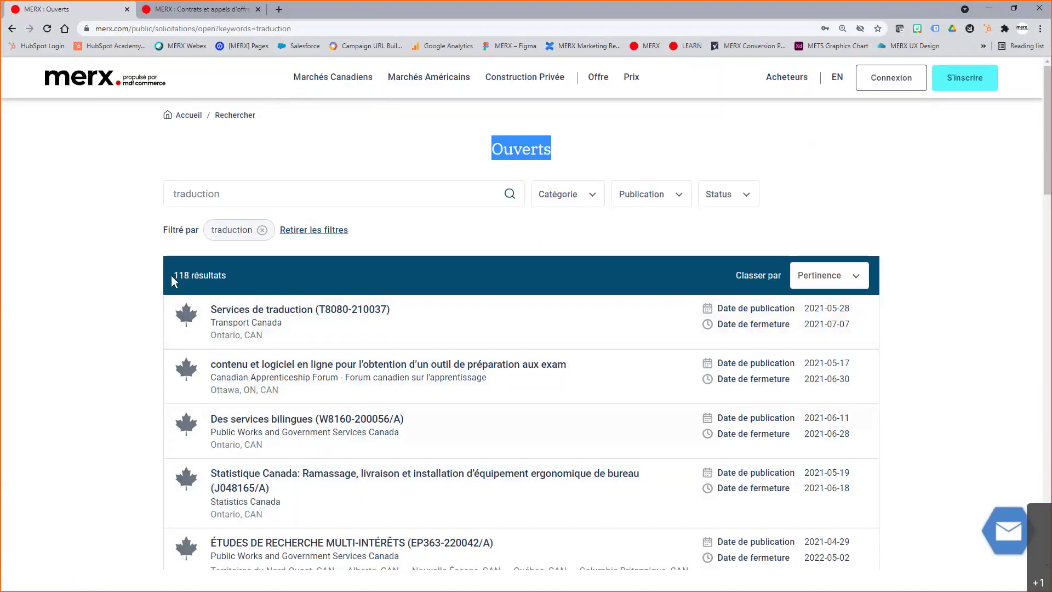
pyautogui.moveTo(171, 275); pyautogui.dragTo(206, 275)
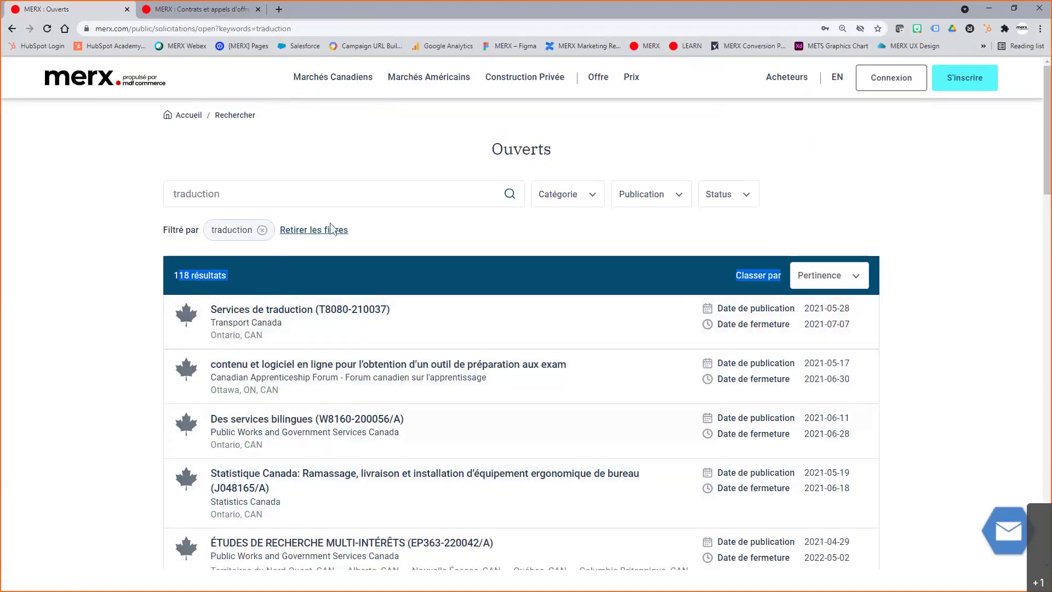
# Step: Narrow the tender search to "traduction ontario"
pyautogui.click(338, 184)
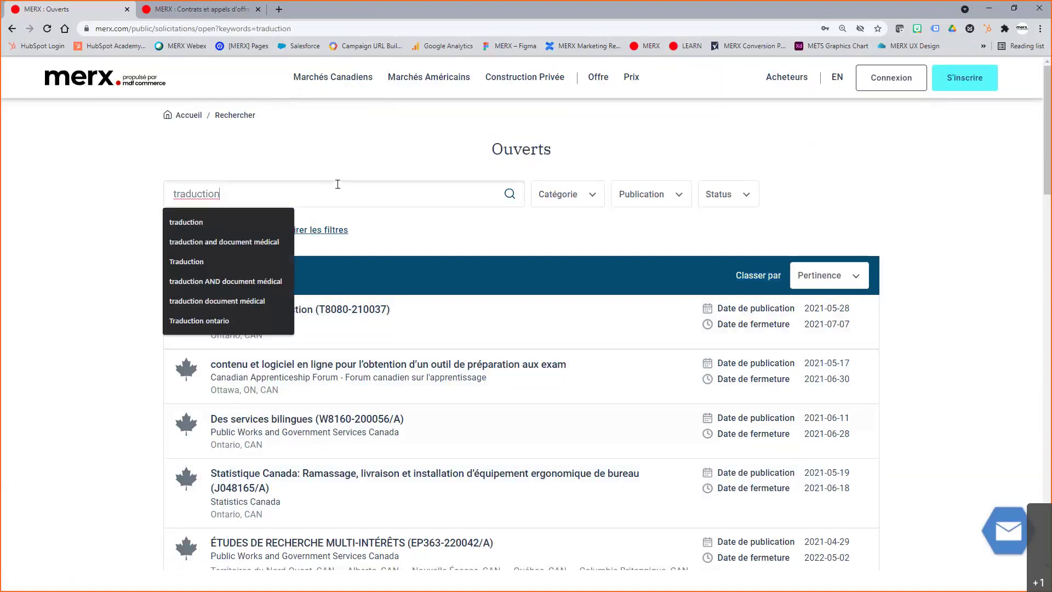
pyautogui.write('ontario')
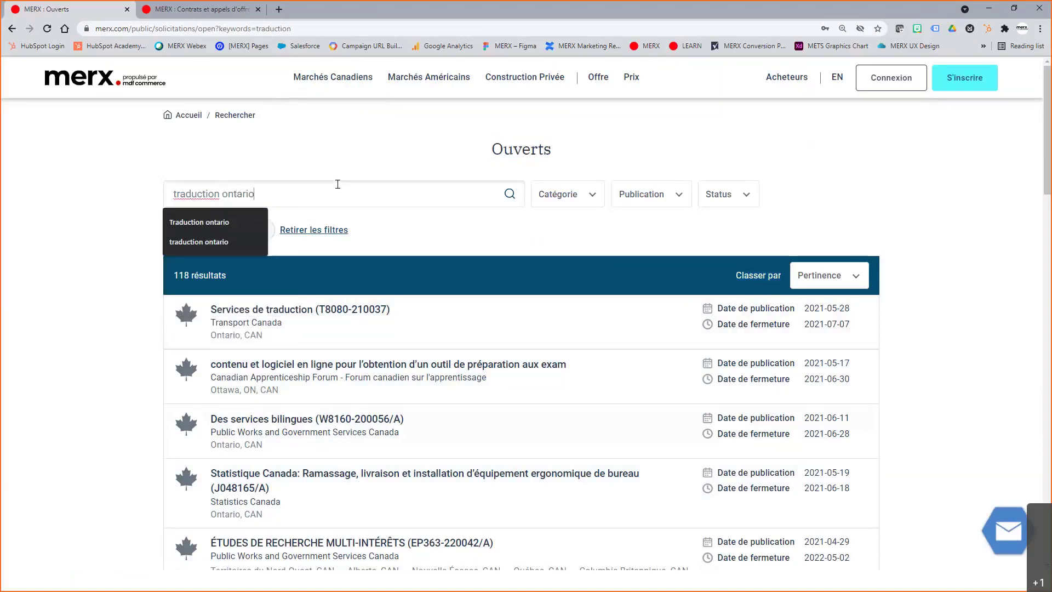
pyautogui.press('Return')
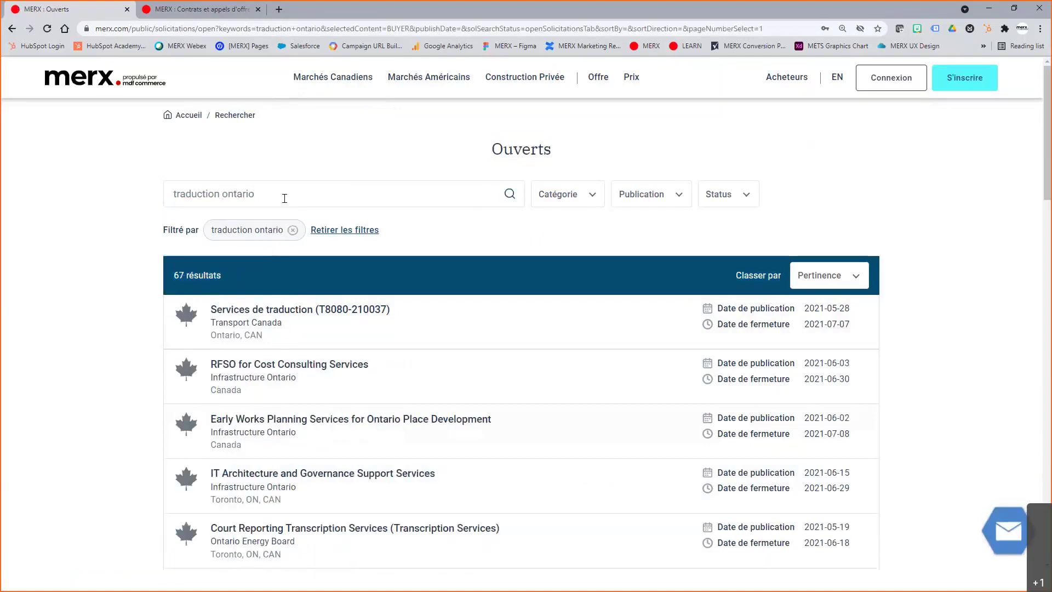
# Step: Replace the search keywords with "postes canada" and run the search on open tenders
pyautogui.moveTo(281, 197); pyautogui.dragTo(146, 199)
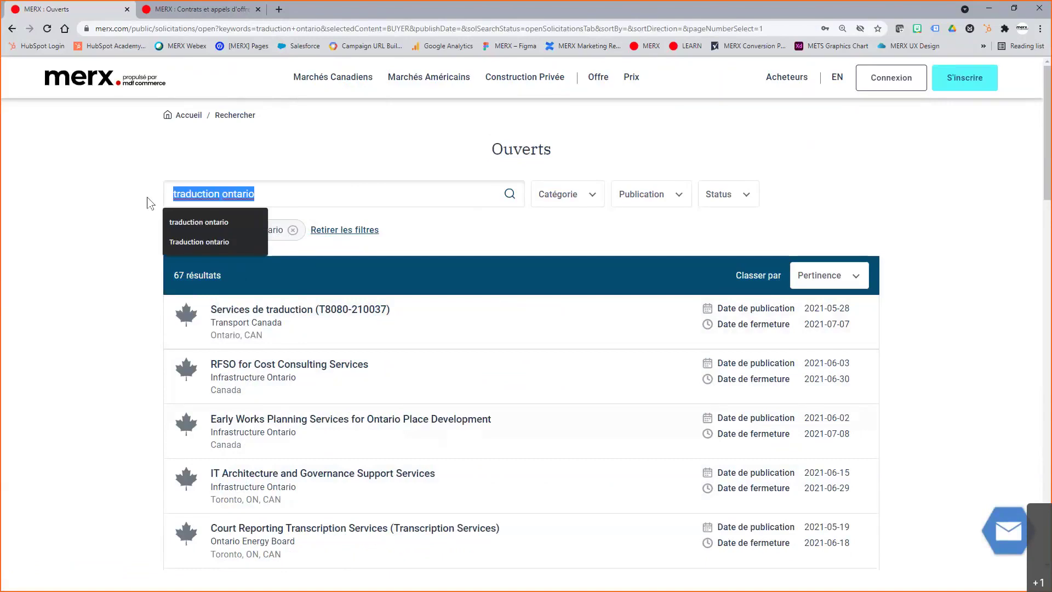
pyautogui.write('postes')
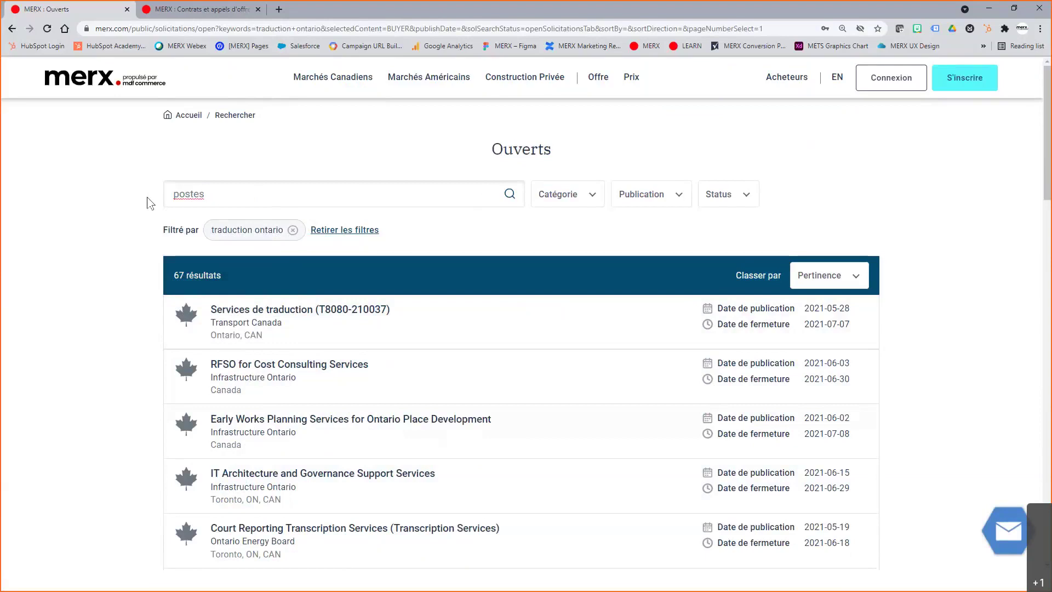
pyautogui.write('canada')
pyautogui.press('Return')
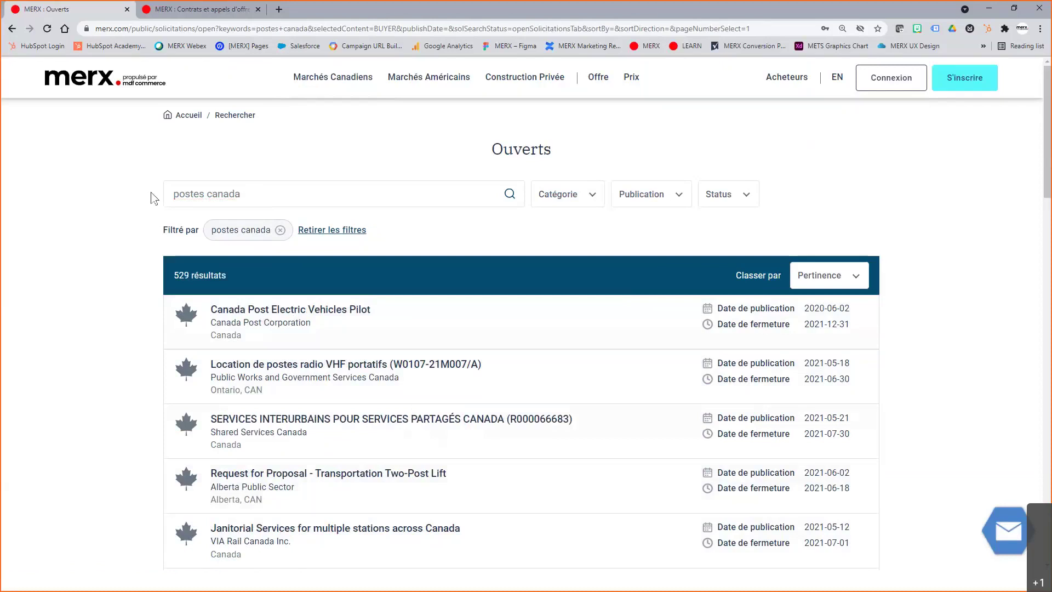
# Step: Search the open tenders for the buyer "via rail"
pyautogui.hotkey('ctrl', 'a')
pyautogui.press('BackSpace')
pyautogui.write('via rial')
pyautogui.press('Return')
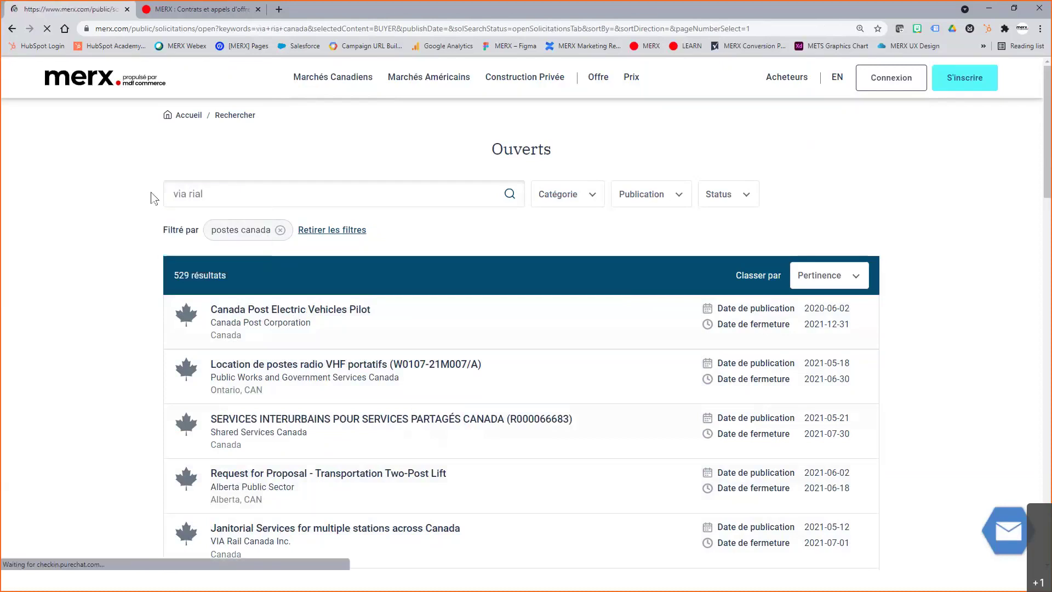
pyautogui.doubleClick(195, 194)
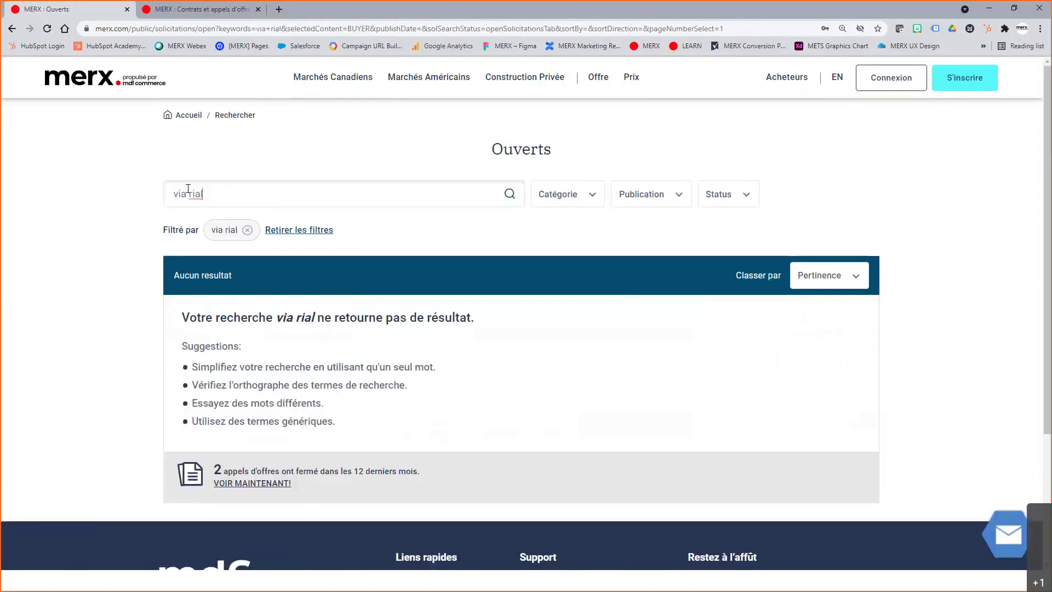
pyautogui.write('rial')
pyautogui.press('BackSpace')
pyautogui.press('BackSpace')
pyautogui.write('il')
pyautogui.press('Return')
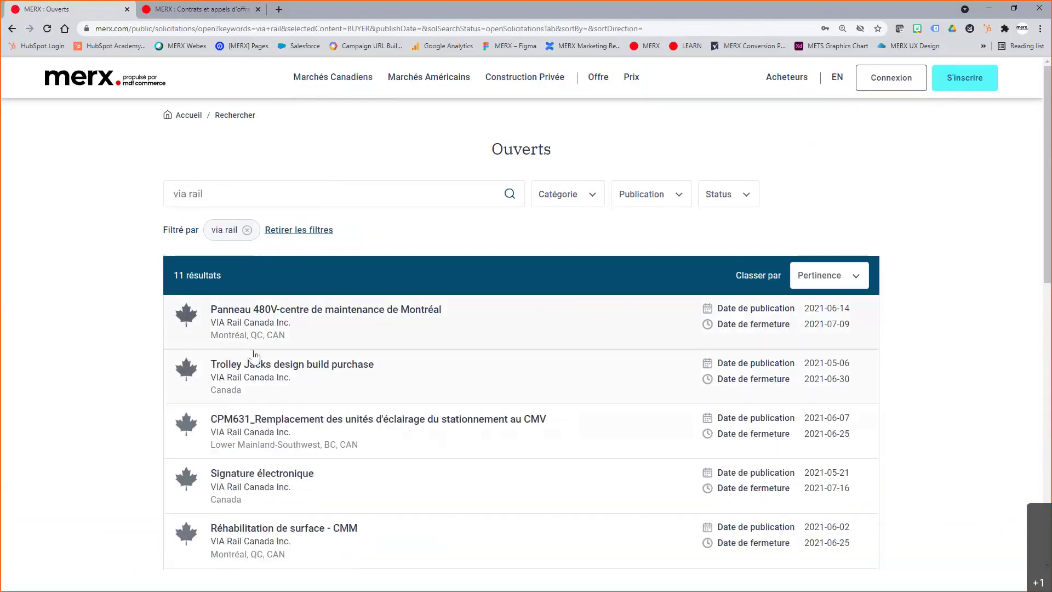
# Step: Search the open tenders for "marketing numérique" instead of the current keywords
pyautogui.moveTo(235, 188); pyautogui.dragTo(133, 192)
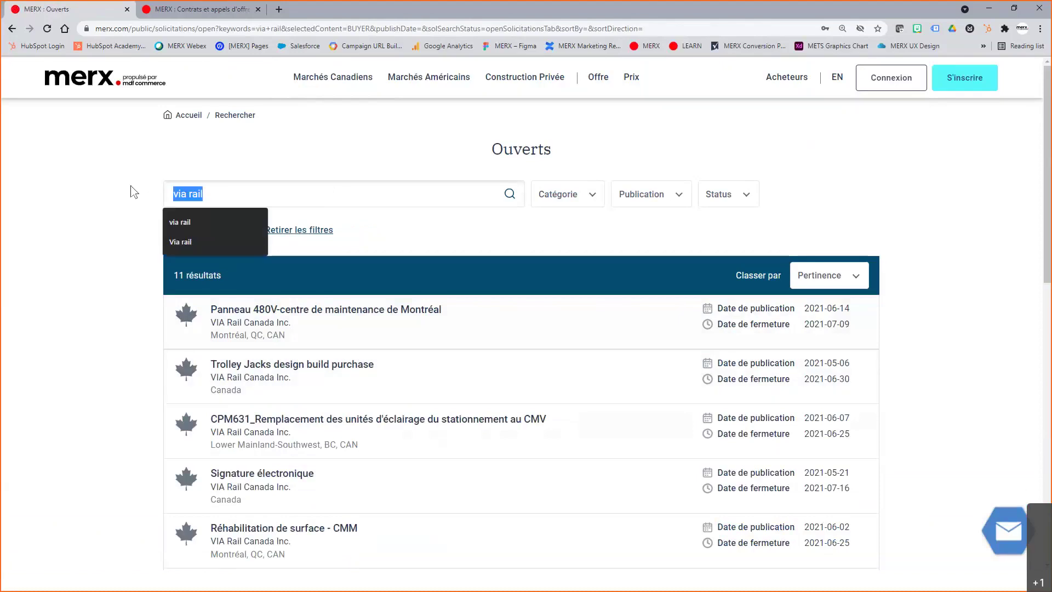
pyautogui.press('BackSpace')
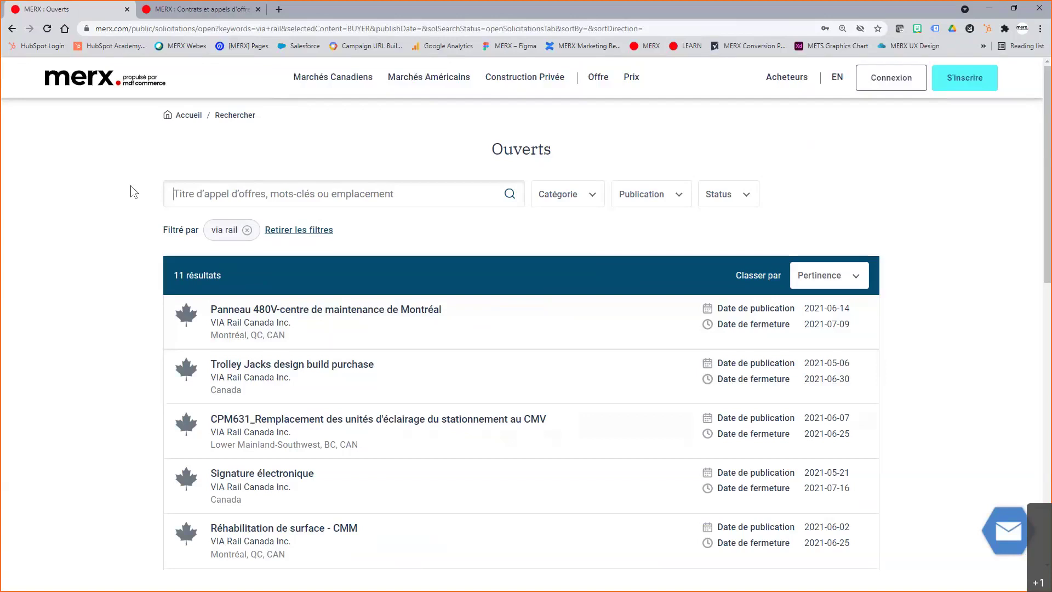
pyautogui.write('marketing digi')
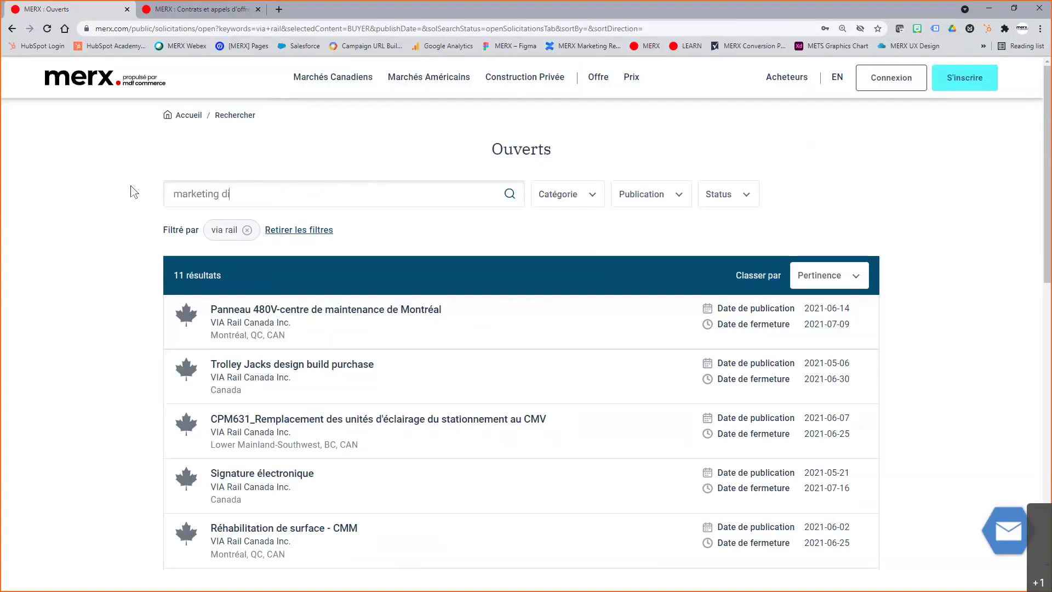
pyautogui.press('BackSpace')
pyautogui.press('BackSpace')
pyautogui.press('BackSpace')
pyautogui.press('BackSpace')
pyautogui.write('numérique')
pyautogui.press('Return')
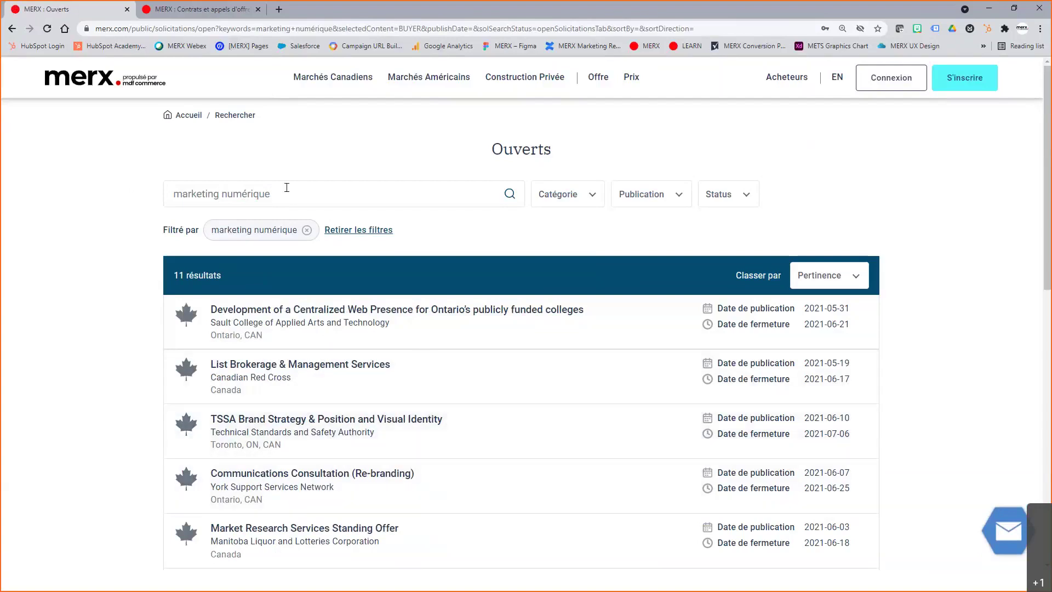
# Step: Broaden the search to the single keyword "marketing" by removing the second word
pyautogui.doubleClick(254, 193)
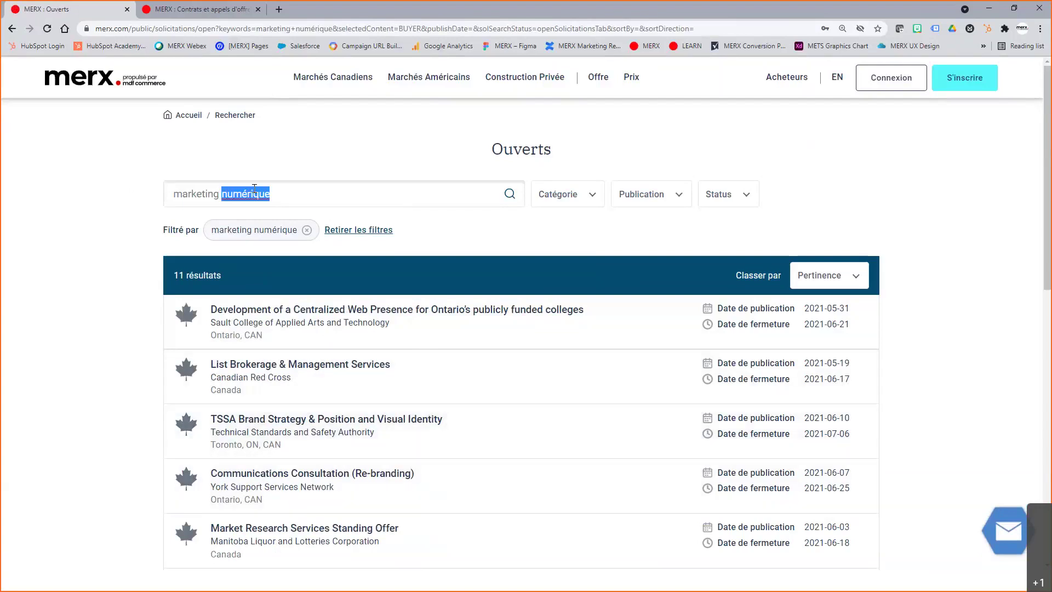
pyautogui.press('BackSpace')
pyautogui.press('Return')
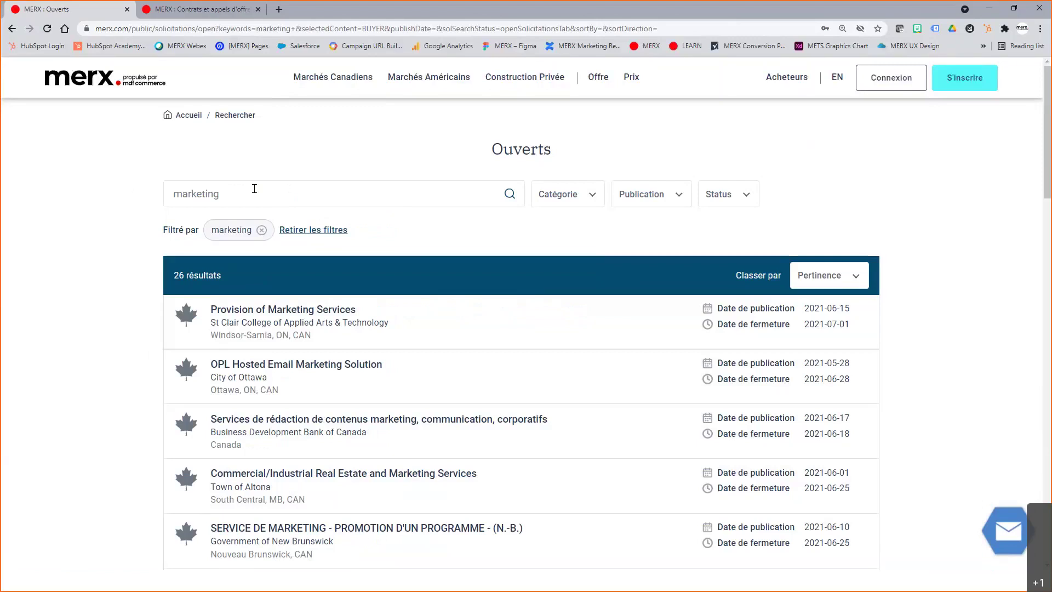
# Step: Search the open tenders for the French buyer name "ville d'ottawa"
pyautogui.doubleClick(255, 188)
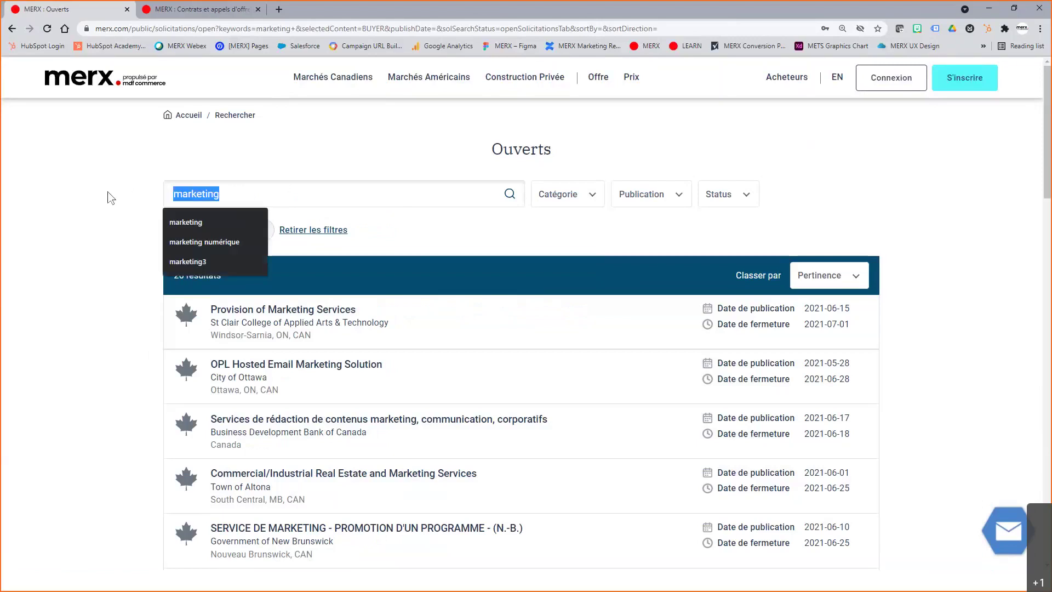
pyautogui.write("ville d'ao")
pyautogui.press('BackSpace')
pyautogui.write('ttawa')
pyautogui.press('Return')
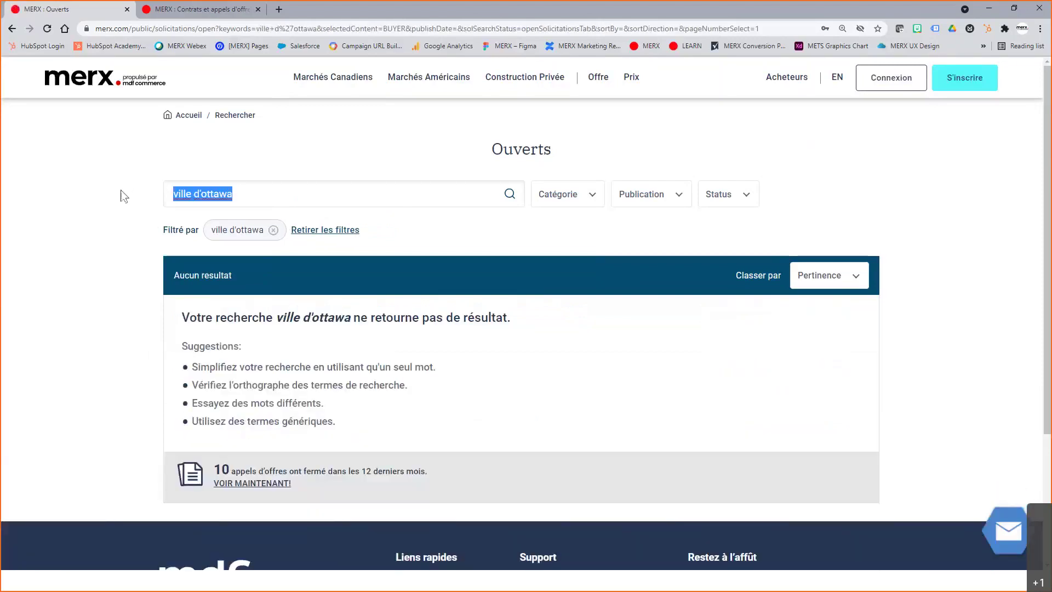
# Step: Search the open tenders for the English buyer name "city of ottawa"
pyautogui.write('city of ottawa')
pyautogui.press('Return')
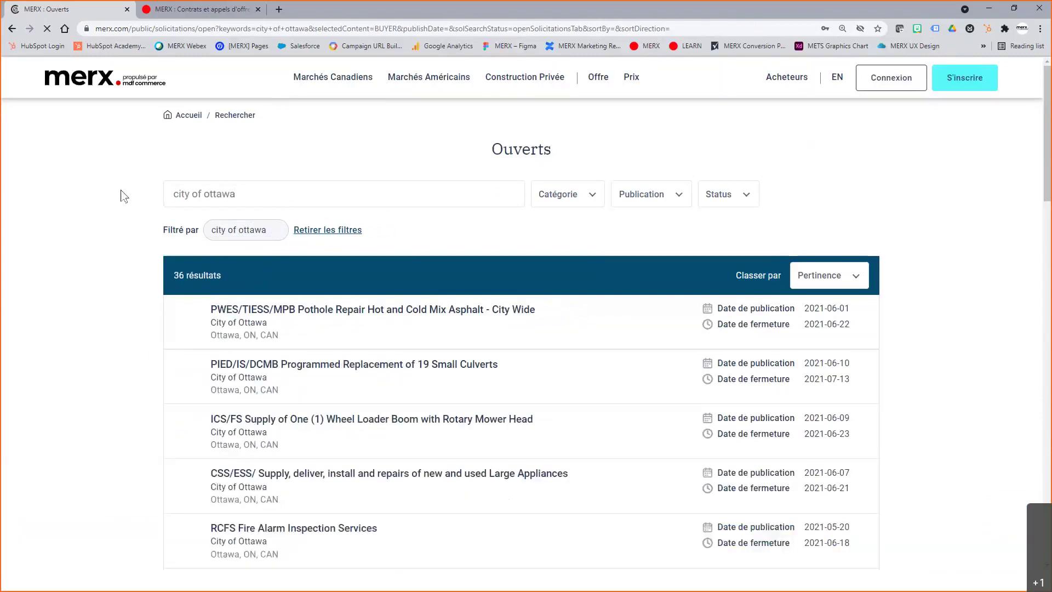
pyautogui.click(410, 195)
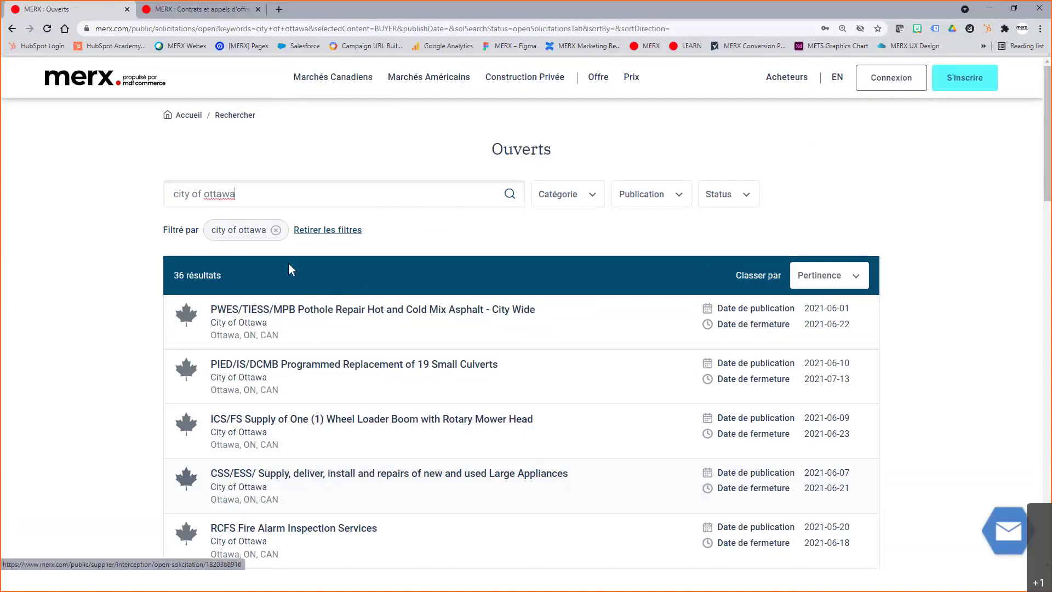
# Step: View the notice for the PWES/TIESS/MPB Pothole Repair Hot and Cold Mix Asphalt tender and return to the search results
pyautogui.click(399, 311)
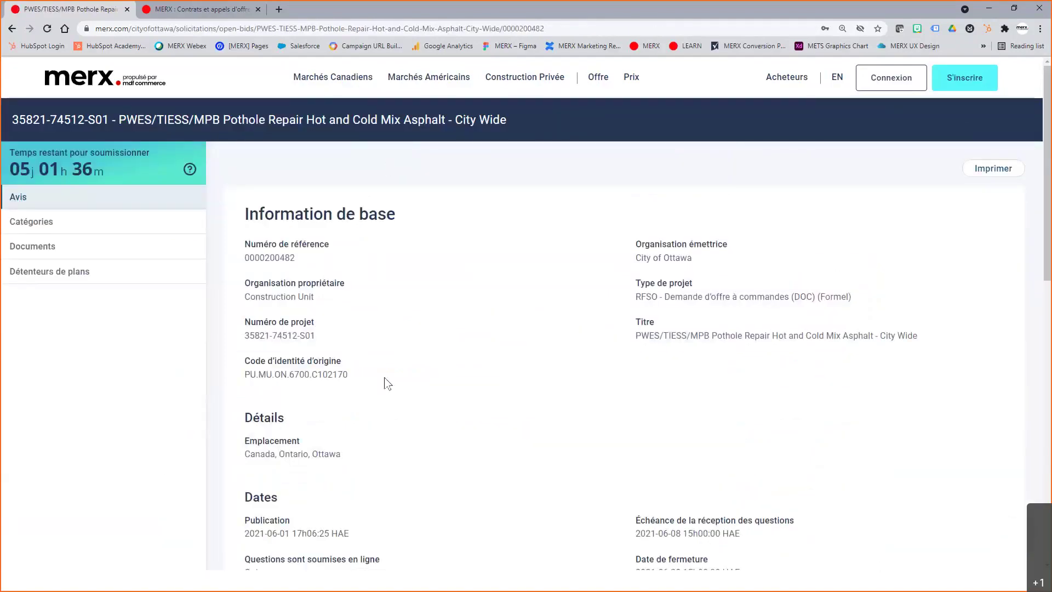
pyautogui.click(12, 28)
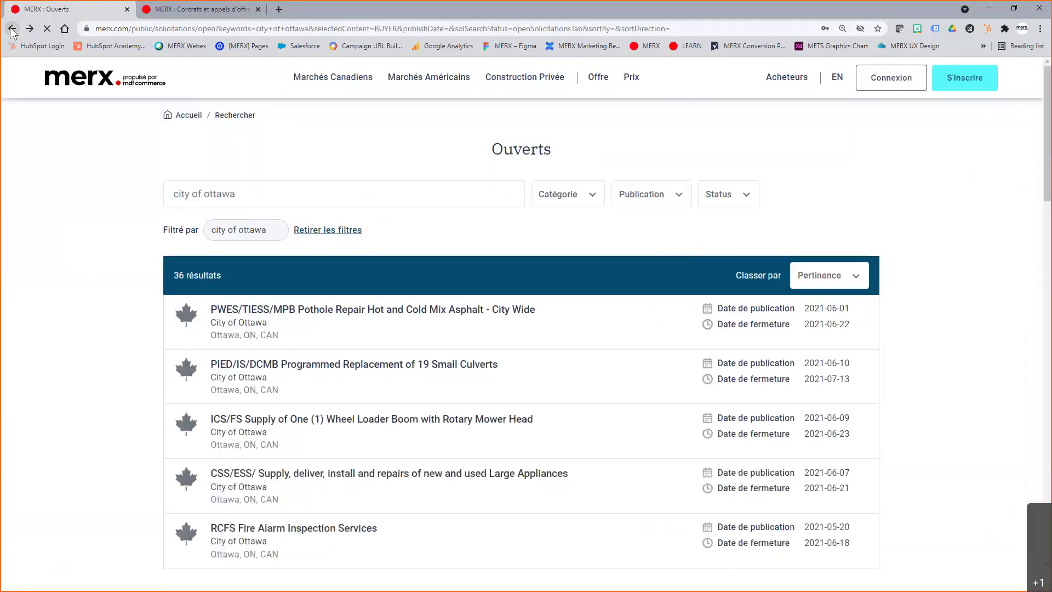
# Step: Filter the results by the category "Services de garde et autres services connexes" and remove that filter again
pyautogui.click(592, 199)
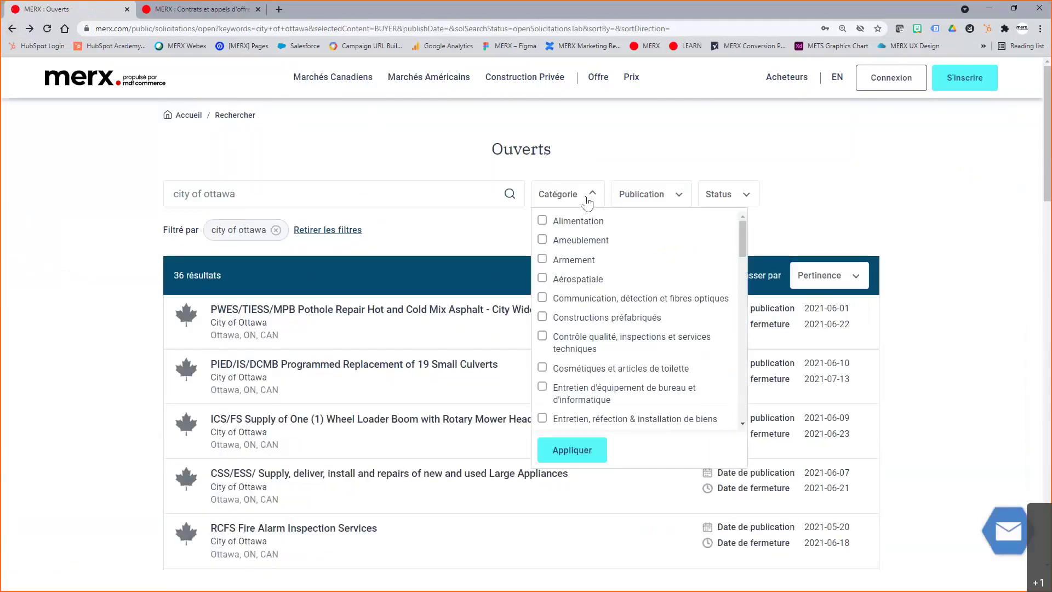
pyautogui.click(581, 373)
pyautogui.click(562, 241)
pyautogui.scroll(-10, 566, 378)
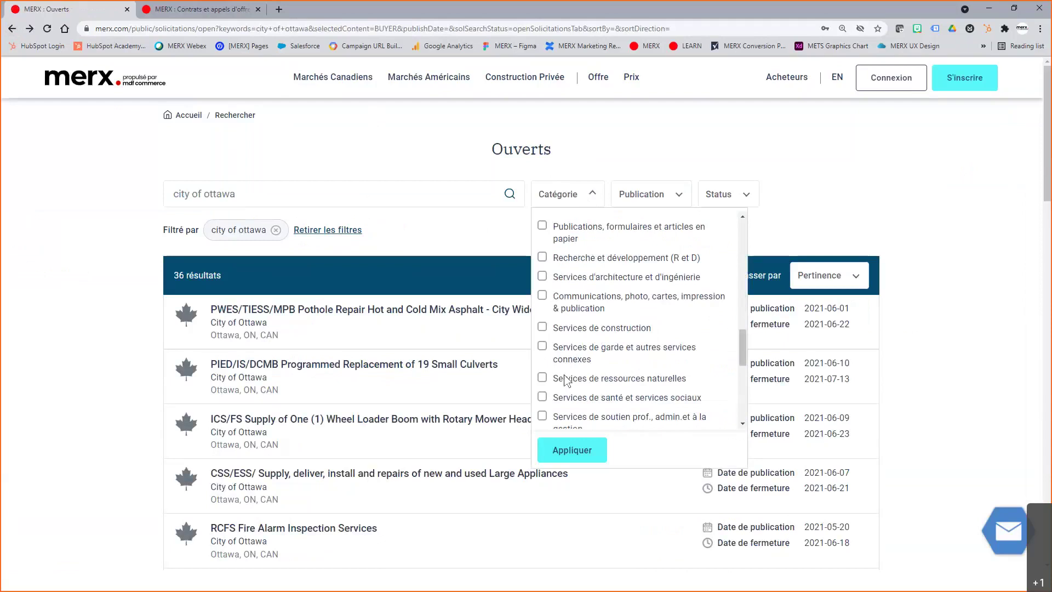
pyautogui.click(570, 349)
pyautogui.click(570, 454)
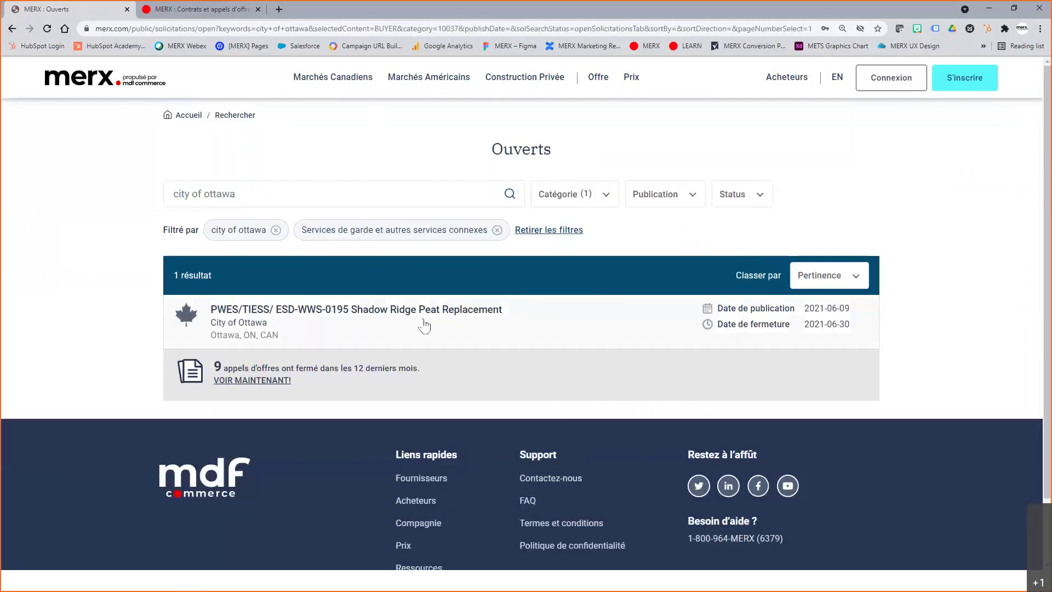
pyautogui.click(487, 235)
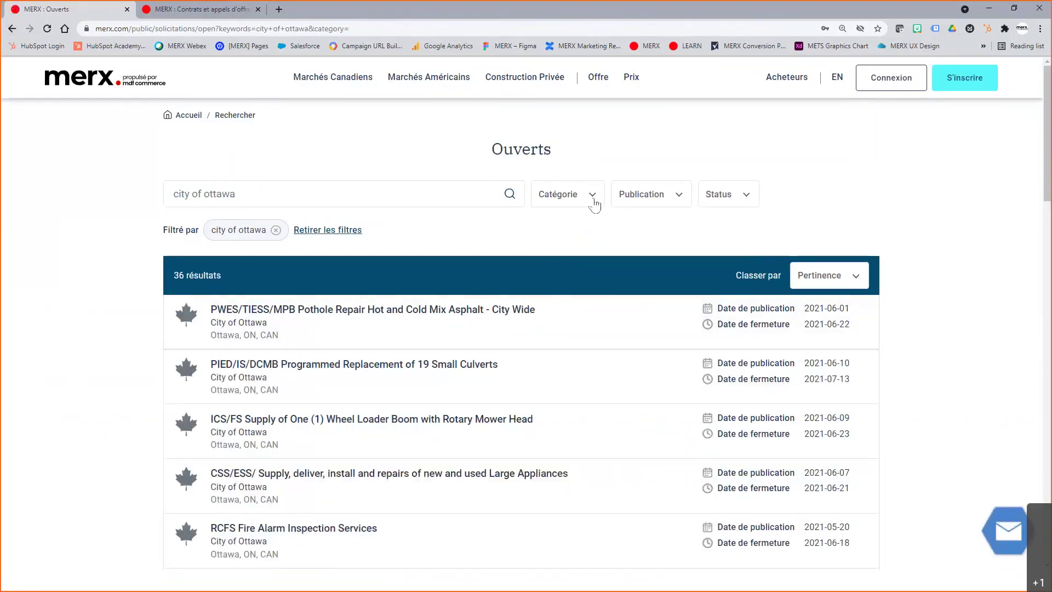
# Step: Examine the options offered by the publication date and status filters
pyautogui.click(679, 197)
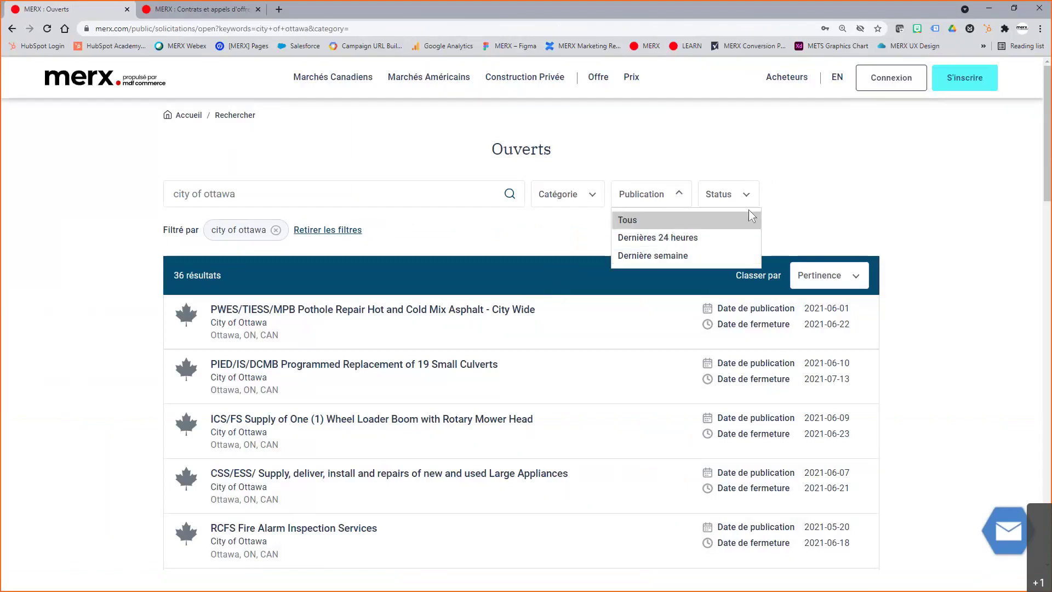
pyautogui.click(739, 198)
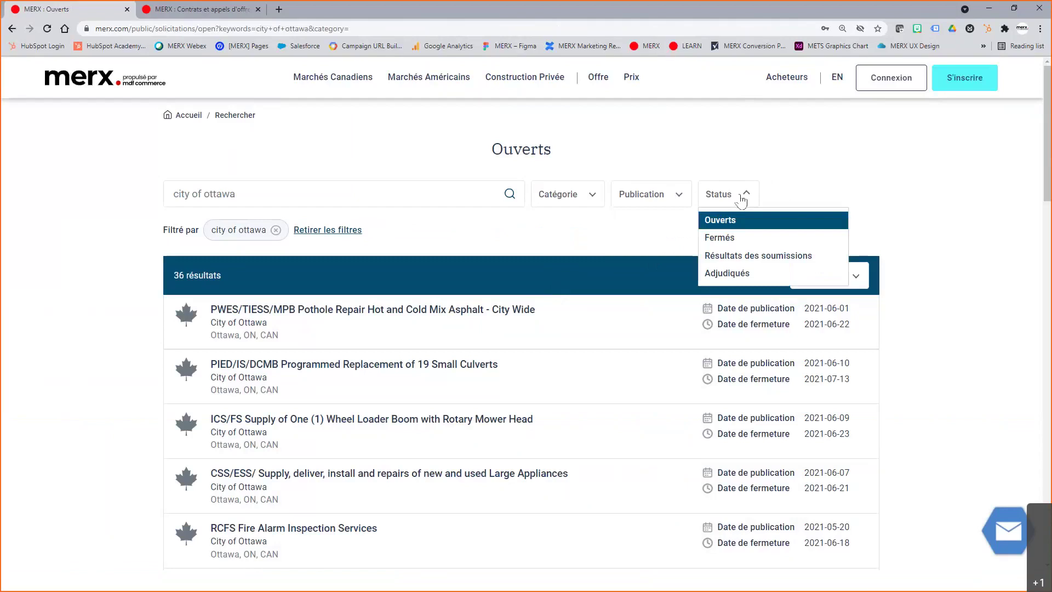
# Step: Filter the "city of ottawa" results by the status "Fermés" and switch the status to "Adjudiqués"
pyautogui.click(744, 236)
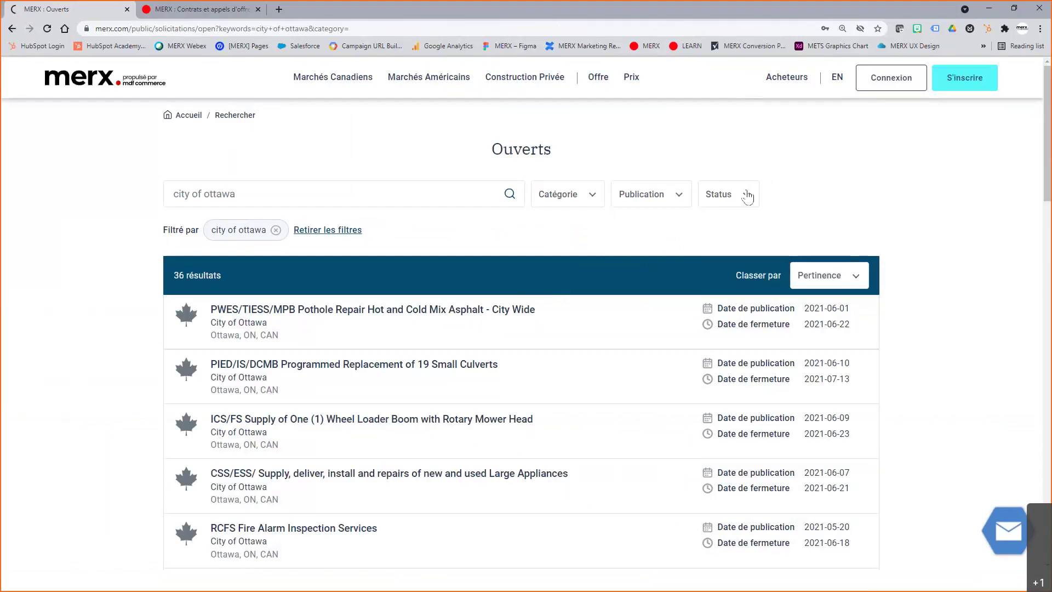
pyautogui.click(746, 195)
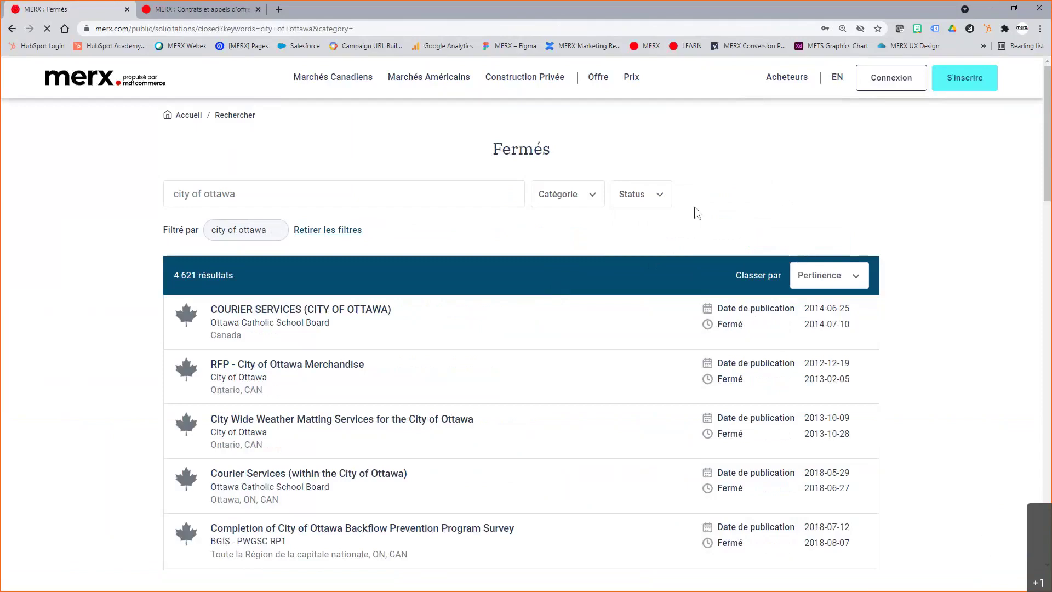
pyautogui.click(636, 194)
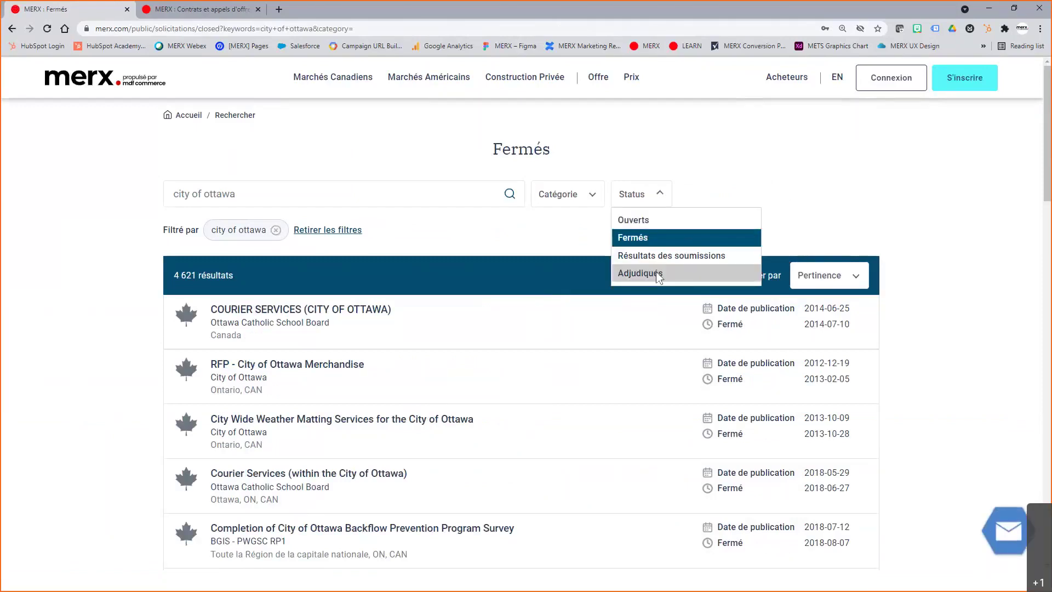
pyautogui.click(657, 273)
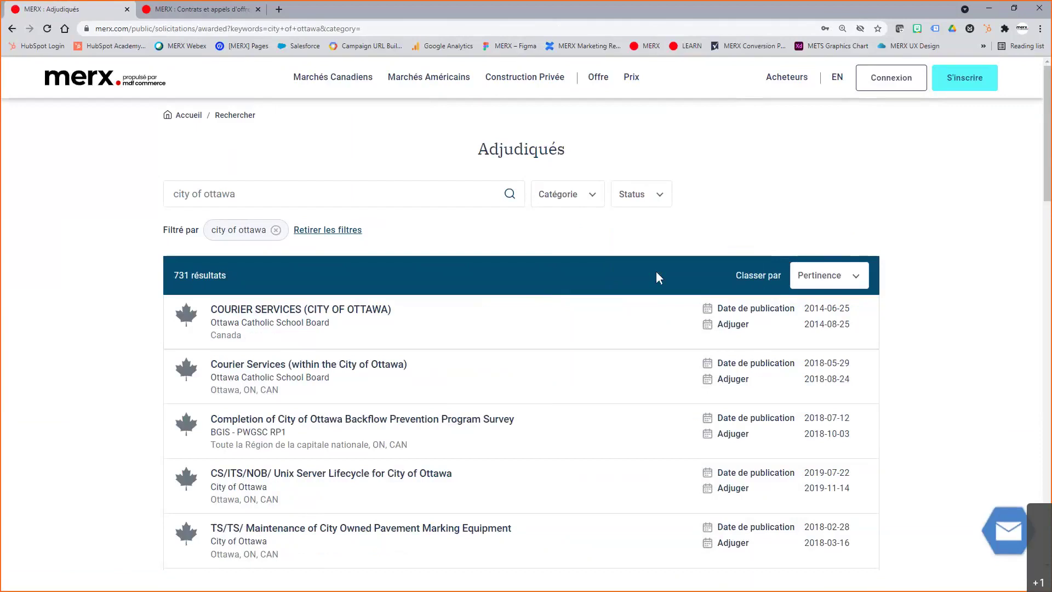
# Step: Clear the "city of ottawa" keyword and list all tenders with the status "Adjudiqués"
pyautogui.tripleClick(175, 193)
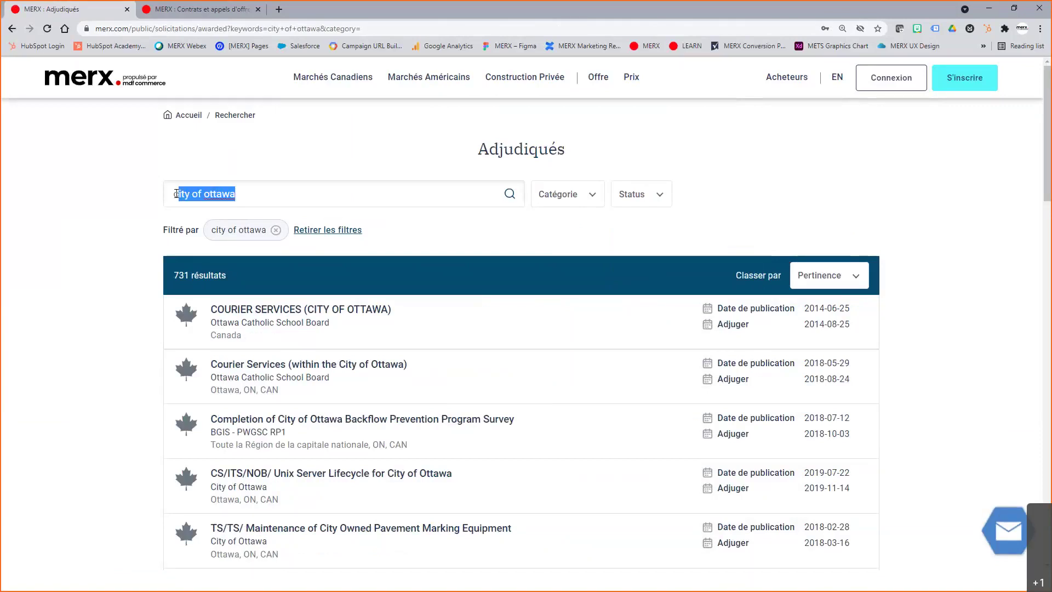
pyautogui.press('BackSpace')
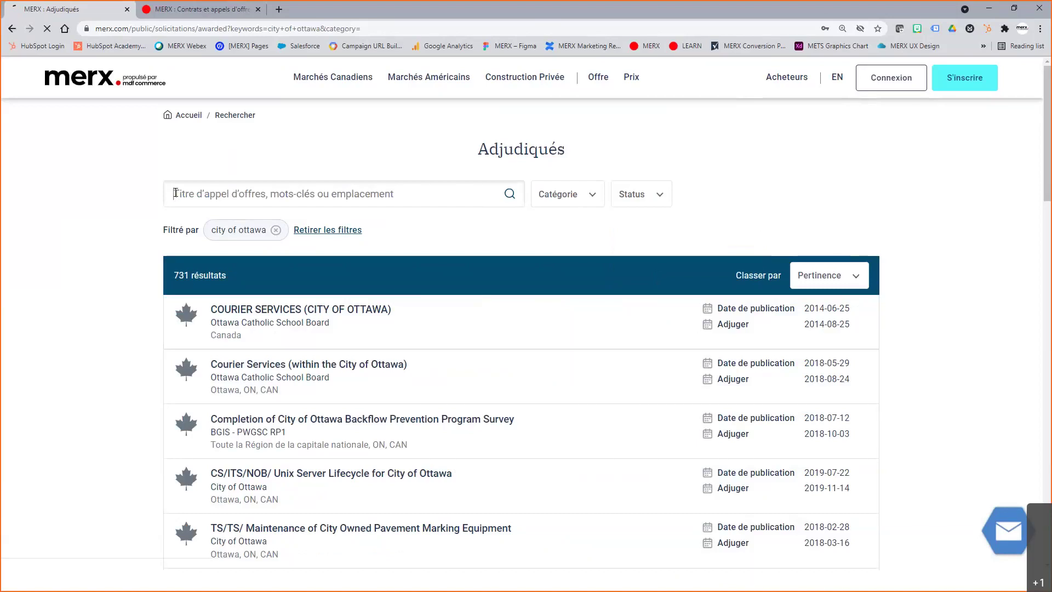
pyautogui.click(655, 195)
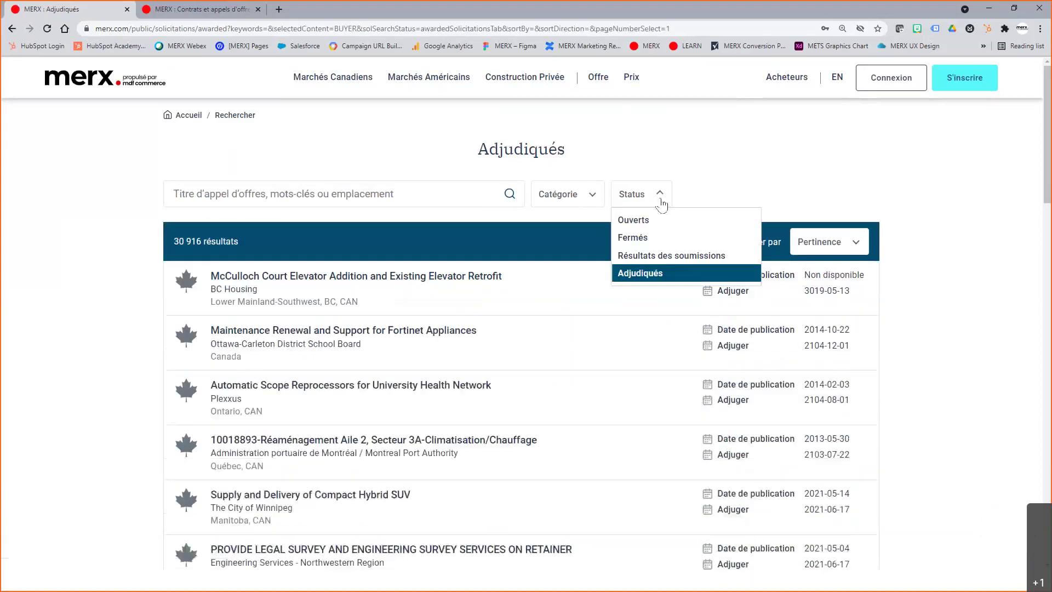
pyautogui.click(646, 274)
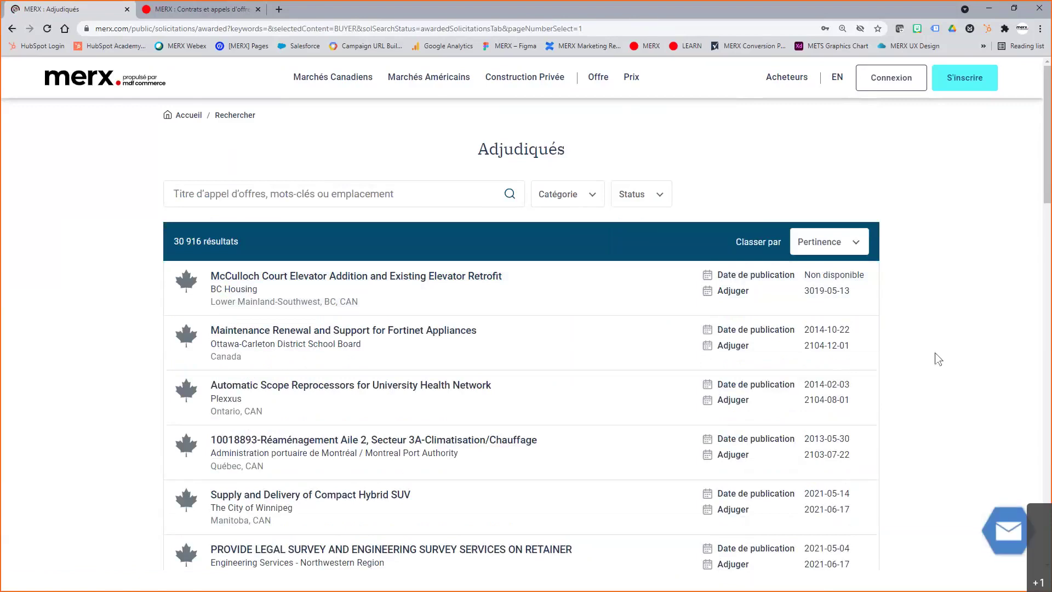
# Step: Examine the award details and winning supplier of the Supply and Delivery of Compact Hybrid SUV tender and return to the awarded results
pyautogui.click(344, 499)
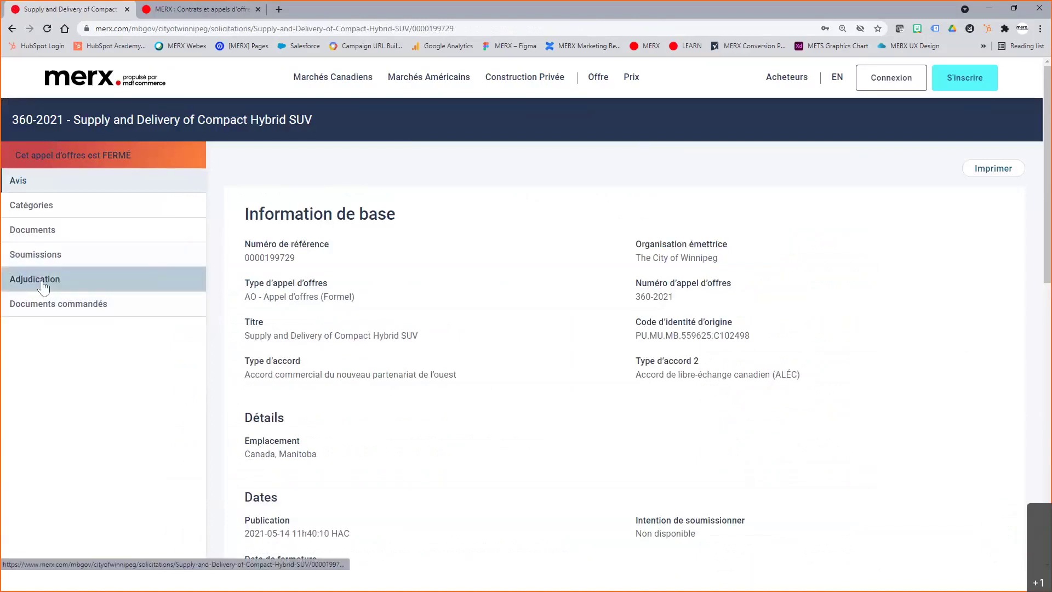
pyautogui.click(109, 286)
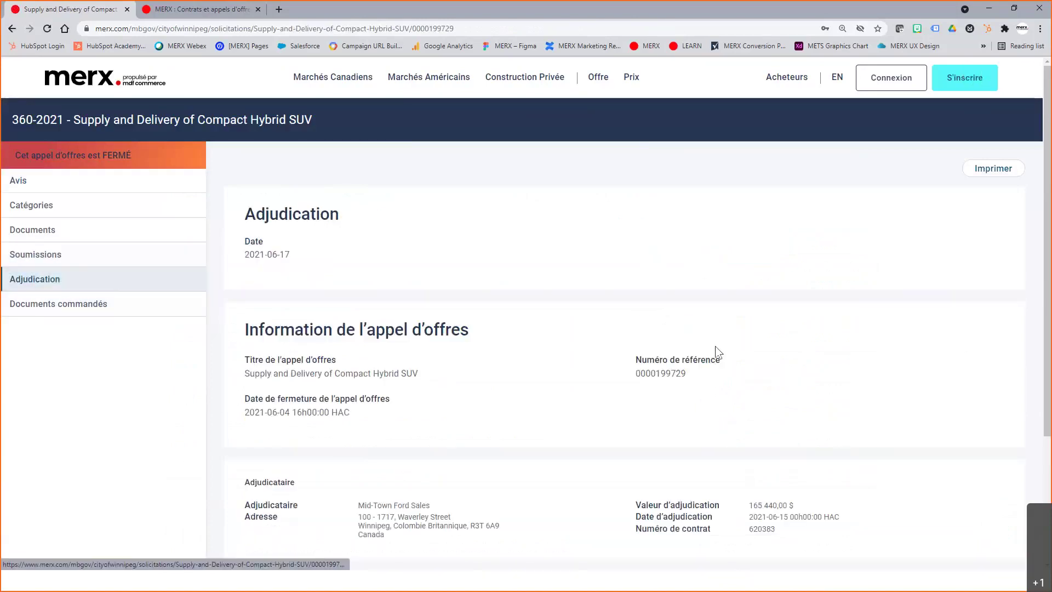
pyautogui.scroll(-1, 768, 378)
pyautogui.scroll(-3, 772, 380)
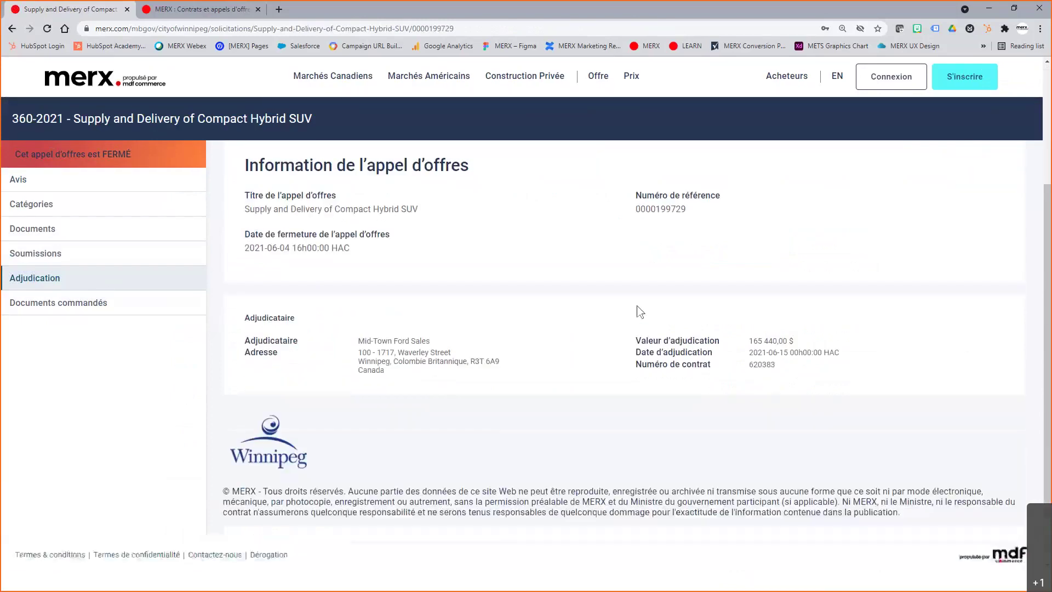
pyautogui.doubleClick(257, 319)
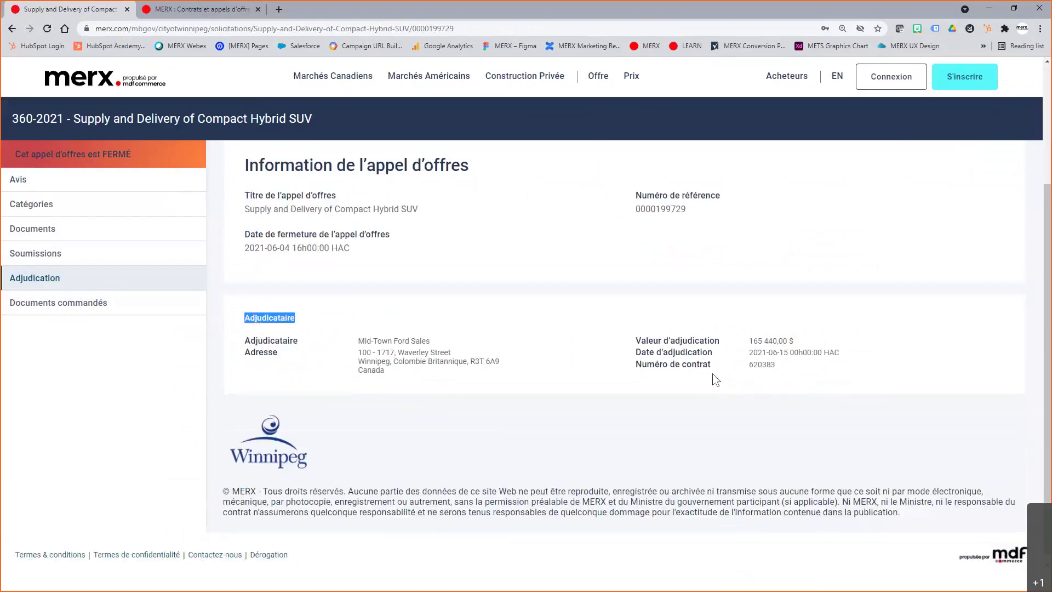
pyautogui.tripleClick(826, 347)
pyautogui.click(827, 348)
pyautogui.scroll(3, 828, 348)
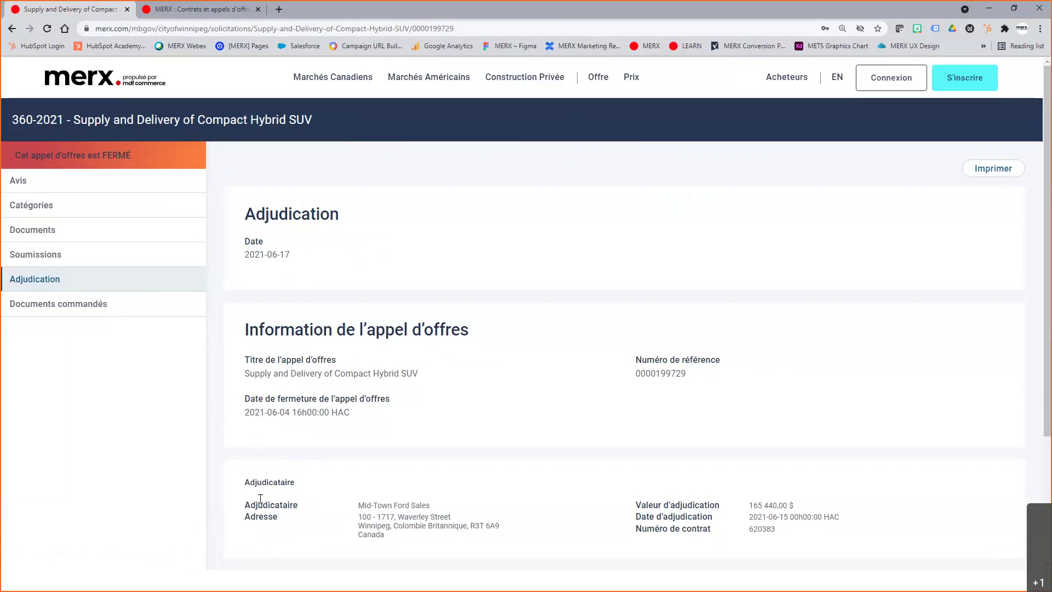
pyautogui.doubleClick(282, 499)
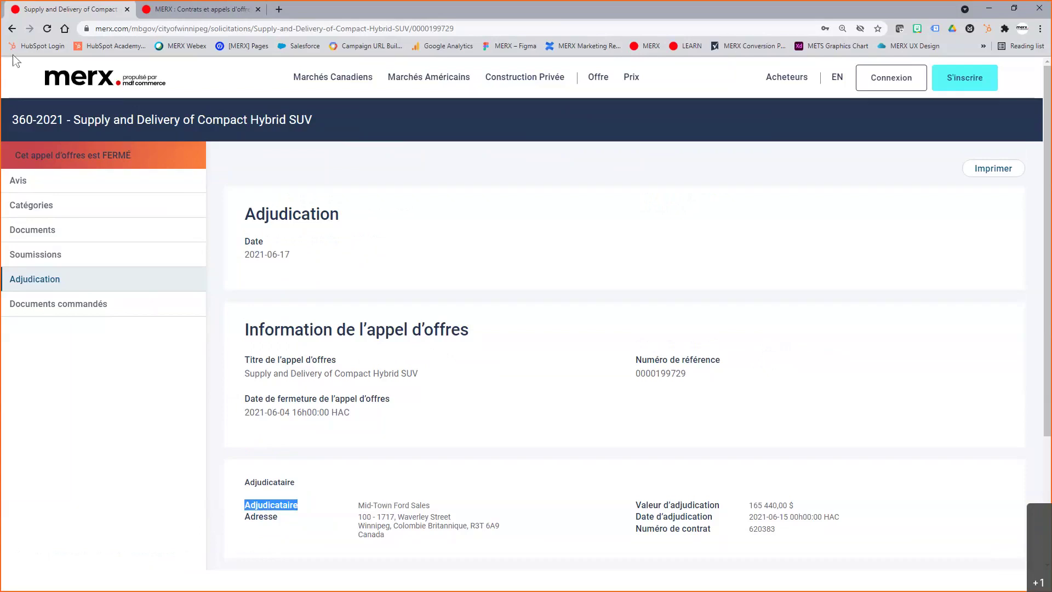
pyautogui.click(12, 28)
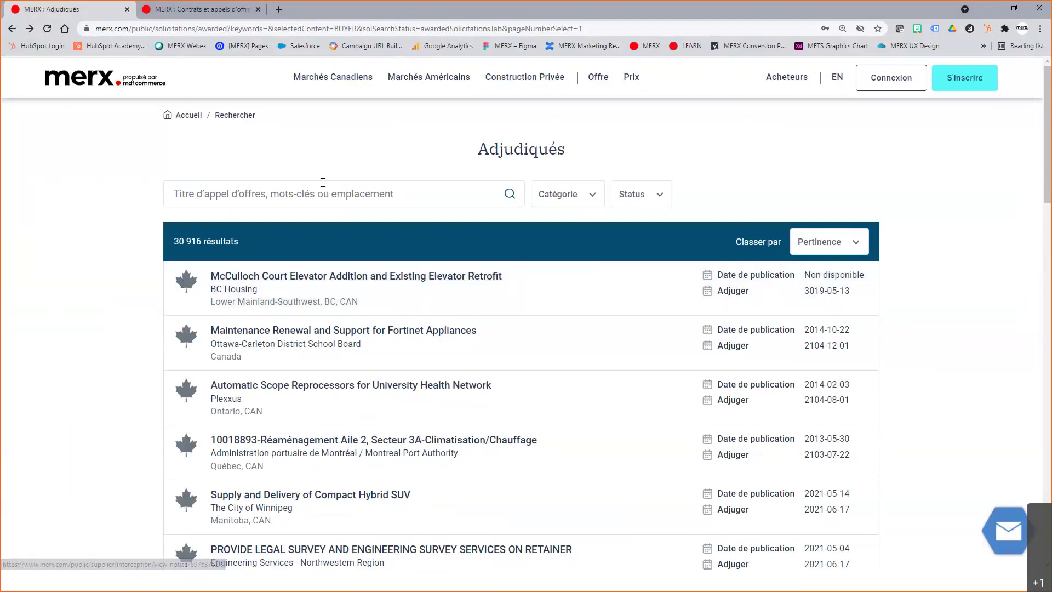
# Step: Switch to the MERX training site in the other browser tab and open its sign-in page
pyautogui.click(173, 8)
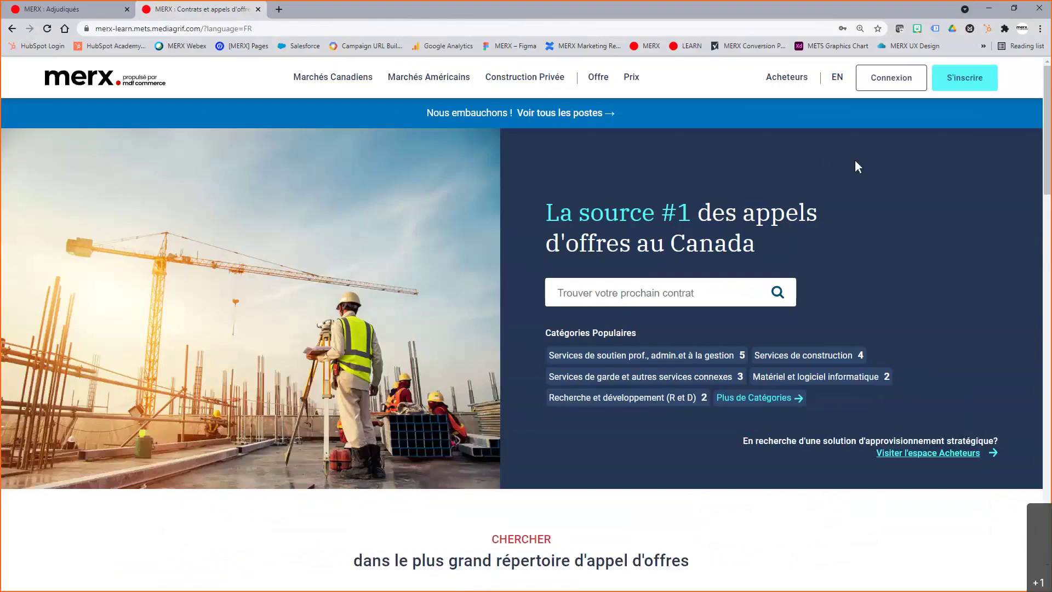
pyautogui.click(893, 83)
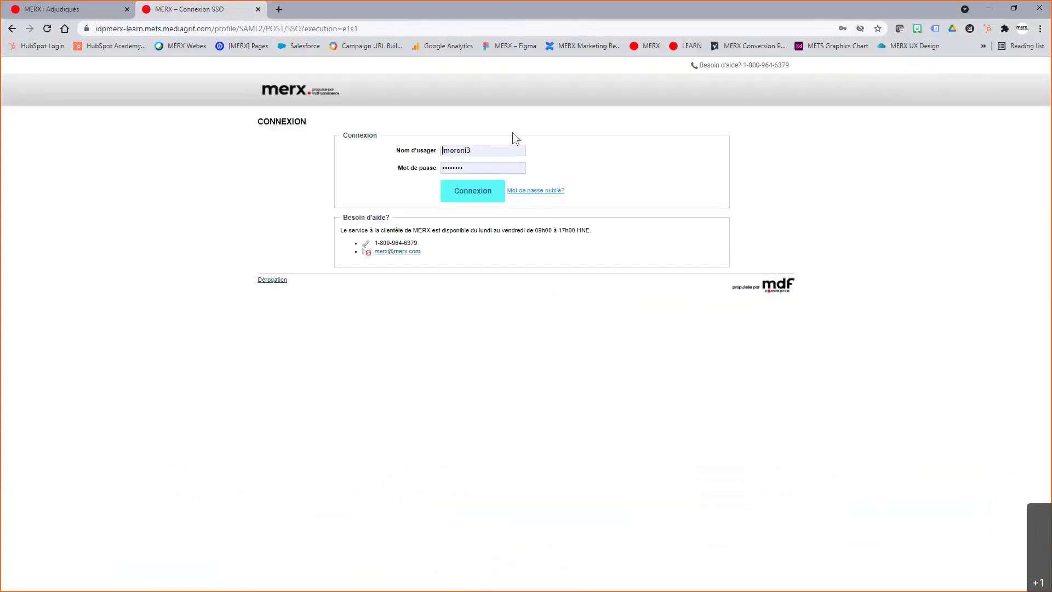
# Step: Try to sign in with the saved marketing3 password after changing the username to "marketing5"
pyautogui.doubleClick(445, 147)
pyautogui.press('BackSpace')
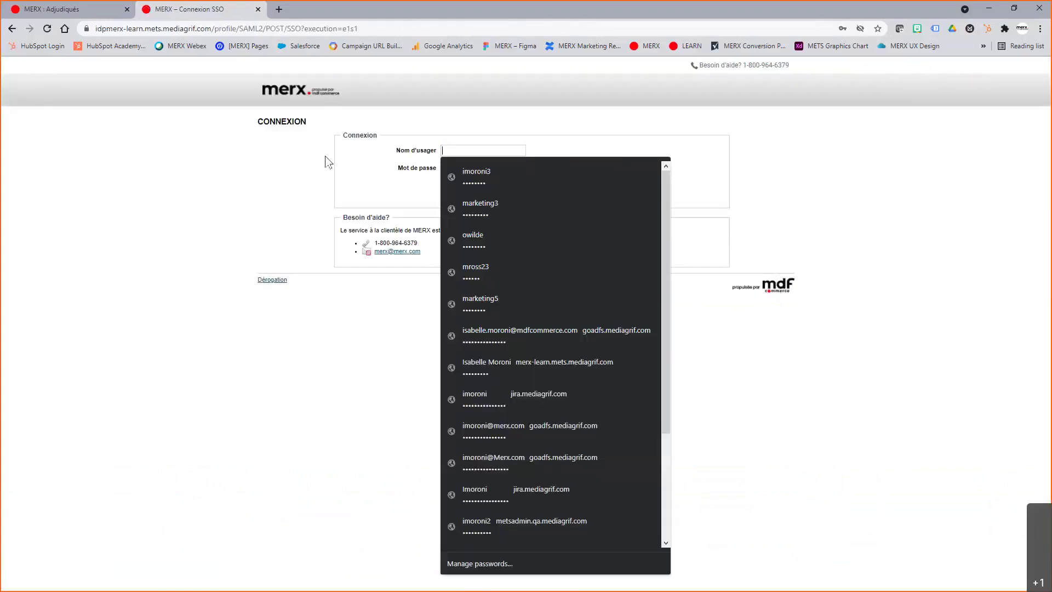
pyautogui.write('mark')
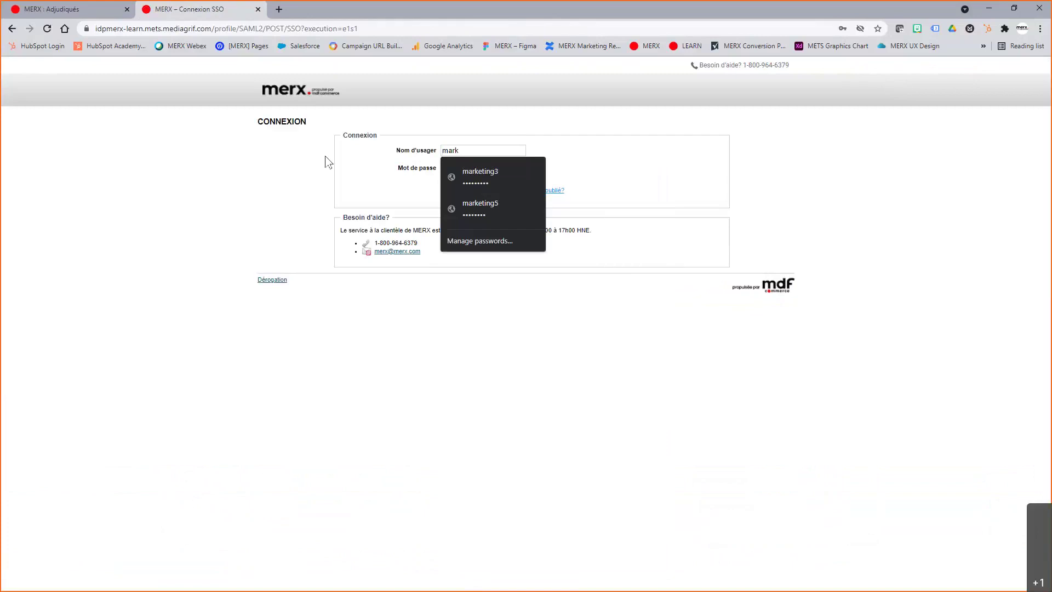
pyautogui.click(508, 173)
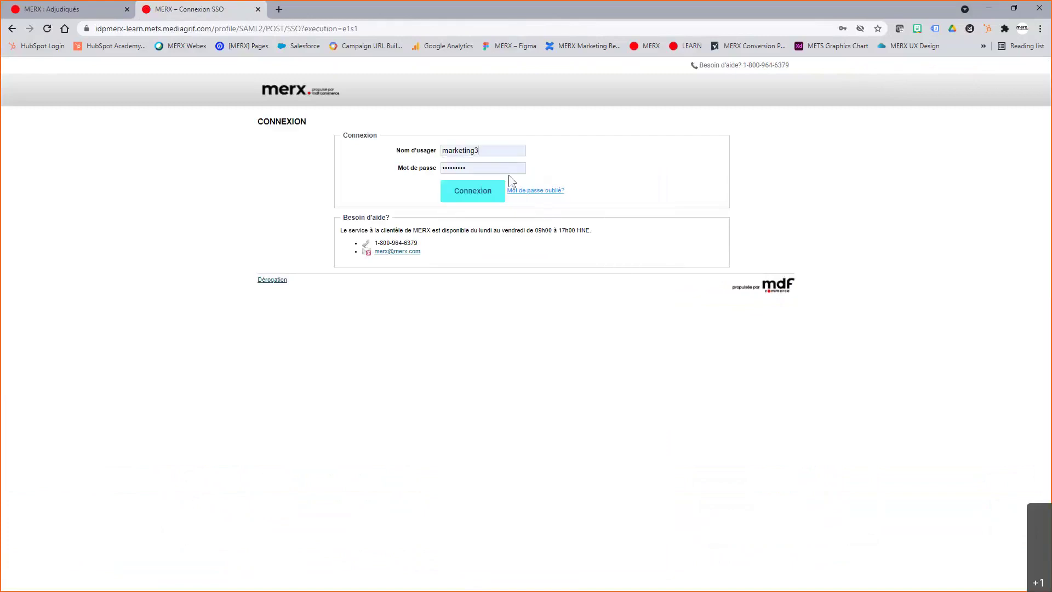
pyautogui.click(496, 151)
pyautogui.press('BackSpace')
pyautogui.write('5')
pyautogui.press('Return')
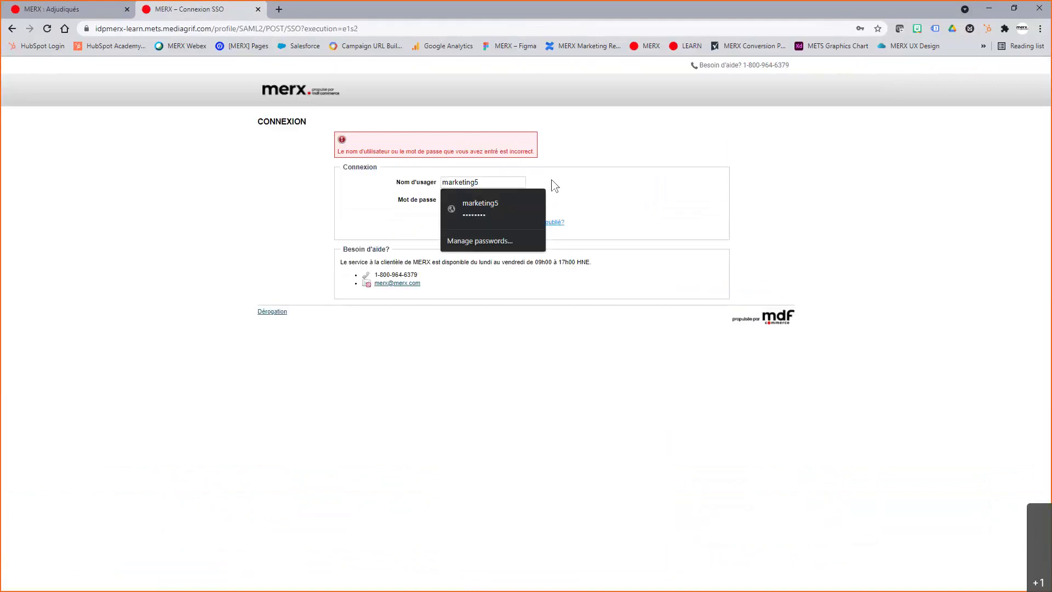
# Step: Sign in with the saved username and password of the marketing5 account and sign out again
pyautogui.click(499, 178)
pyautogui.click(496, 205)
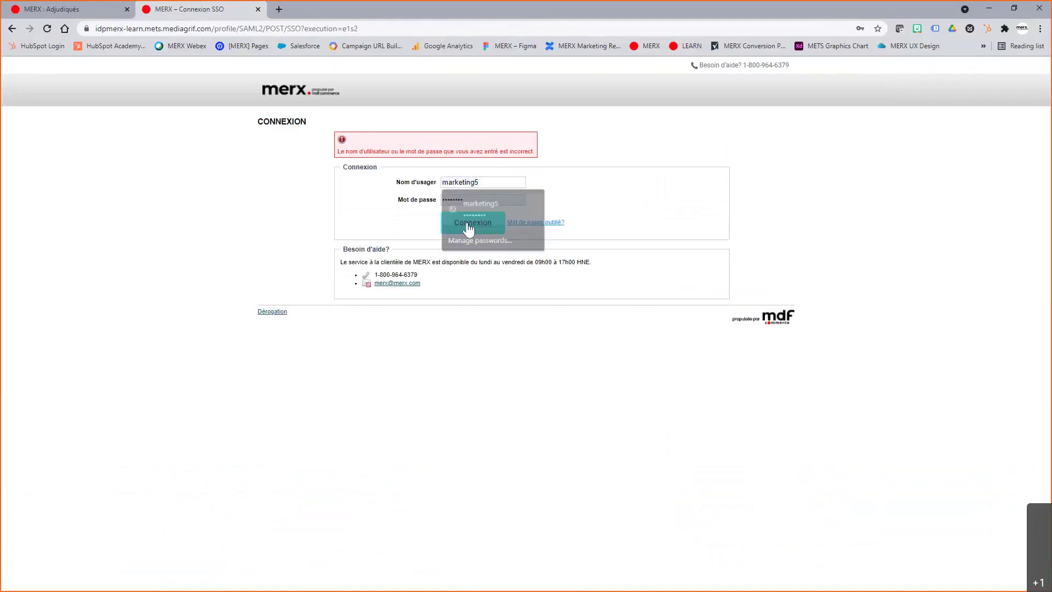
pyautogui.click(468, 229)
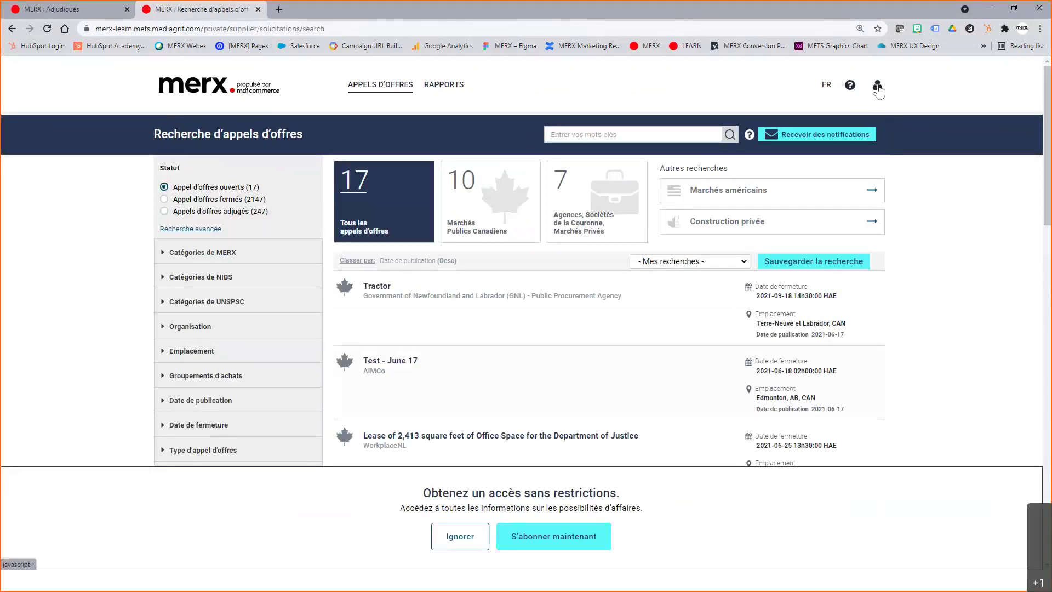
pyautogui.click(878, 87)
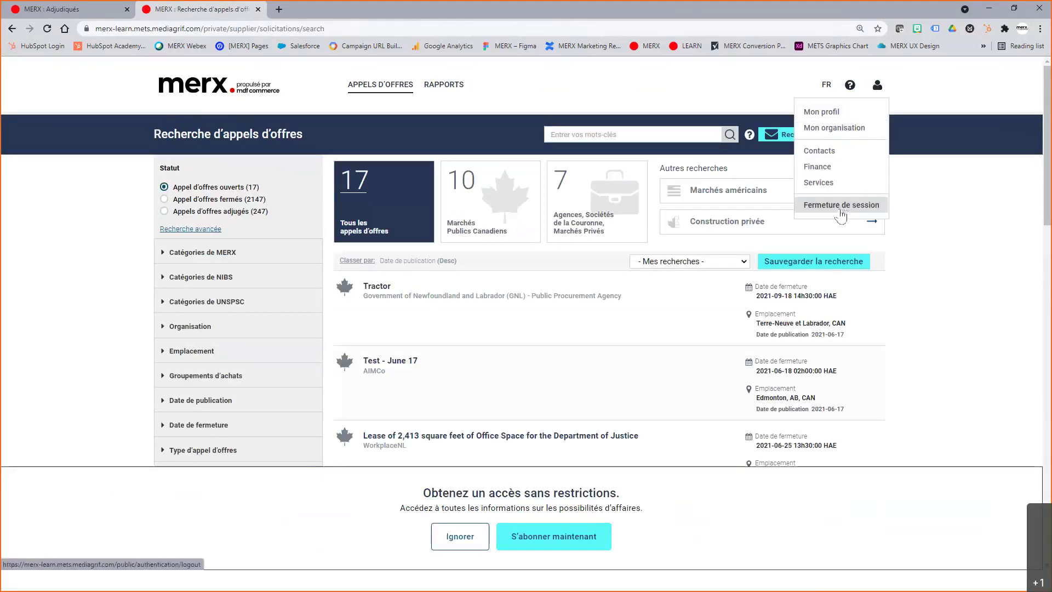
pyautogui.click(841, 205)
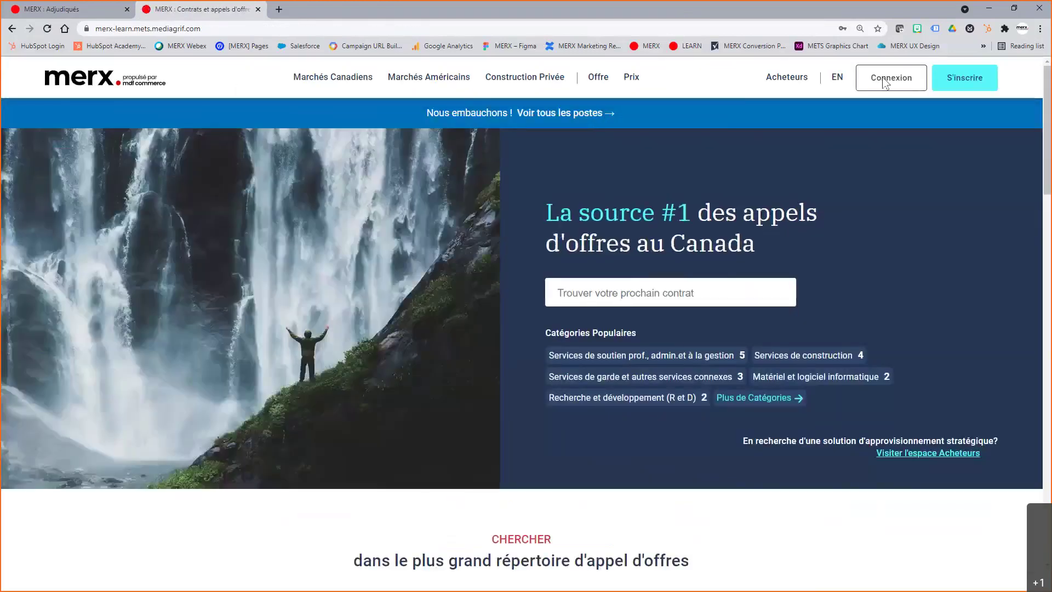
# Step: Sign in with the saved username and password of the marketing3 account
pyautogui.click(881, 81)
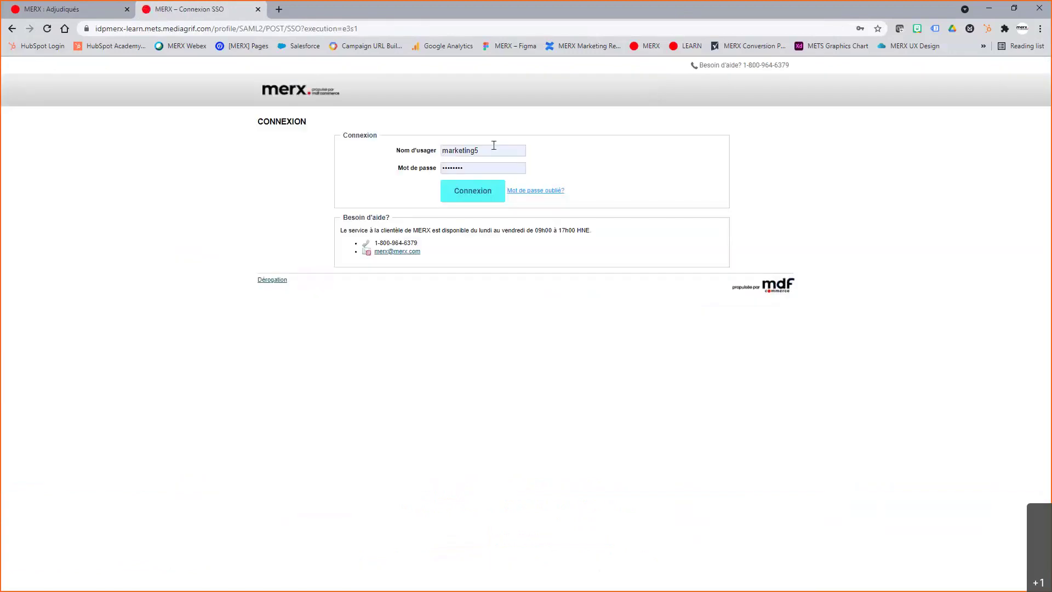
pyautogui.click(494, 145)
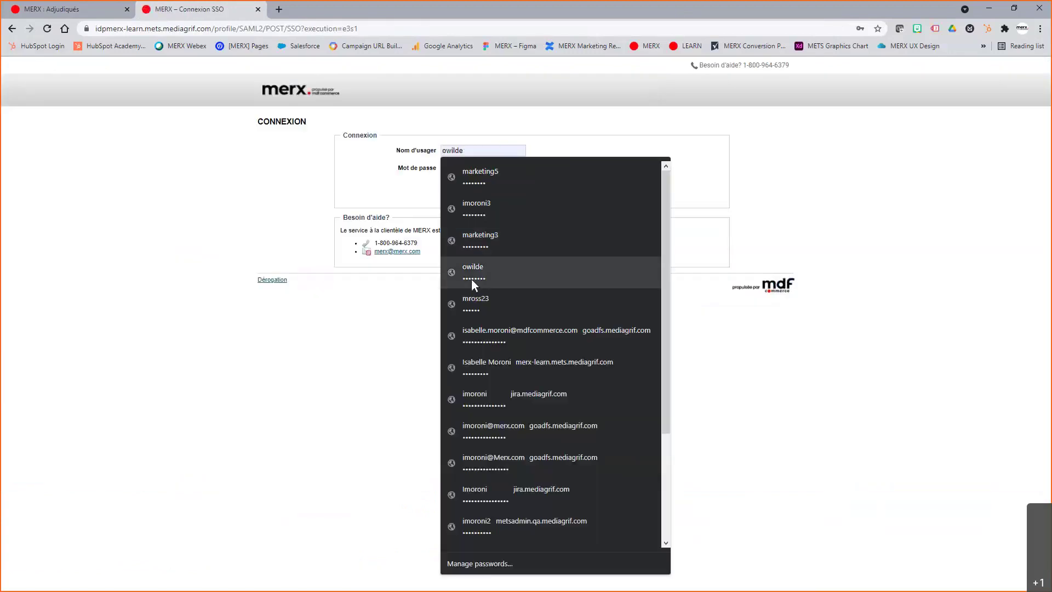
pyautogui.click(495, 235)
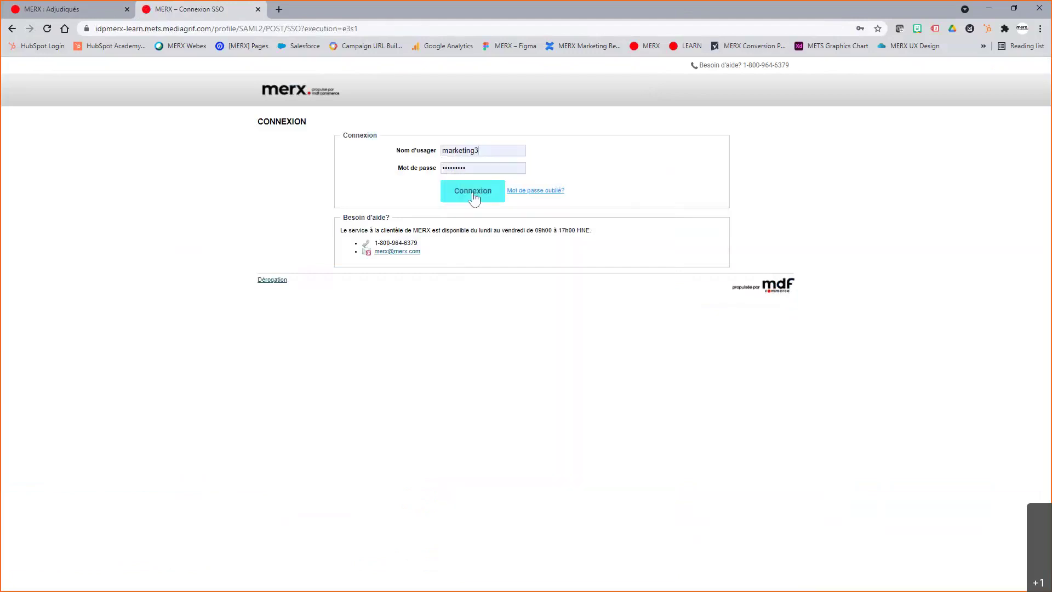
pyautogui.click(474, 194)
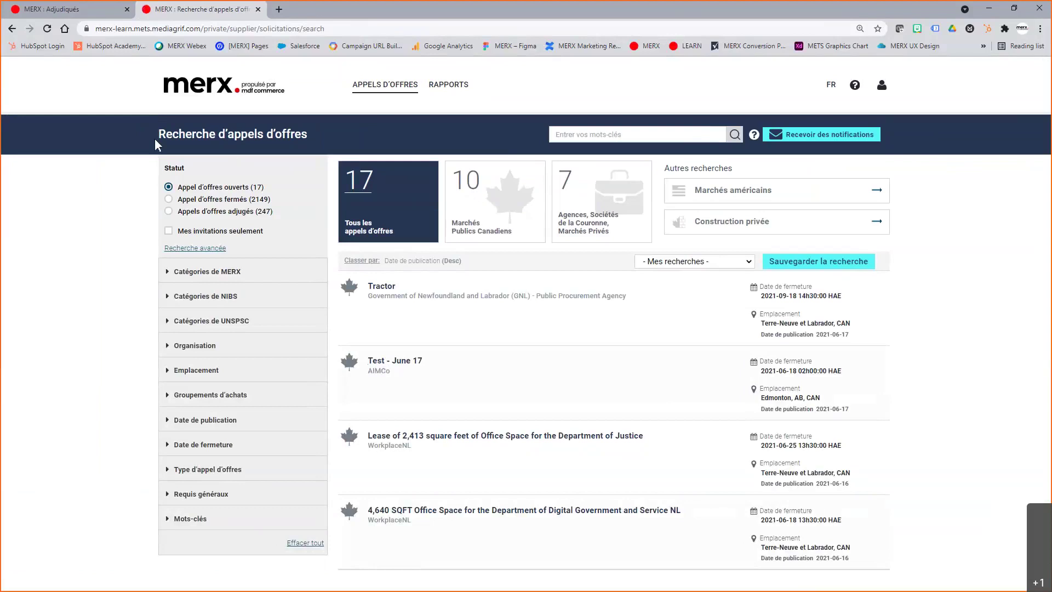
# Step: View the options available under "Appels d'offres" and "Rapports" for the signed-in supplier
pyautogui.click(383, 91)
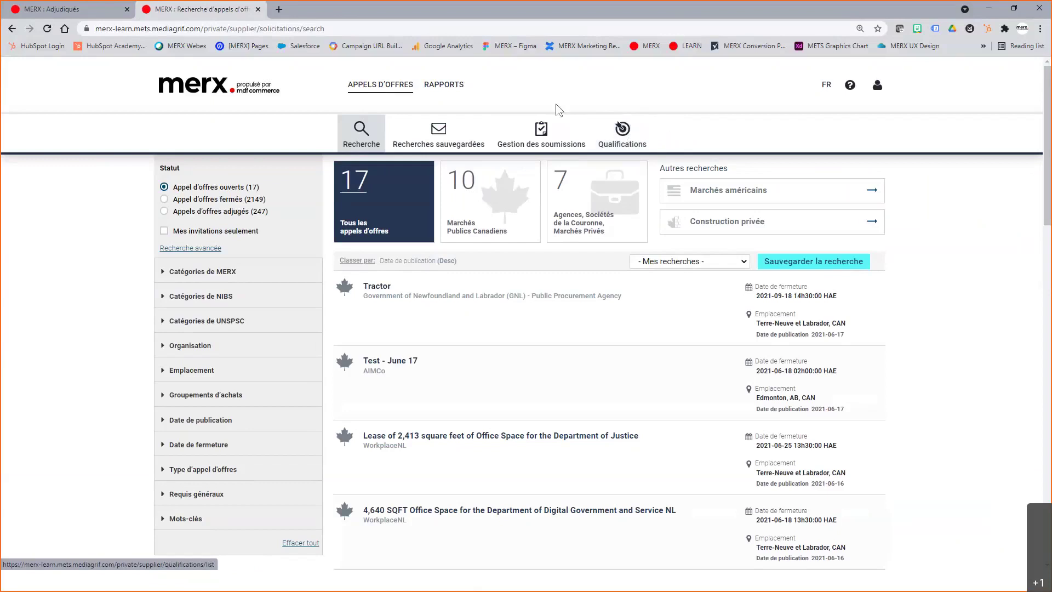
pyautogui.click(448, 89)
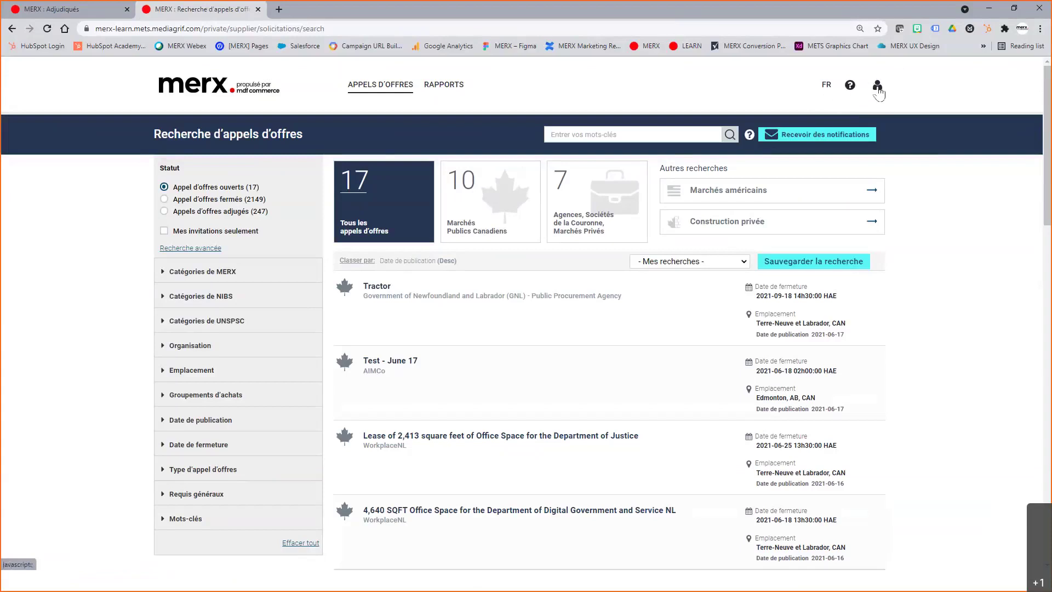
# Step: Open the account's profile page and review its account information, personal information and preferences sections
pyautogui.click(878, 88)
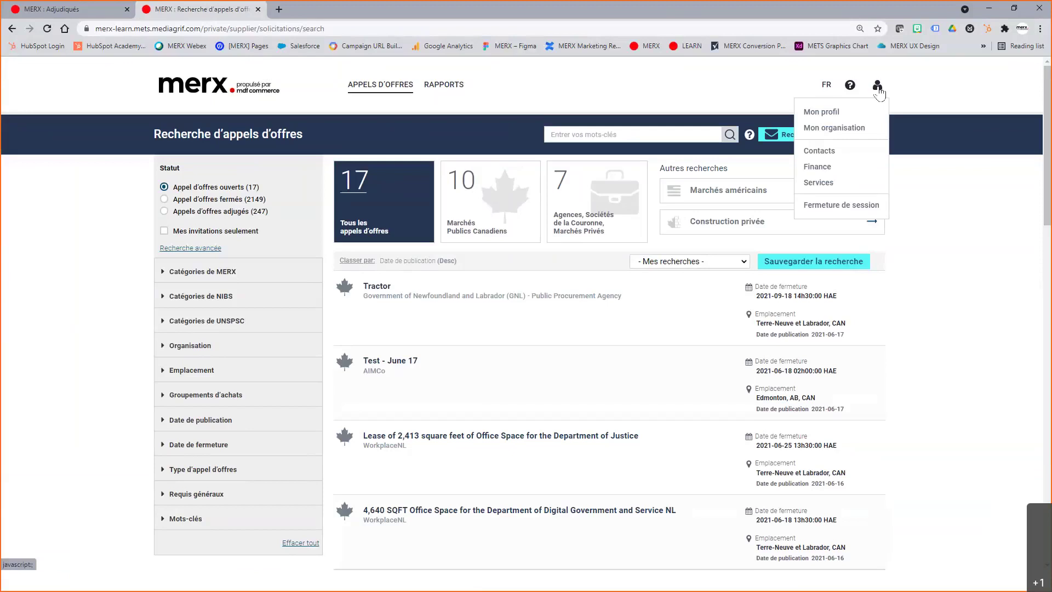
pyautogui.click(837, 115)
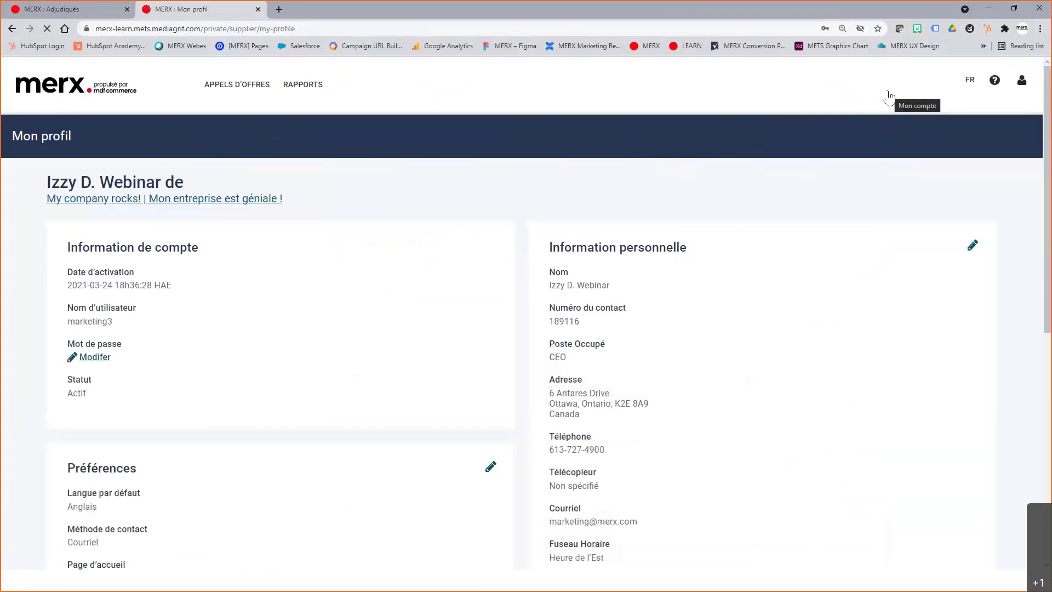
pyautogui.scroll(-3, 523, 221)
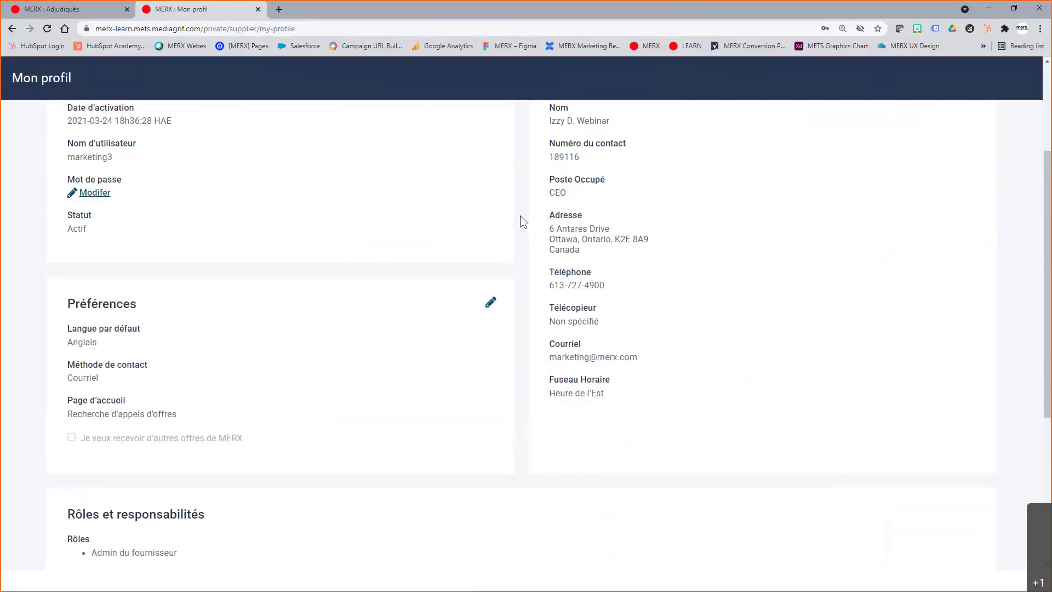
pyautogui.doubleClick(108, 294)
pyautogui.scroll(3, 83, 263)
pyautogui.moveTo(70, 242); pyautogui.dragTo(187, 240)
pyautogui.moveTo(585, 241); pyautogui.dragTo(716, 255)
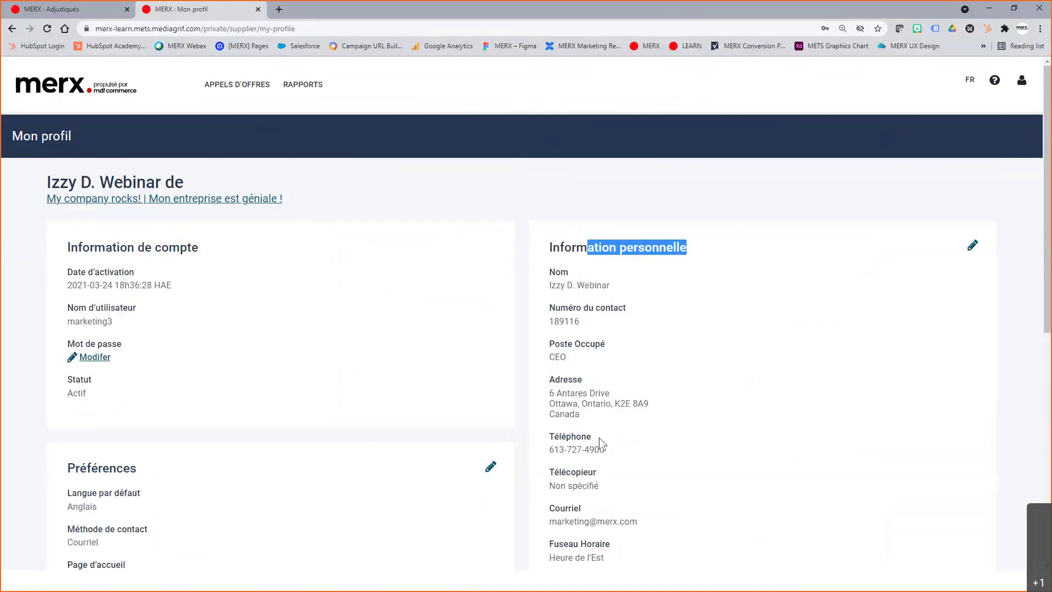
# Step: Review the e-mail and time zone entries under "Information personnelle" and the "Rôles et responsabilités" section of the profile
pyautogui.doubleClick(551, 504)
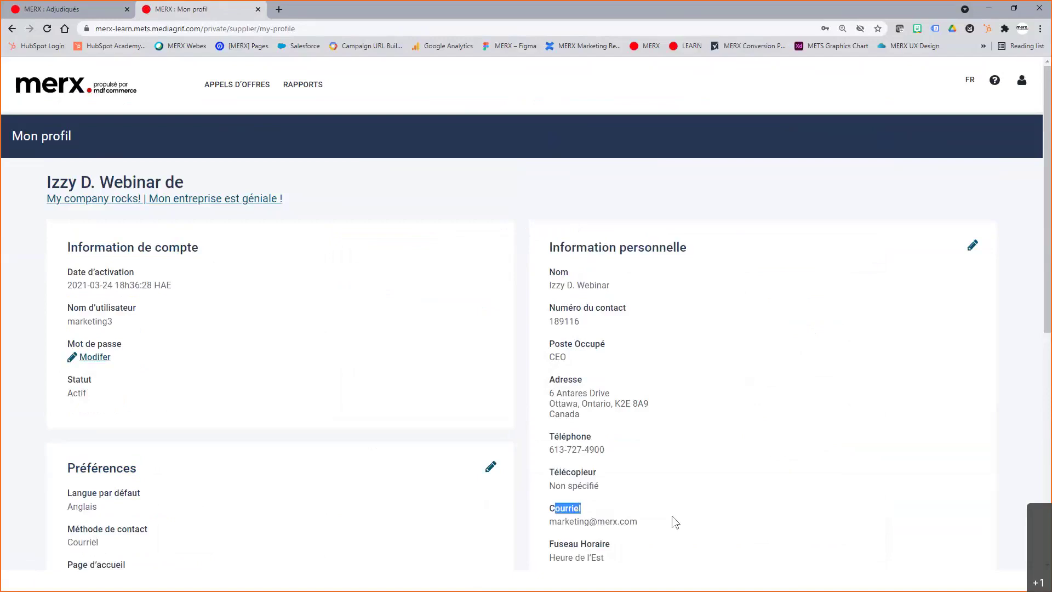
pyautogui.moveTo(675, 522); pyautogui.dragTo(546, 525)
pyautogui.click(539, 516)
pyautogui.scroll(-3, 526, 491)
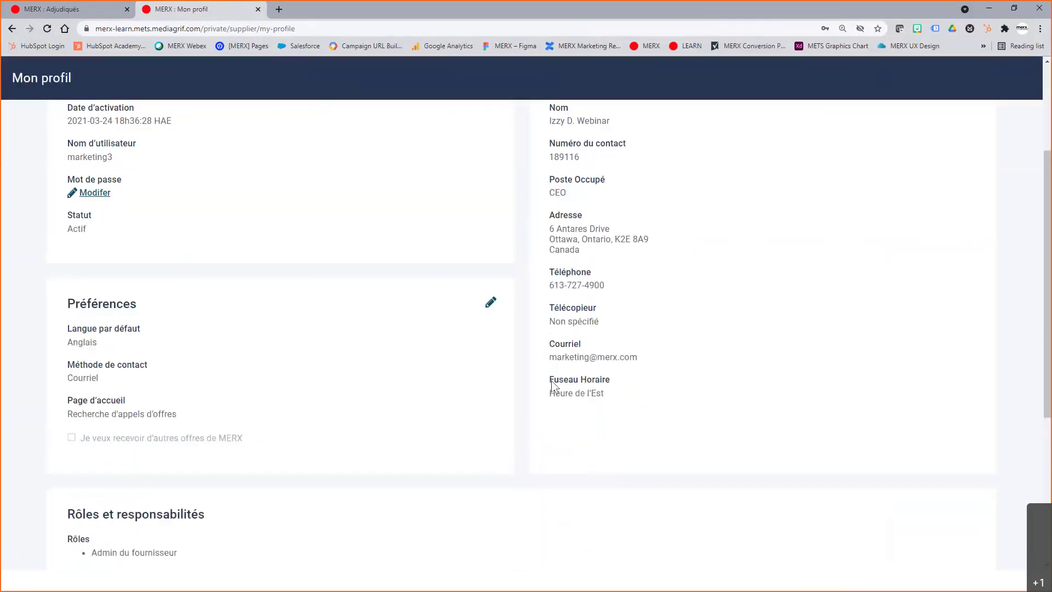
pyautogui.moveTo(550, 357); pyautogui.dragTo(623, 348)
pyautogui.click(624, 349)
pyautogui.scroll(-3, 522, 435)
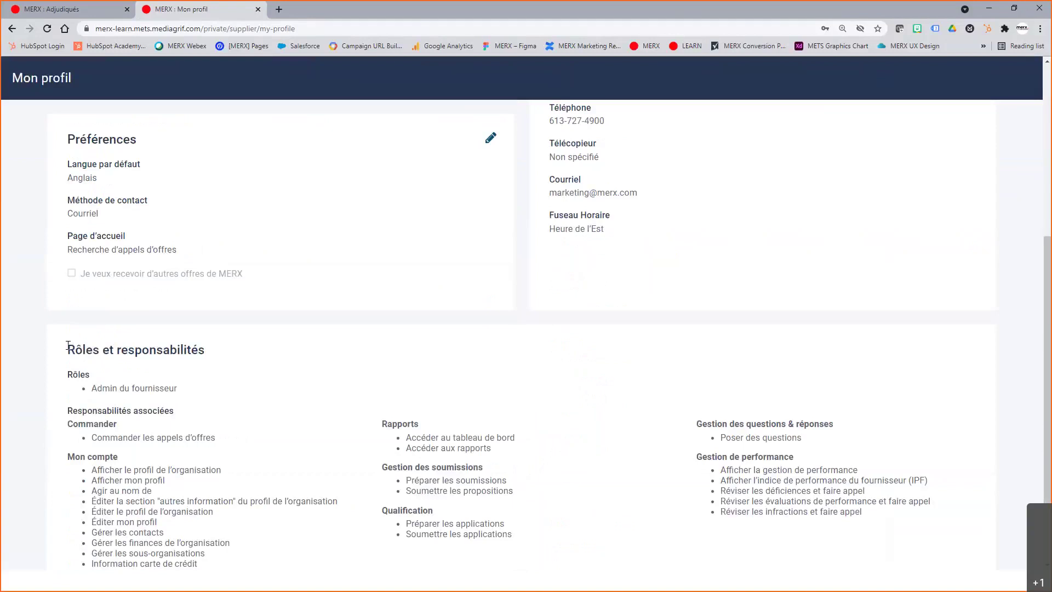
pyautogui.moveTo(68, 349); pyautogui.dragTo(235, 349)
pyautogui.scroll(-3, 320, 433)
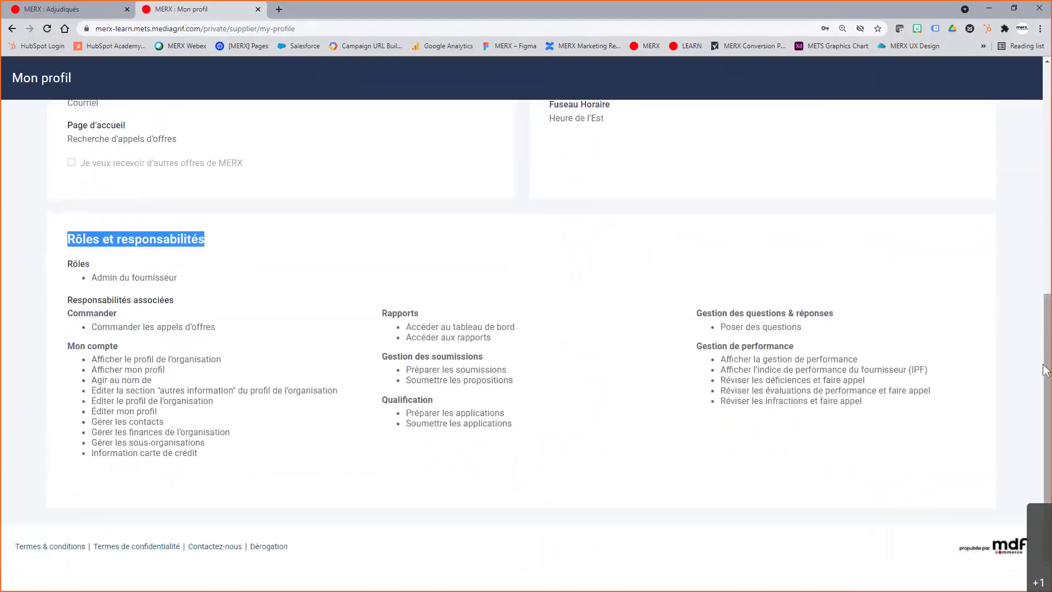
# Step: Open the organisation's profile page and review its "Information de compte" and "Information de l'organisation" sections
pyautogui.moveTo(1047, 338); pyautogui.dragTo(1048, 110)
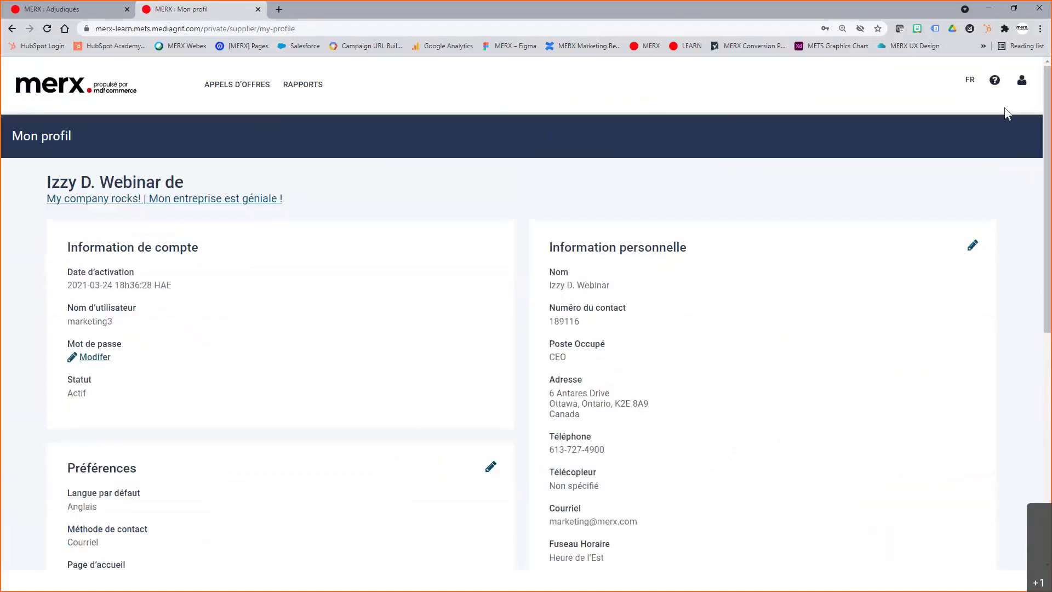
pyautogui.click(1021, 83)
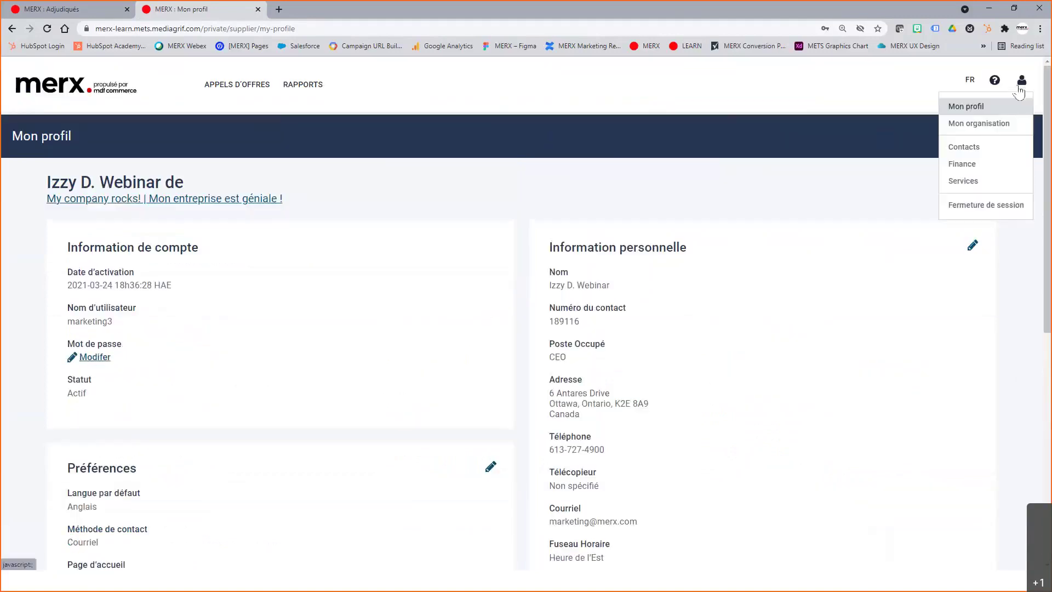
pyautogui.click(985, 123)
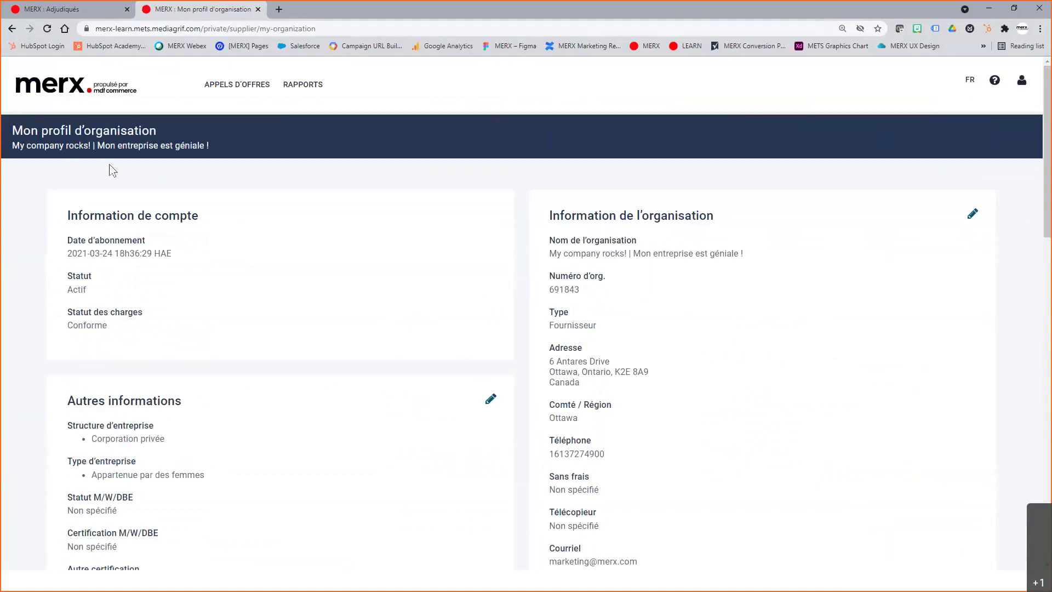
pyautogui.moveTo(94, 215); pyautogui.dragTo(345, 223)
pyautogui.moveTo(559, 215); pyautogui.dragTo(718, 219)
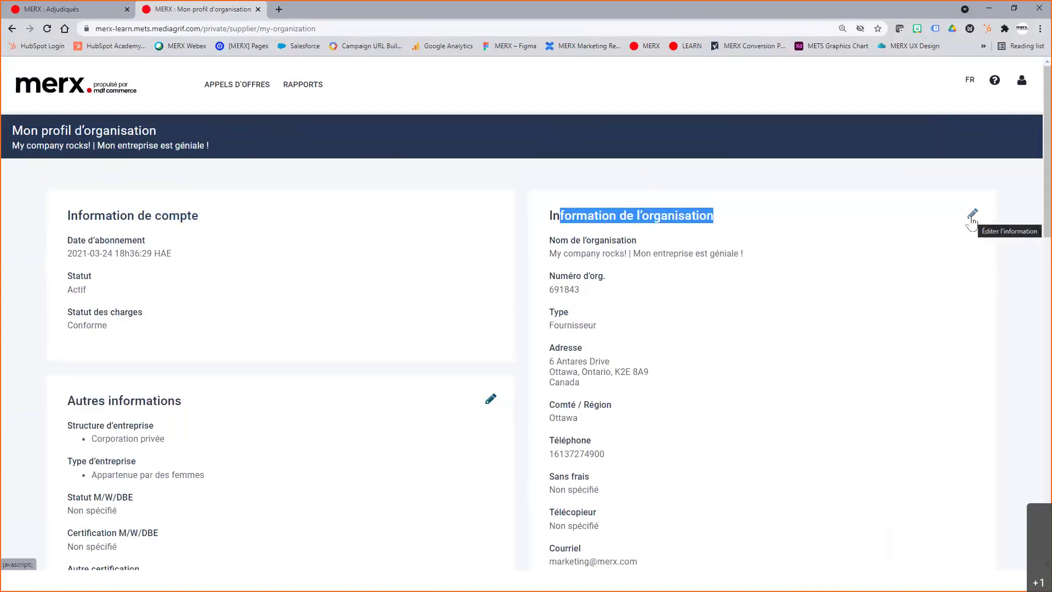
pyautogui.scroll(-3, 639, 122)
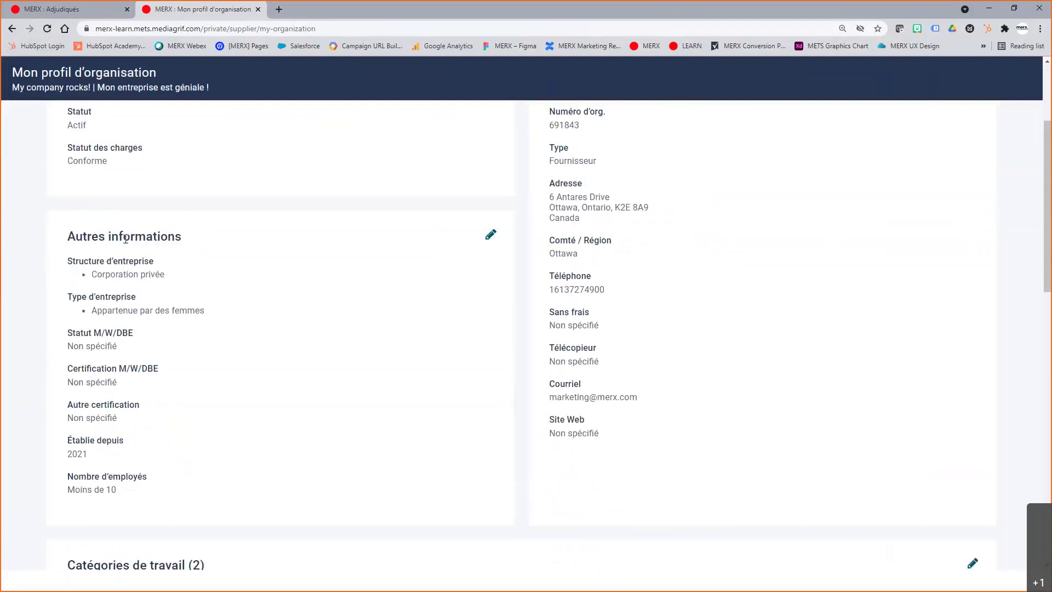
# Step: Edit "Autres informations": select and clear the "Entreprises autochtones" business type, then save the section
pyautogui.moveTo(67, 240); pyautogui.dragTo(202, 240)
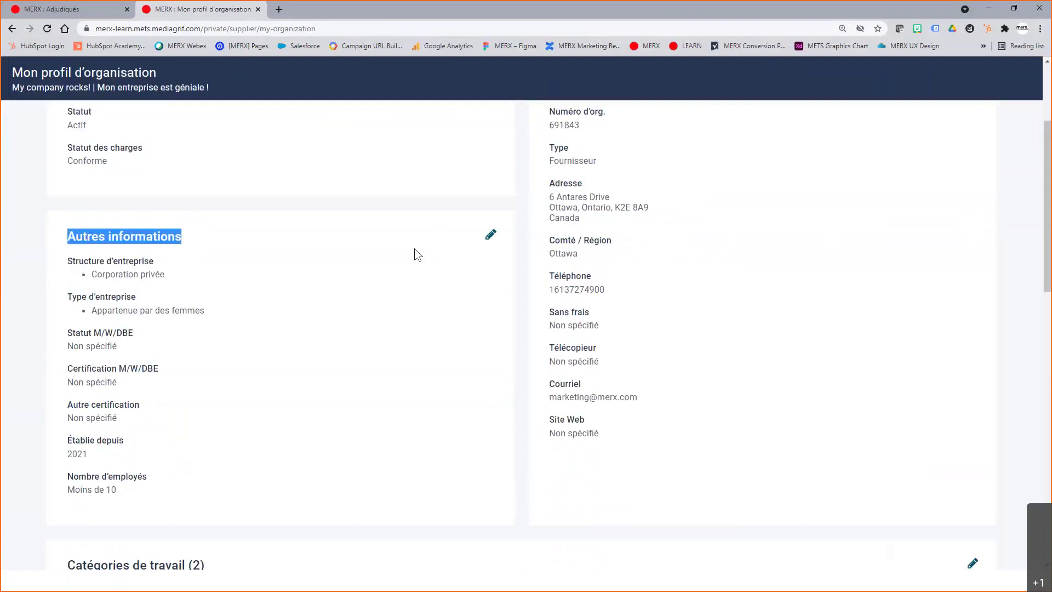
pyautogui.click(490, 235)
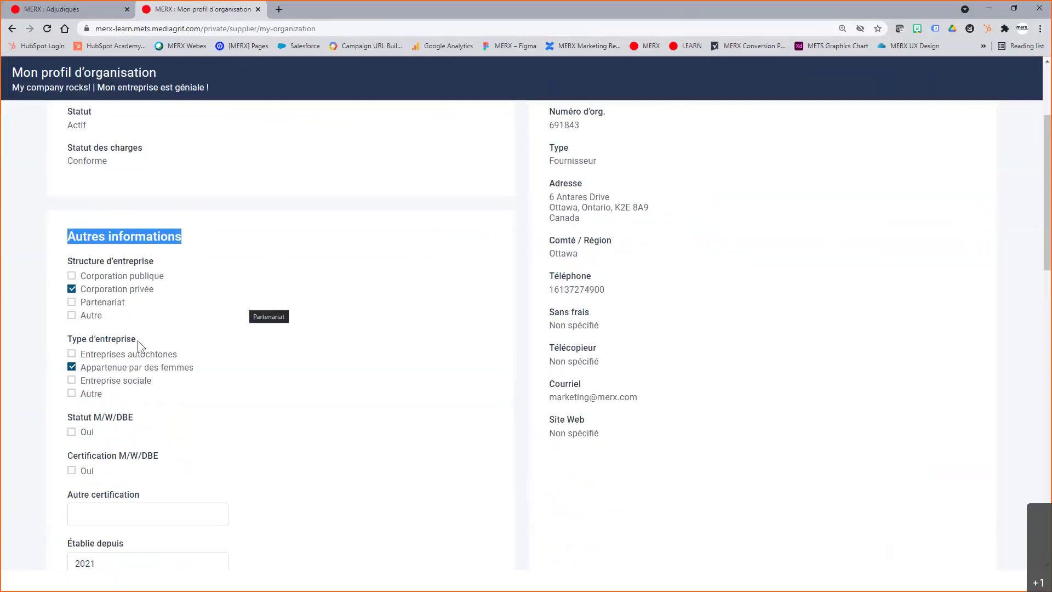
pyautogui.click(77, 355)
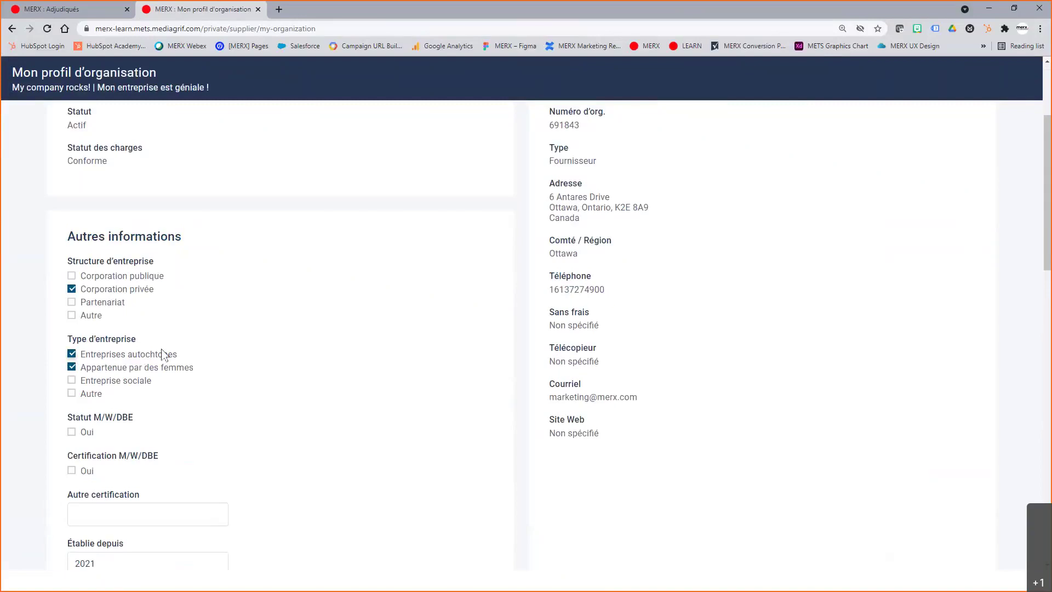
pyautogui.click(108, 353)
pyautogui.scroll(-3, 216, 364)
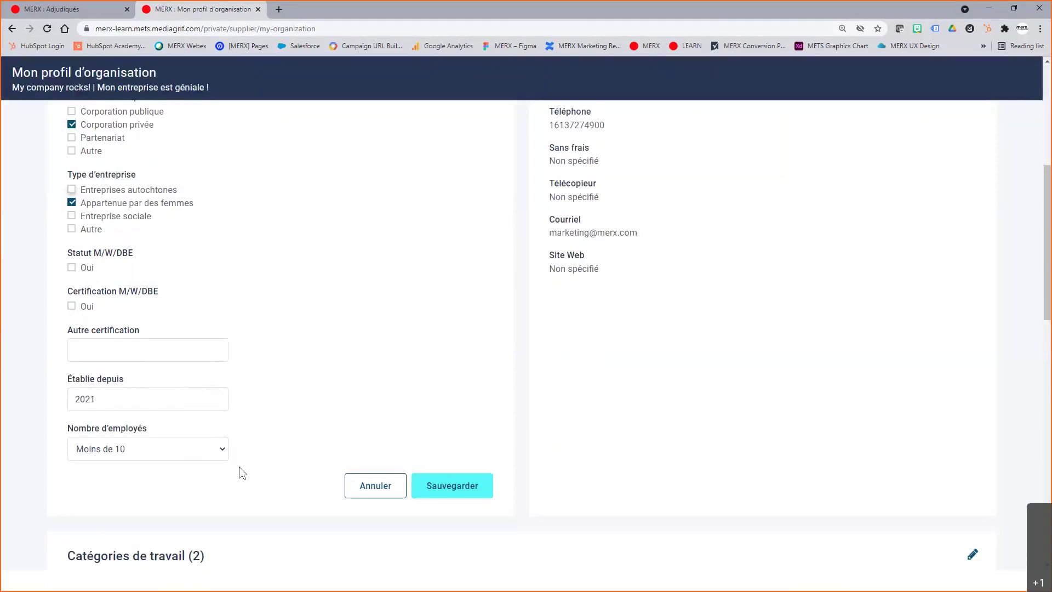
pyautogui.click(448, 486)
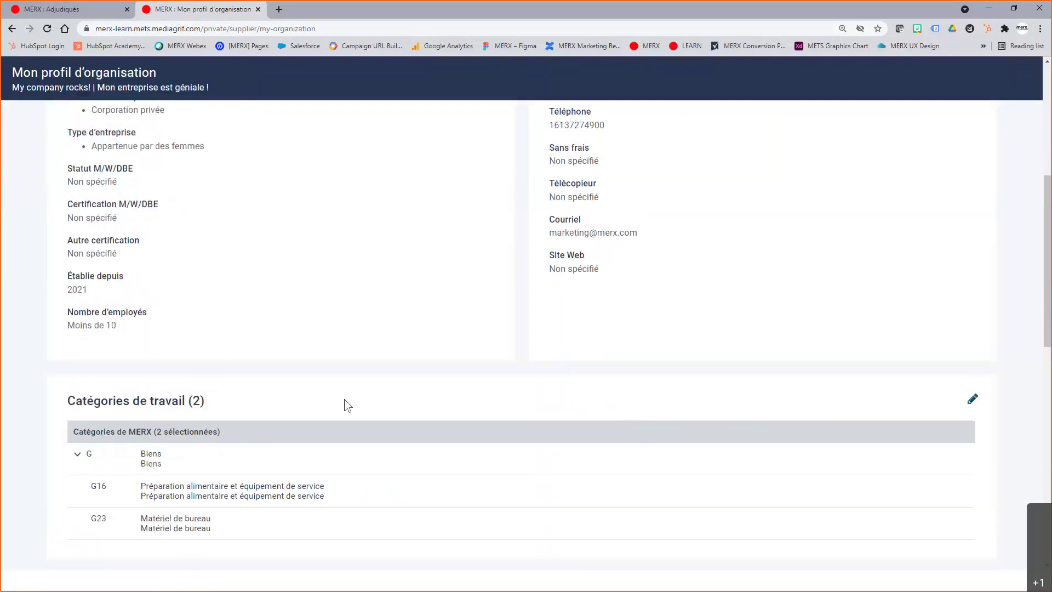
# Step: Open "Catégories de travail" for editing and view the MERX, NIBS and UNSPSC category groups, leaving them collapsed
pyautogui.doubleClick(67, 398)
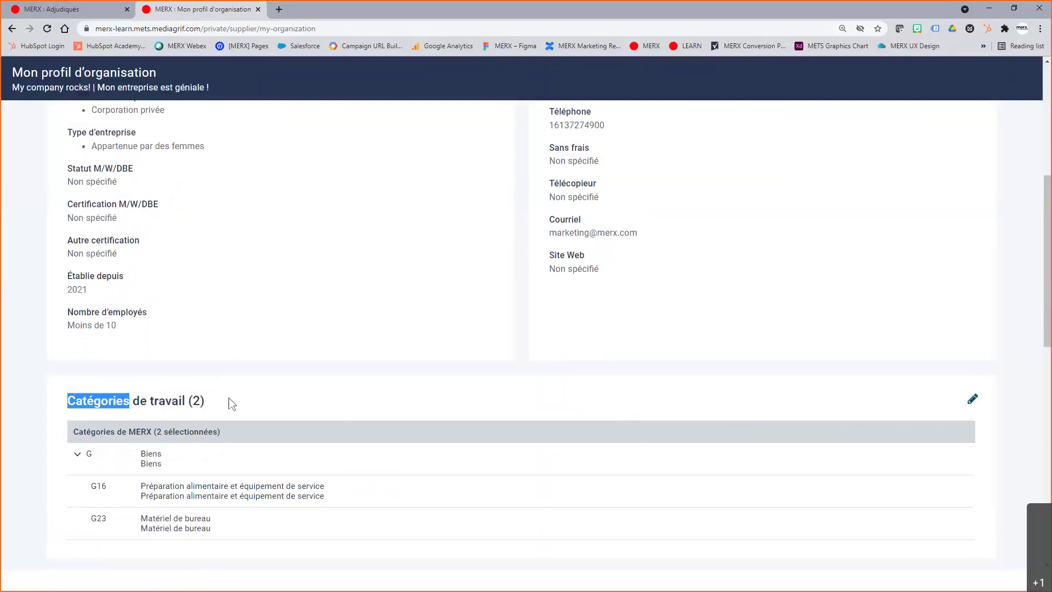
pyautogui.moveTo(232, 402); pyautogui.dragTo(239, 404)
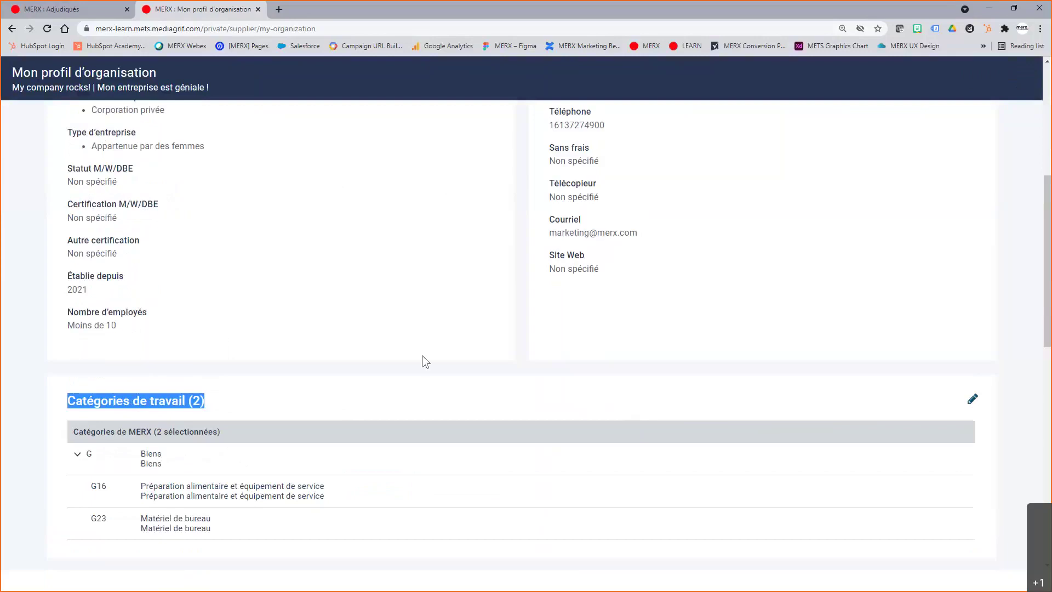
pyautogui.click(972, 403)
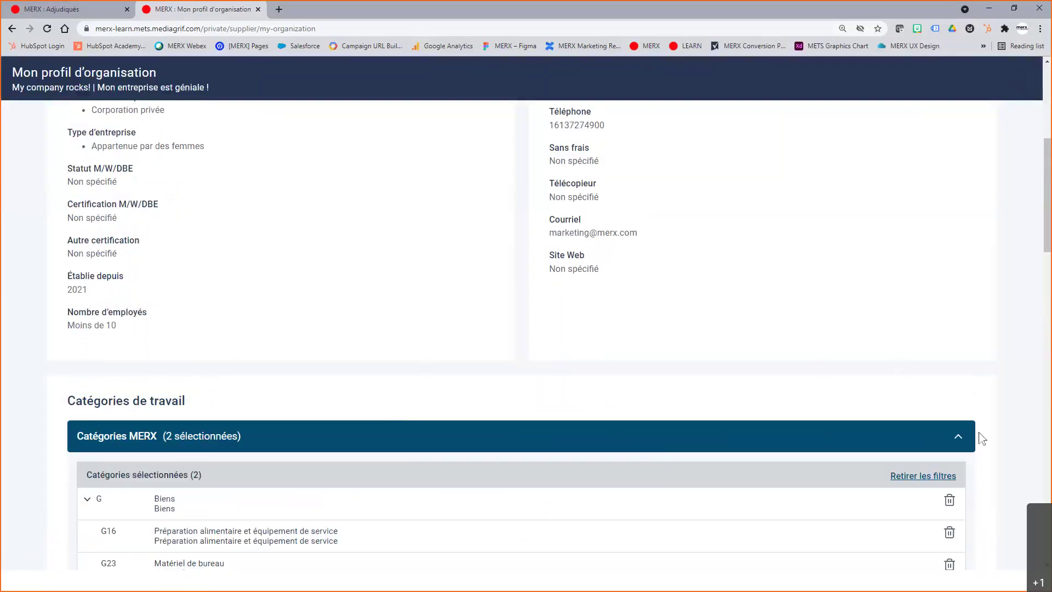
pyautogui.click(960, 436)
pyautogui.click(958, 470)
pyautogui.click(959, 499)
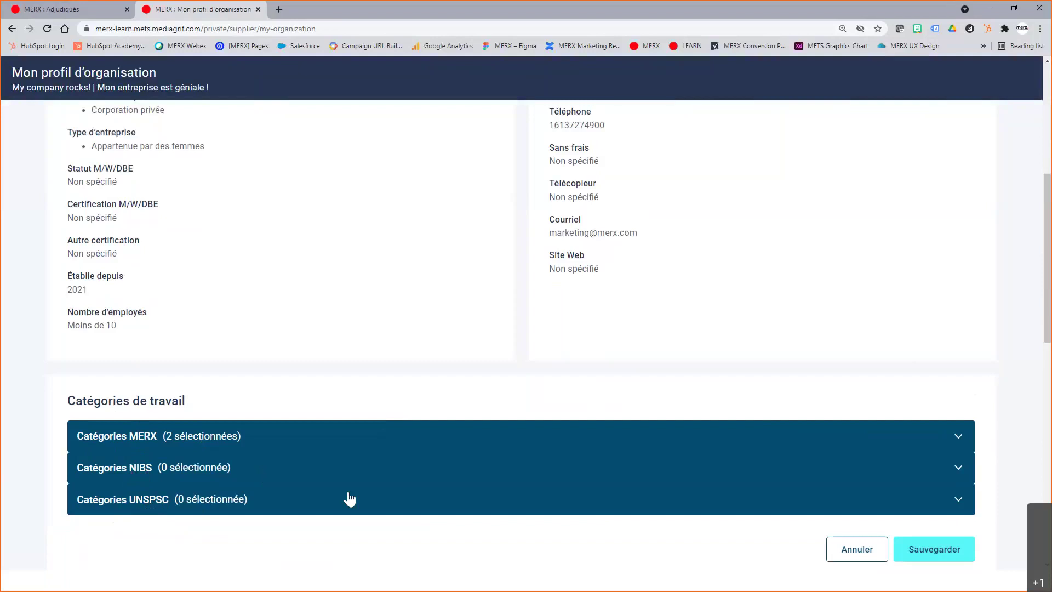
# Step: Browse the UNSPSC category list, collapse it and expand the MERX categories
pyautogui.click(954, 505)
pyautogui.scroll(-3, 992, 495)
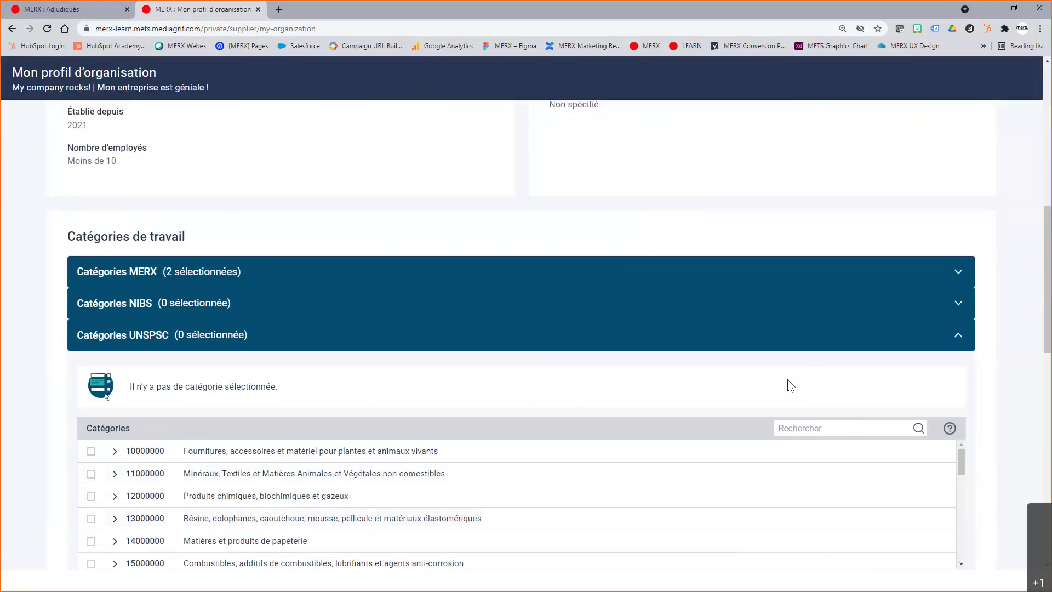
pyautogui.click(950, 349)
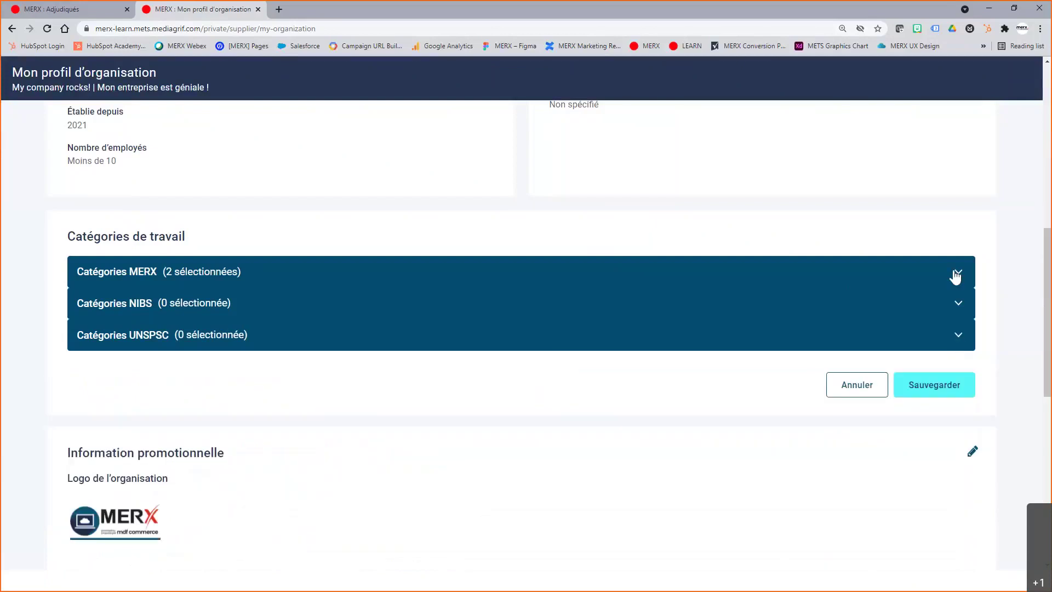
pyautogui.click(956, 274)
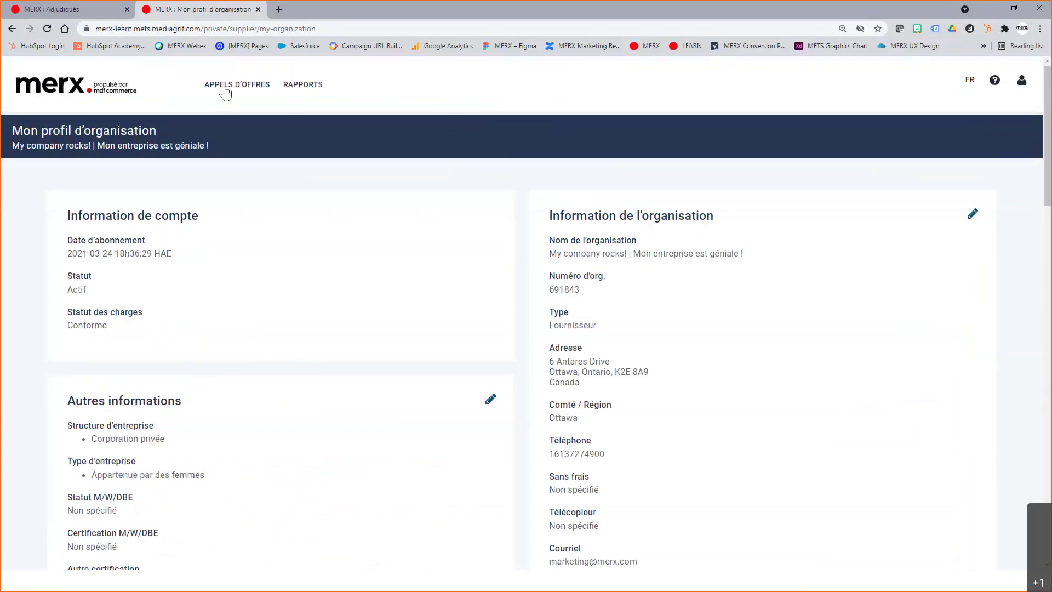
# Step: View the options under "Appels d'offres", return to the "Catégories de travail" section and collapse its MERX categories
pyautogui.click(225, 89)
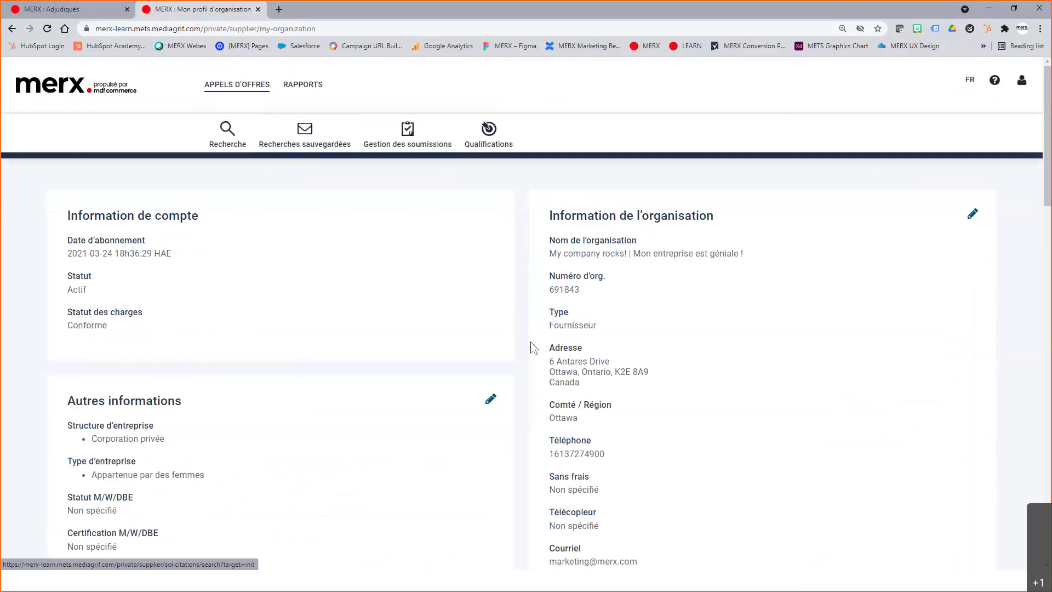
pyautogui.scroll(-12, 527, 356)
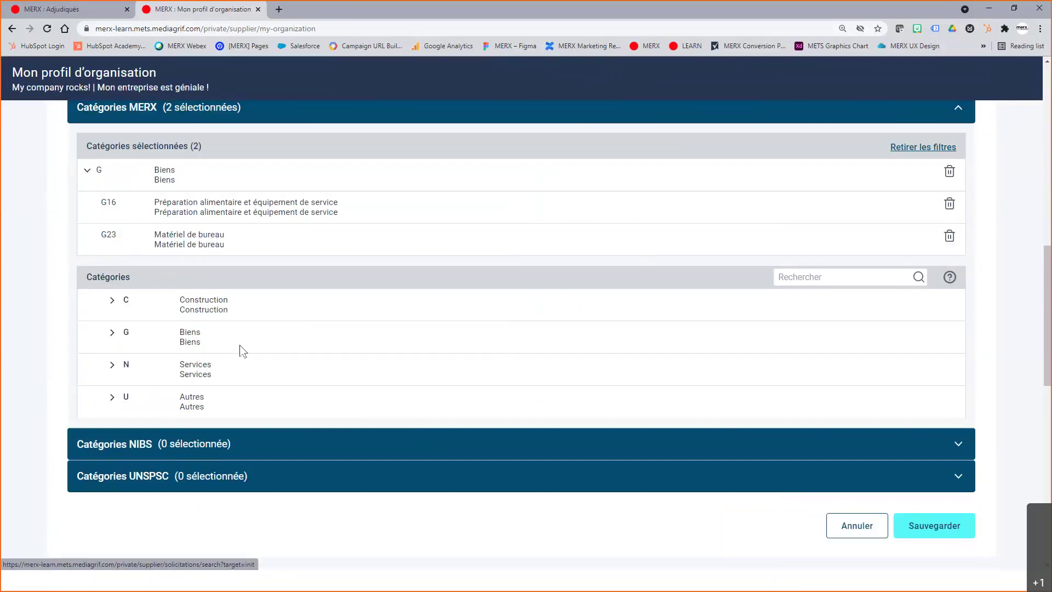
pyautogui.click(957, 111)
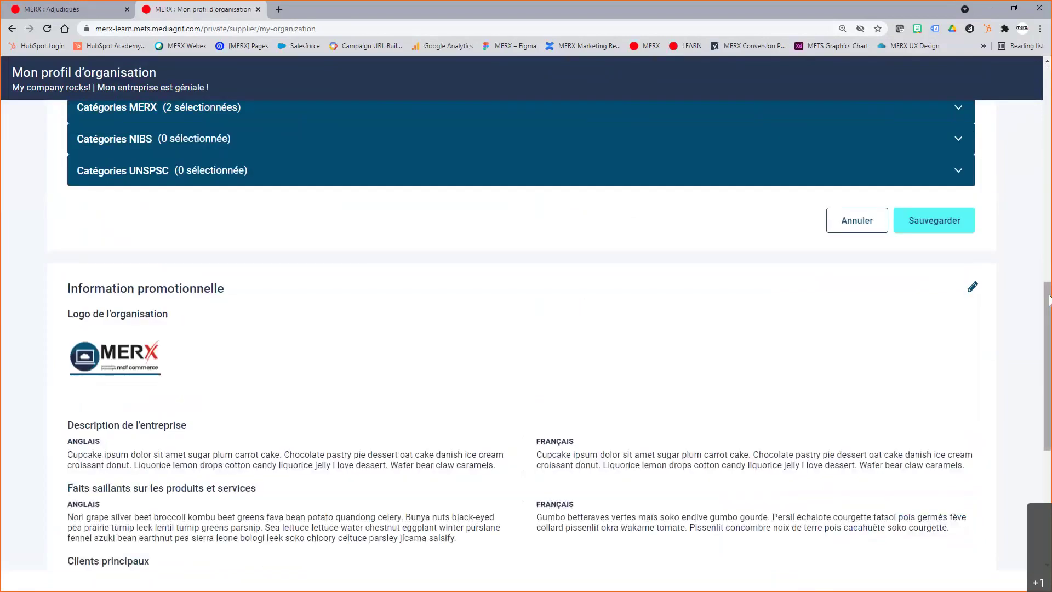
pyautogui.moveTo(1048, 299); pyautogui.dragTo(1049, 285)
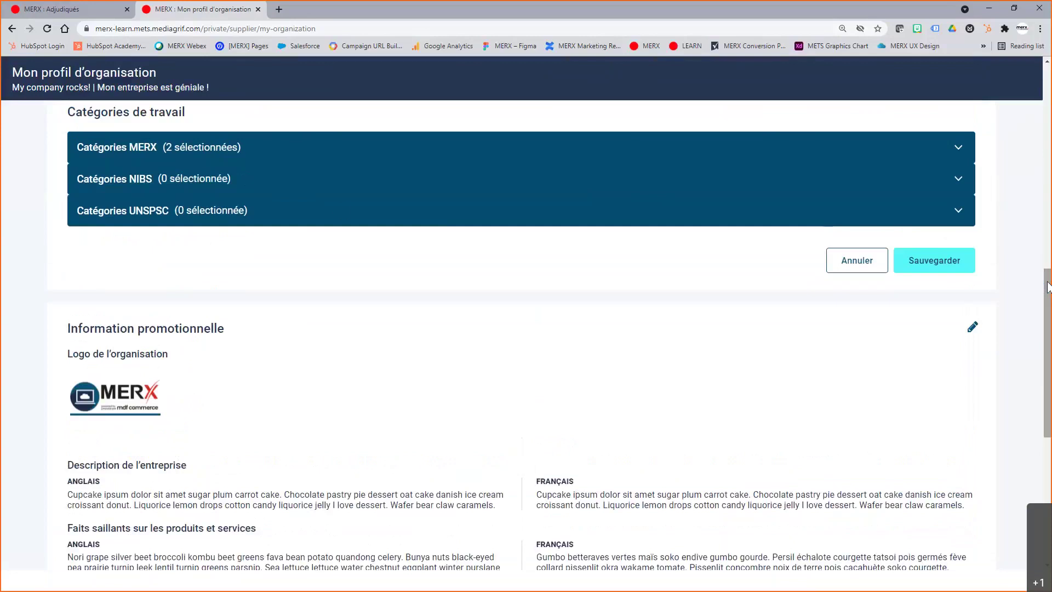
pyautogui.moveTo(66, 113); pyautogui.dragTo(225, 167)
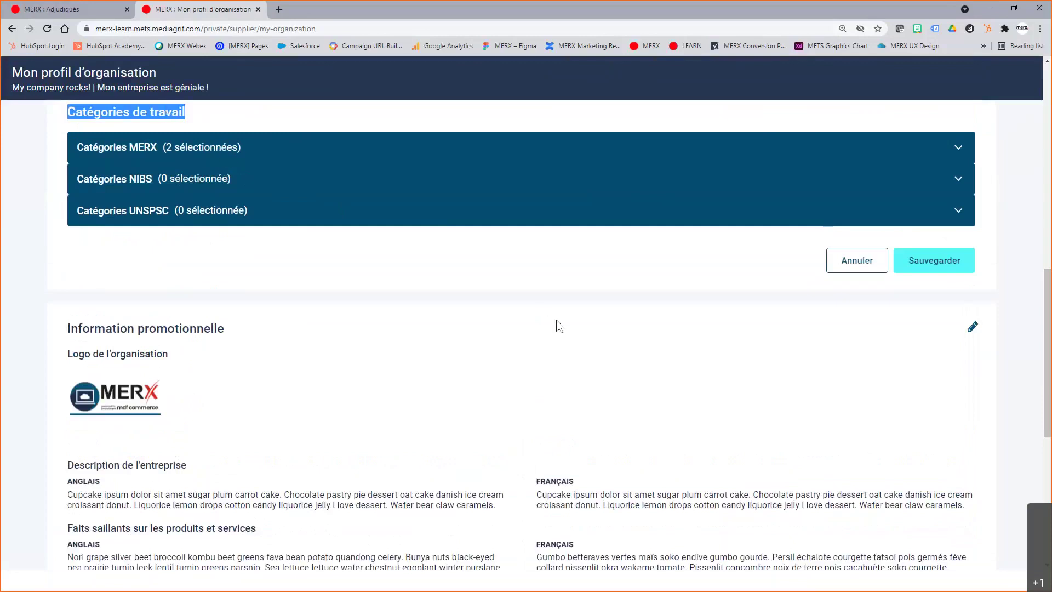
# Step: Review "Information promotionnelle", including the company description, product and service highlights, main clients and promotional material
pyautogui.moveTo(1048, 310); pyautogui.dragTo(1048, 343)
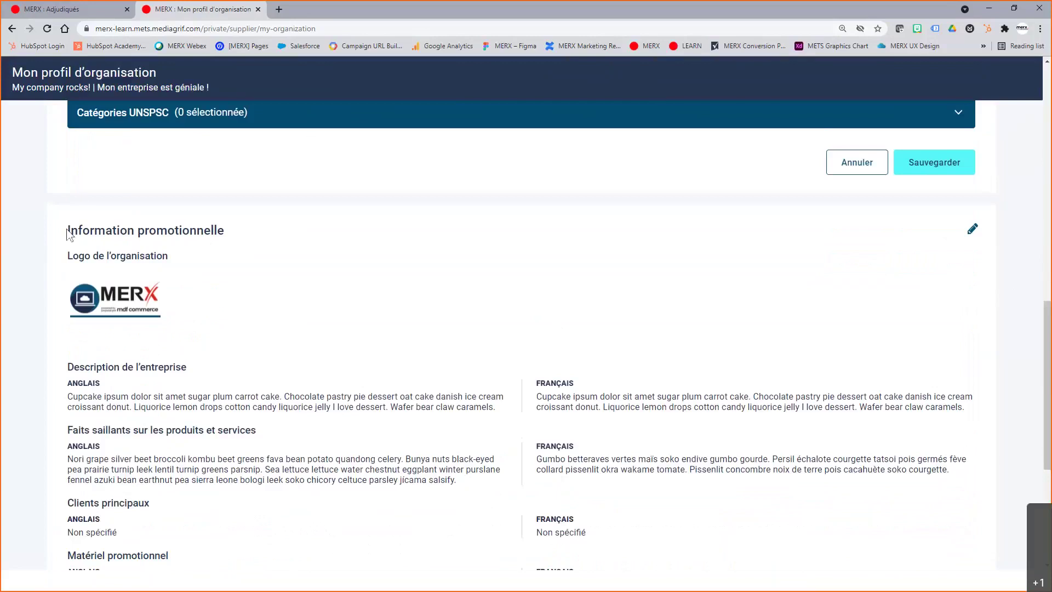
pyautogui.moveTo(66, 230); pyautogui.dragTo(297, 235)
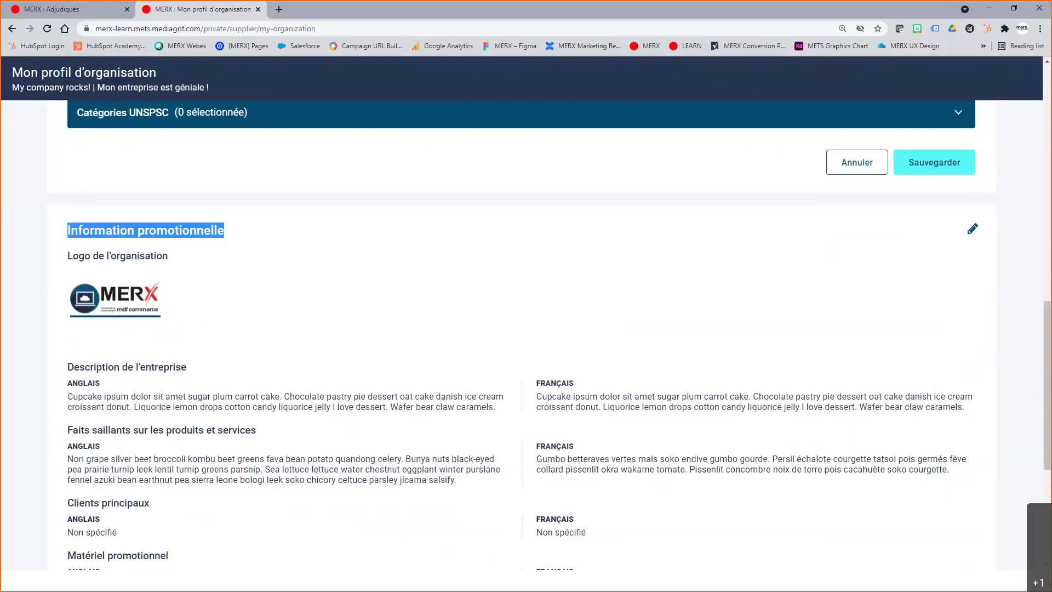
pyautogui.moveTo(1047, 331); pyautogui.dragTo(1048, 377)
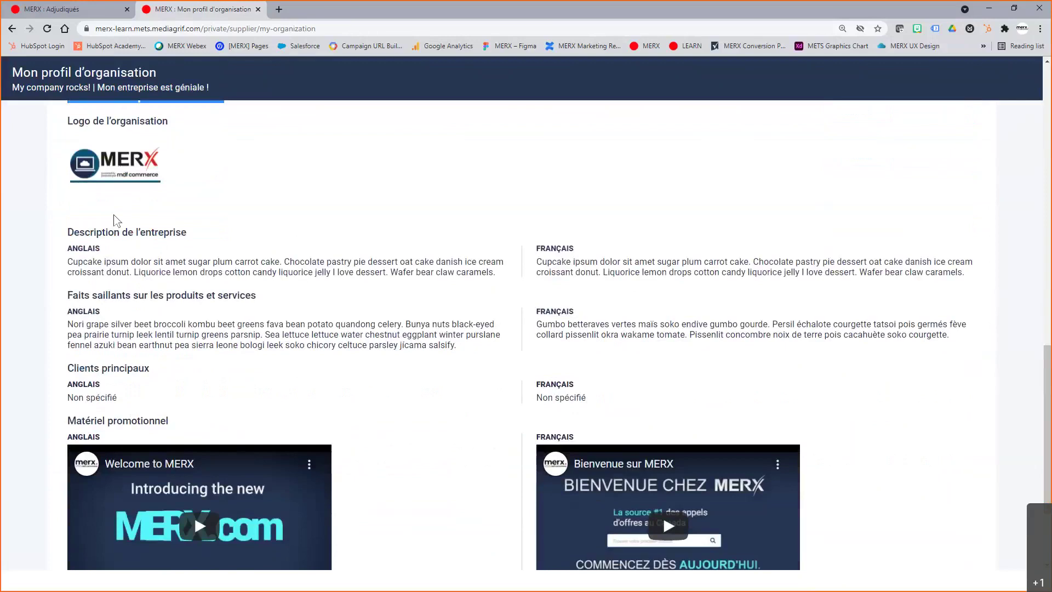
pyautogui.moveTo(68, 233); pyautogui.dragTo(206, 239)
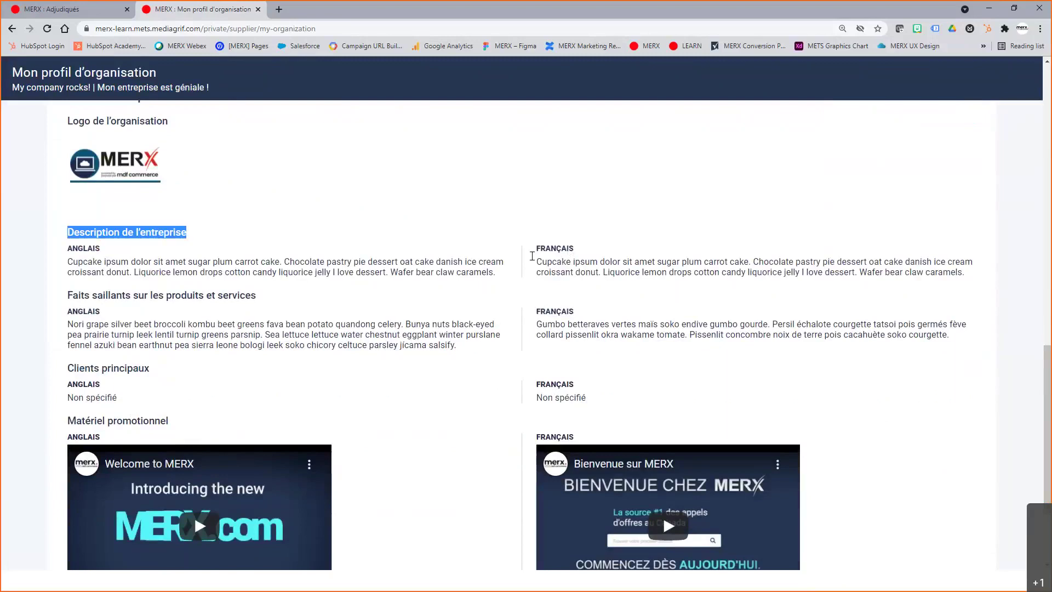
pyautogui.moveTo(69, 295); pyautogui.dragTo(268, 306)
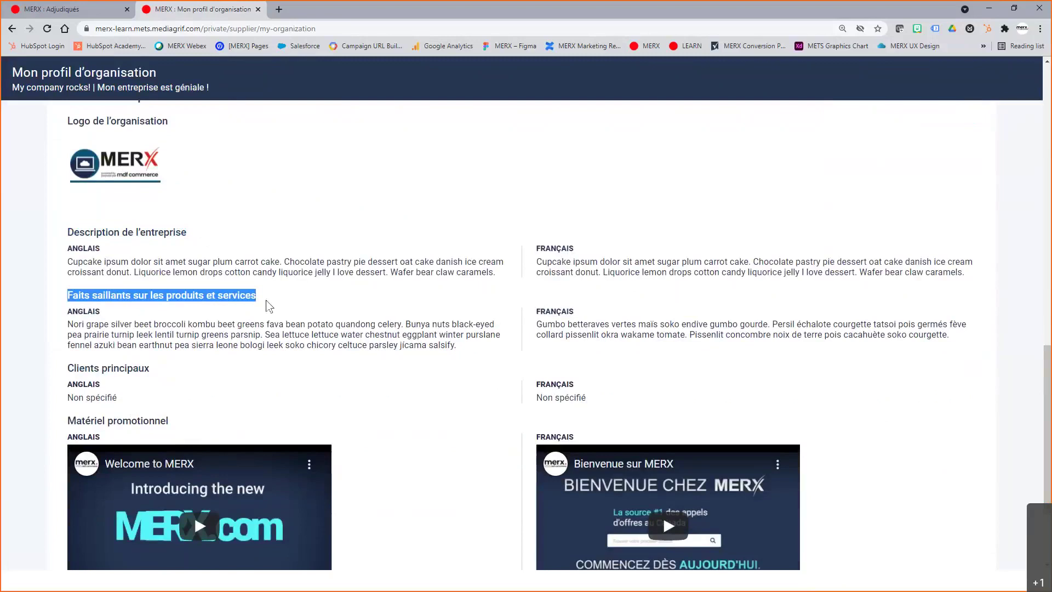
pyautogui.moveTo(151, 369); pyautogui.dragTo(66, 369)
pyautogui.moveTo(169, 421); pyautogui.dragTo(67, 422)
pyautogui.scroll(-3, 359, 447)
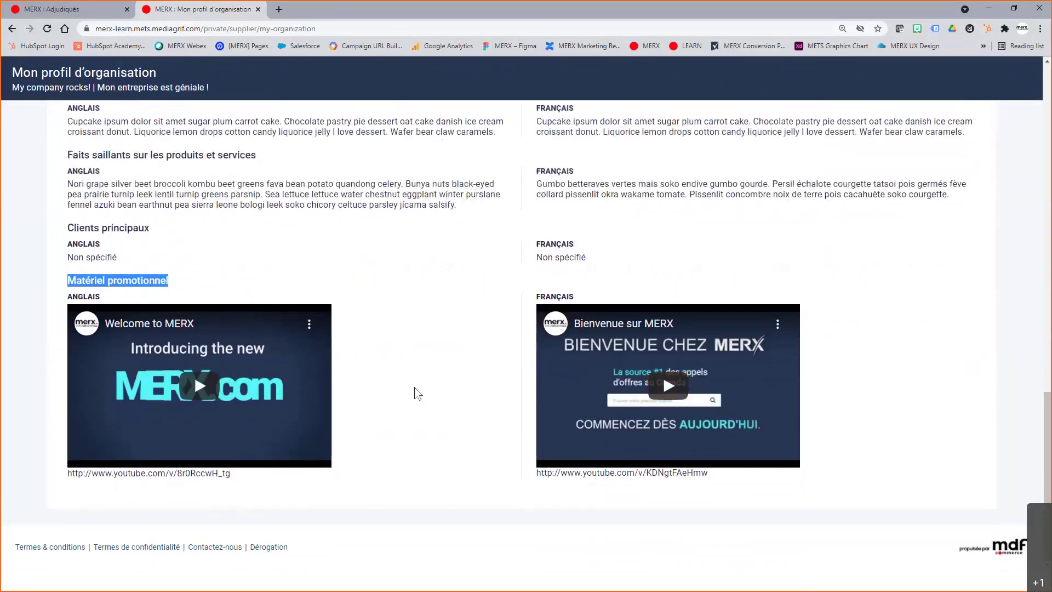
# Step: Open the organisation's contacts list from the account options
pyautogui.moveTo(1049, 428); pyautogui.dragTo(1048, 104)
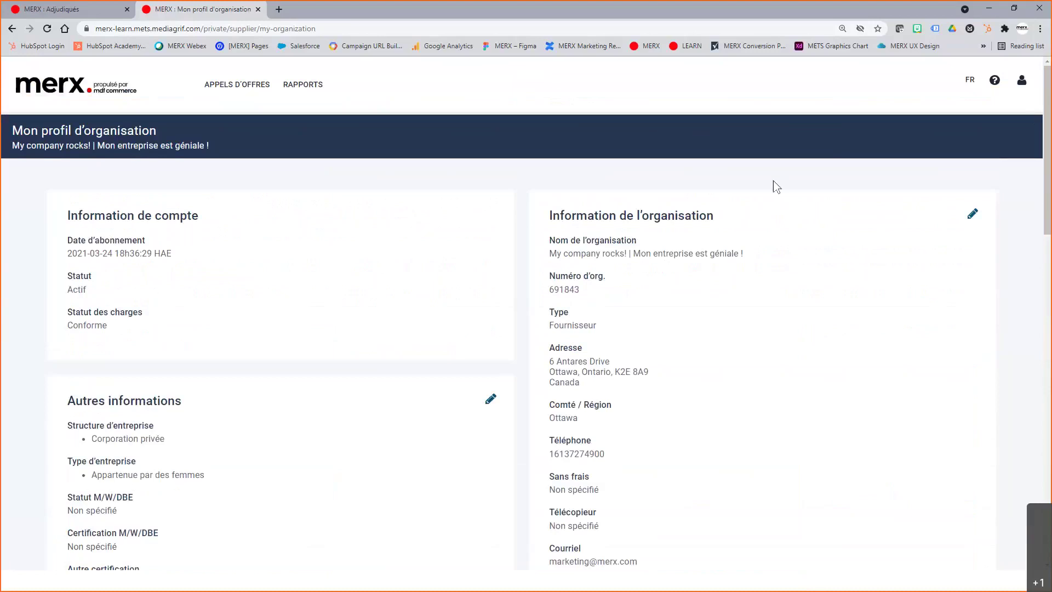
pyautogui.click(1022, 84)
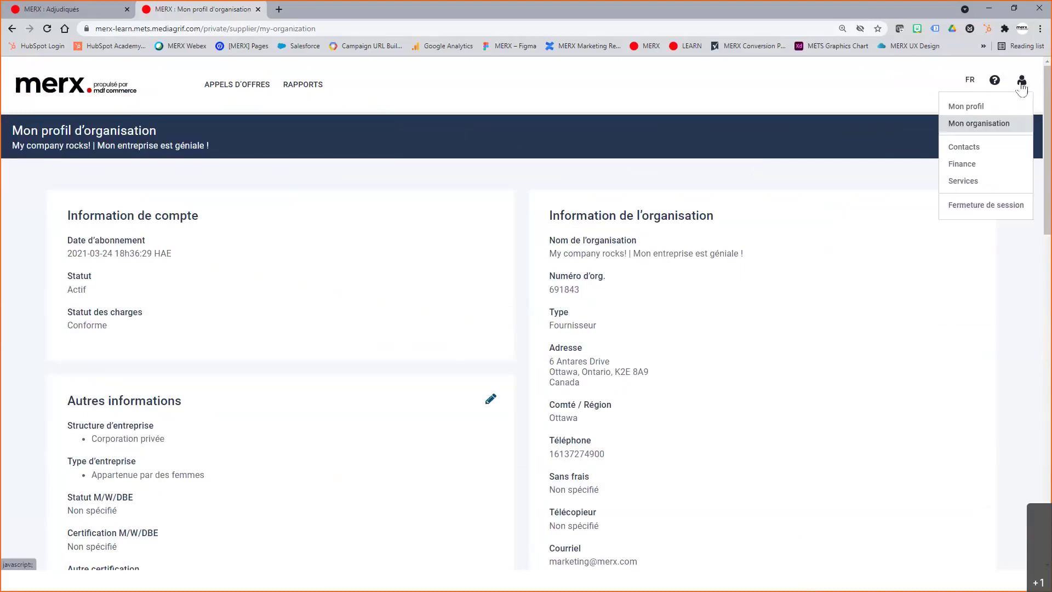
pyautogui.click(977, 150)
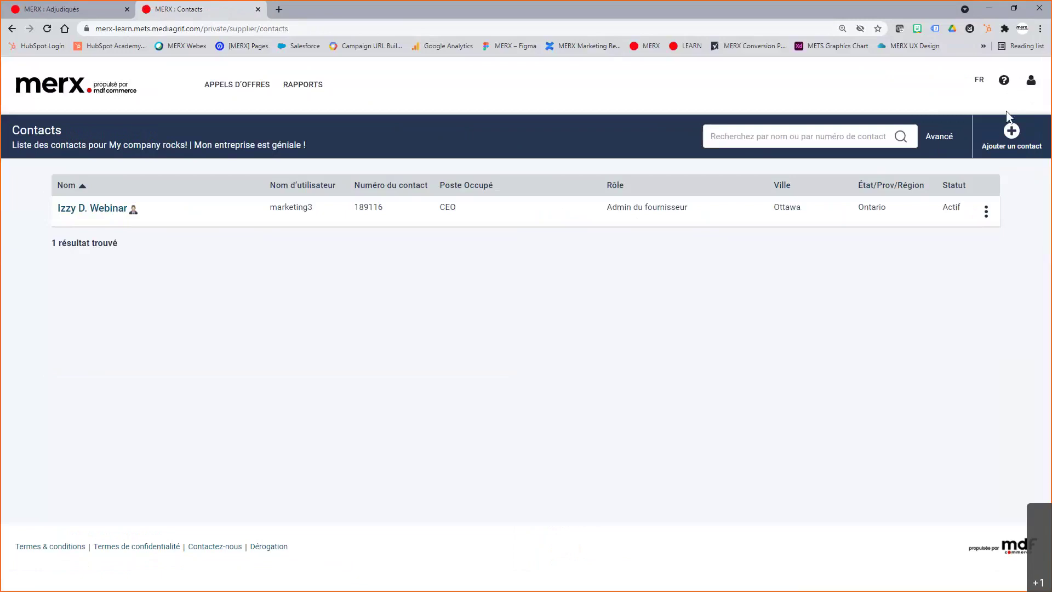
# Step: Start adding a contact, choose the free "Payer à l'utilisation" plan and continue to the contact information section
pyautogui.click(1031, 82)
pyautogui.click(888, 97)
pyautogui.click(1007, 156)
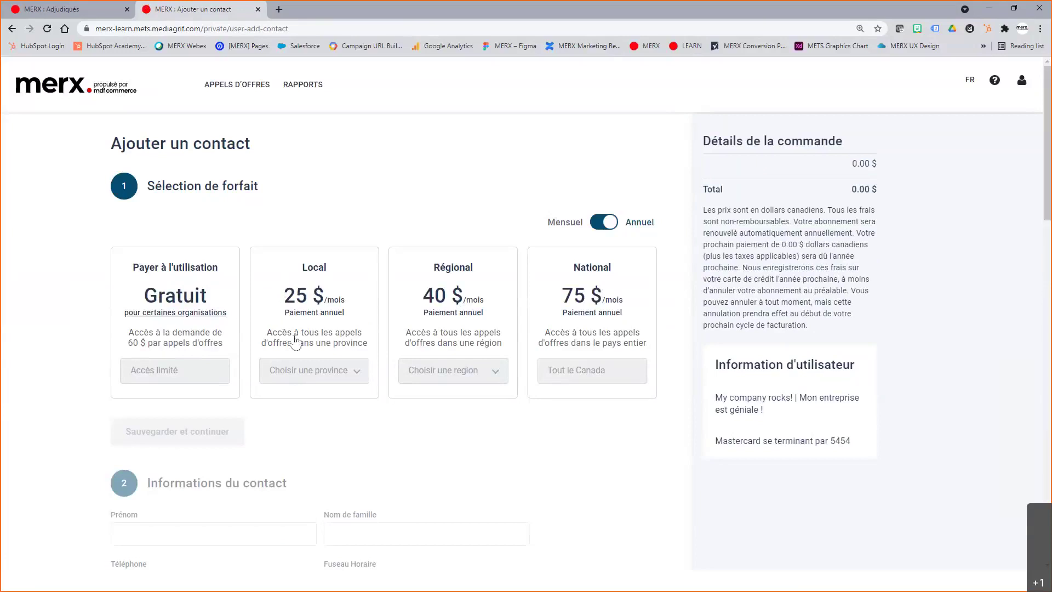
pyautogui.click(173, 362)
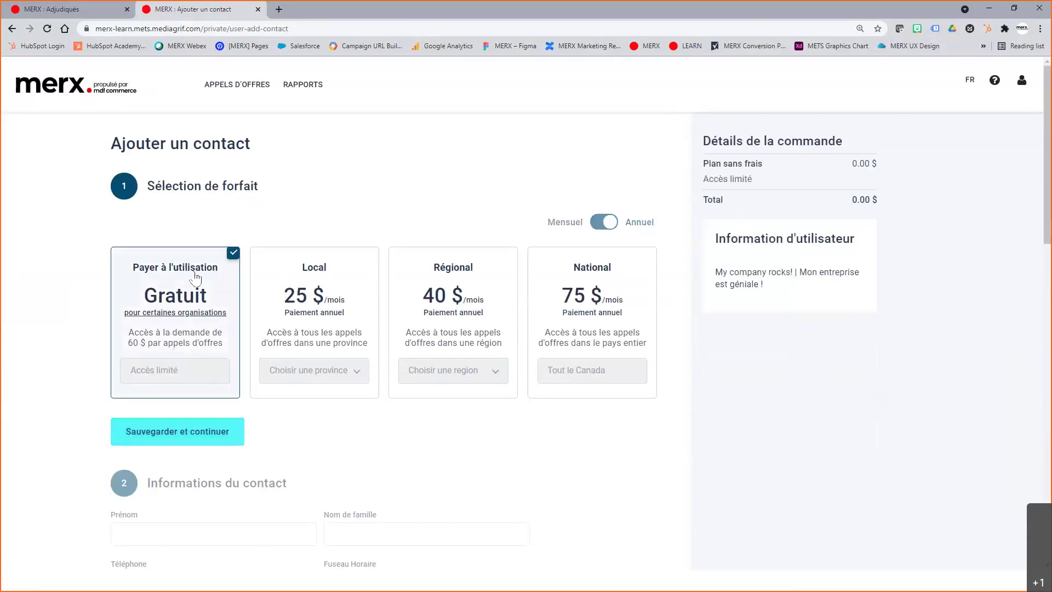
pyautogui.click(188, 436)
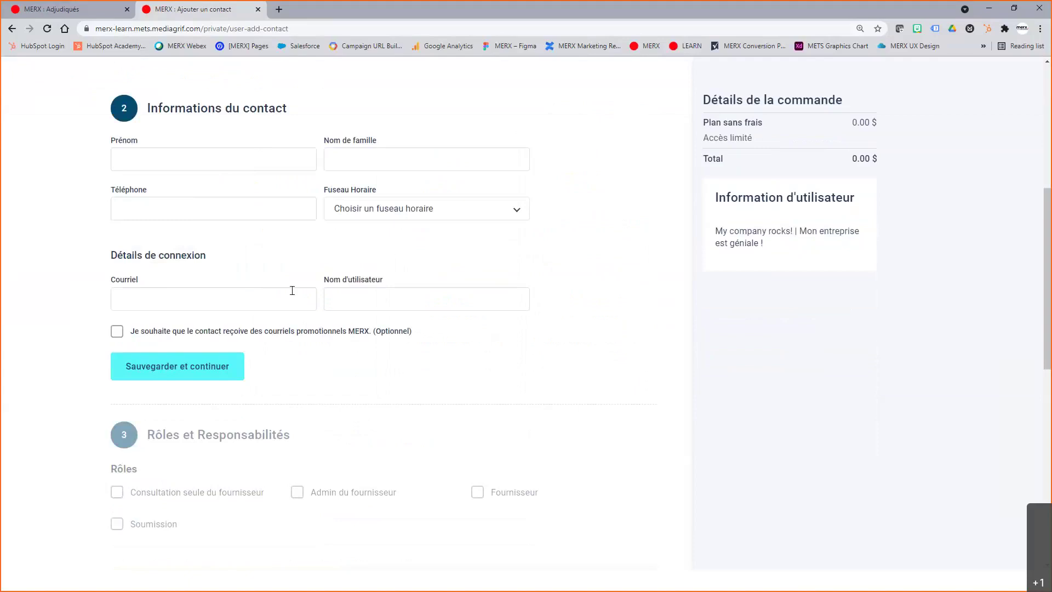
# Step: Review the contact information, roles and associated responsibilities of the new-contact form, then return to the contacts list without saving
pyautogui.moveTo(158, 108); pyautogui.dragTo(333, 99)
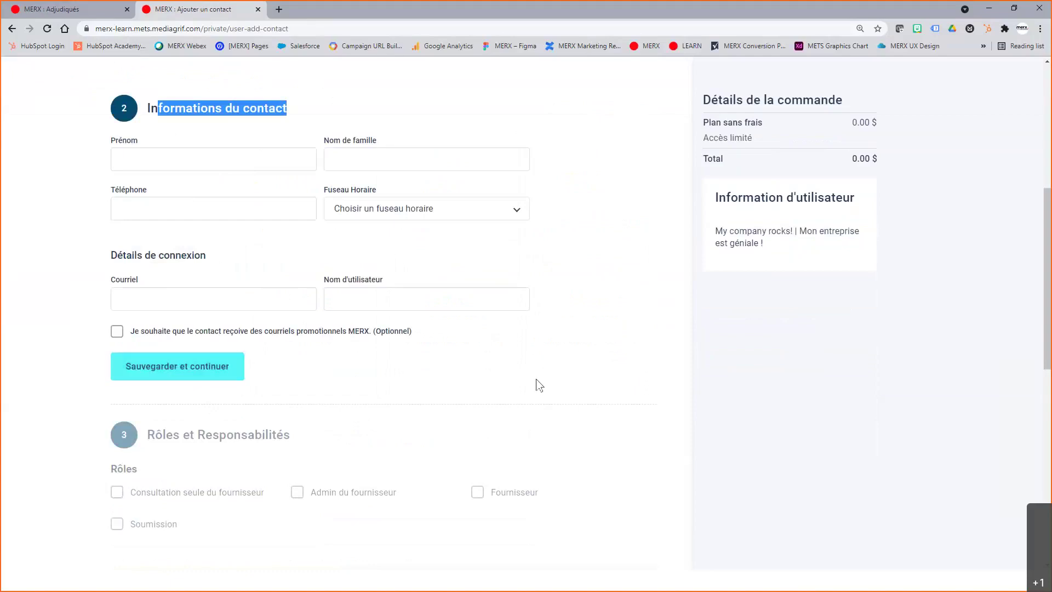
pyautogui.scroll(-3, 156, 276)
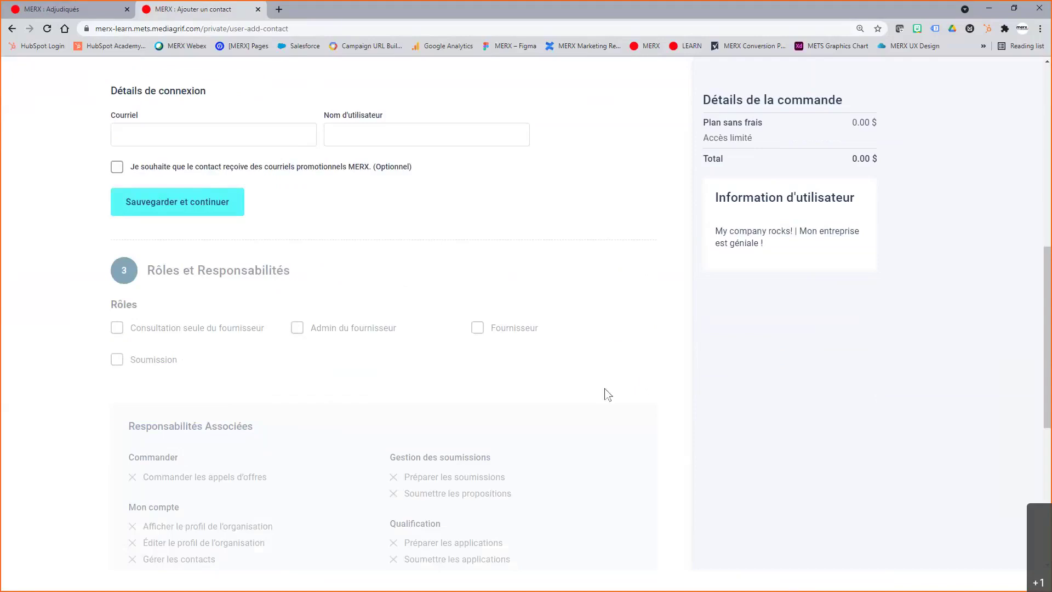
pyautogui.scroll(-6, 596, 397)
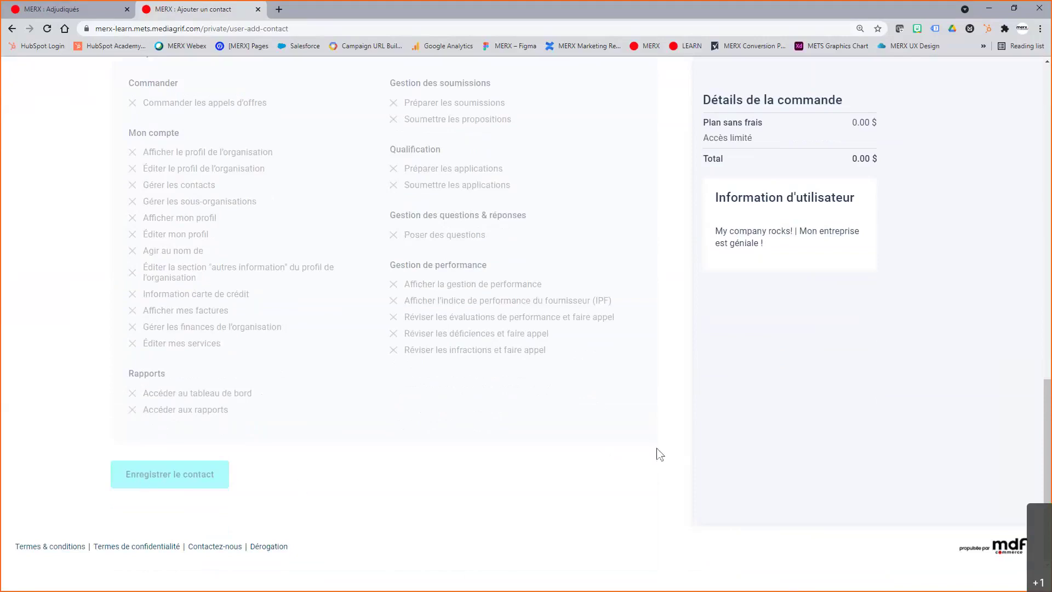
pyautogui.scroll(6, 670, 433)
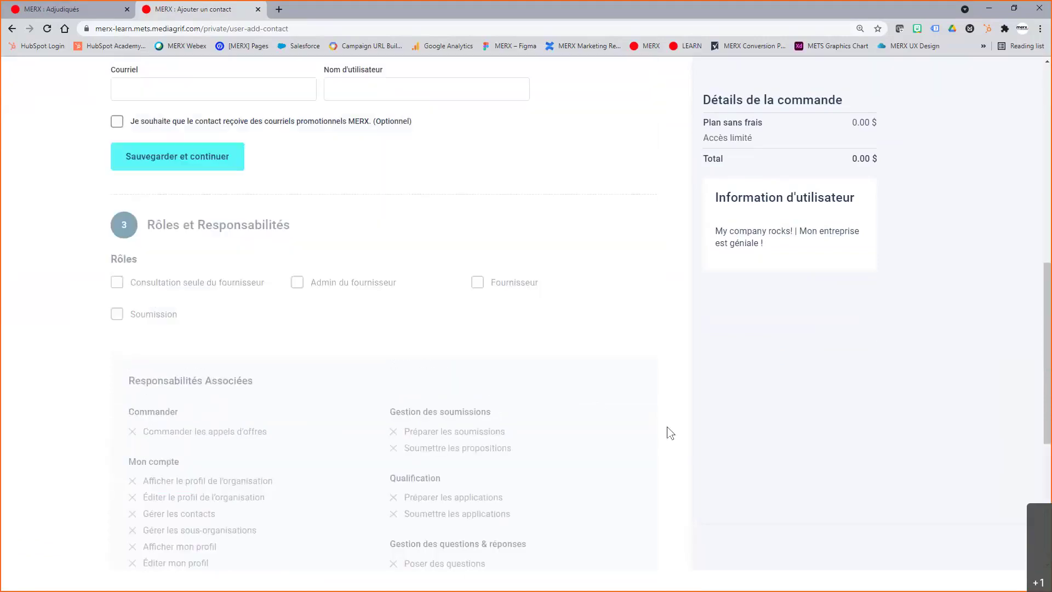
pyautogui.scroll(9, 670, 433)
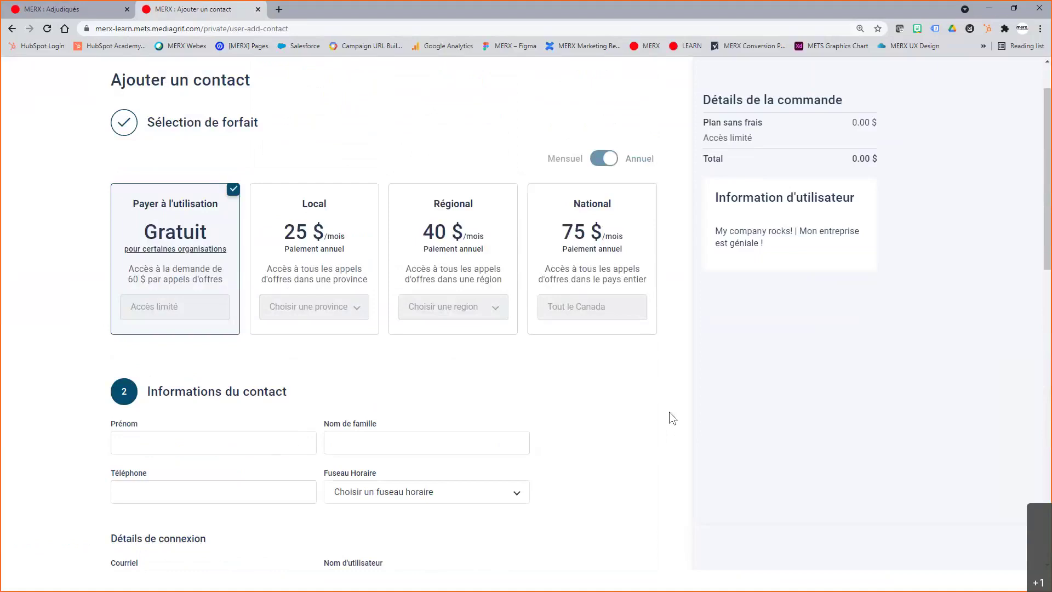
pyautogui.scroll(-6, 673, 419)
pyautogui.scroll(7, 671, 419)
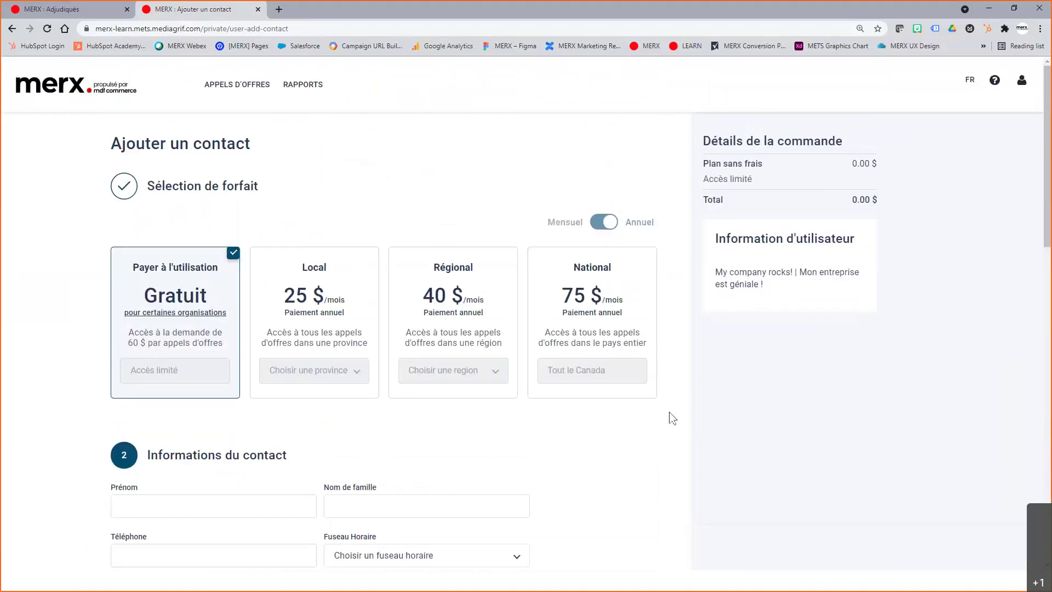
pyautogui.click(12, 30)
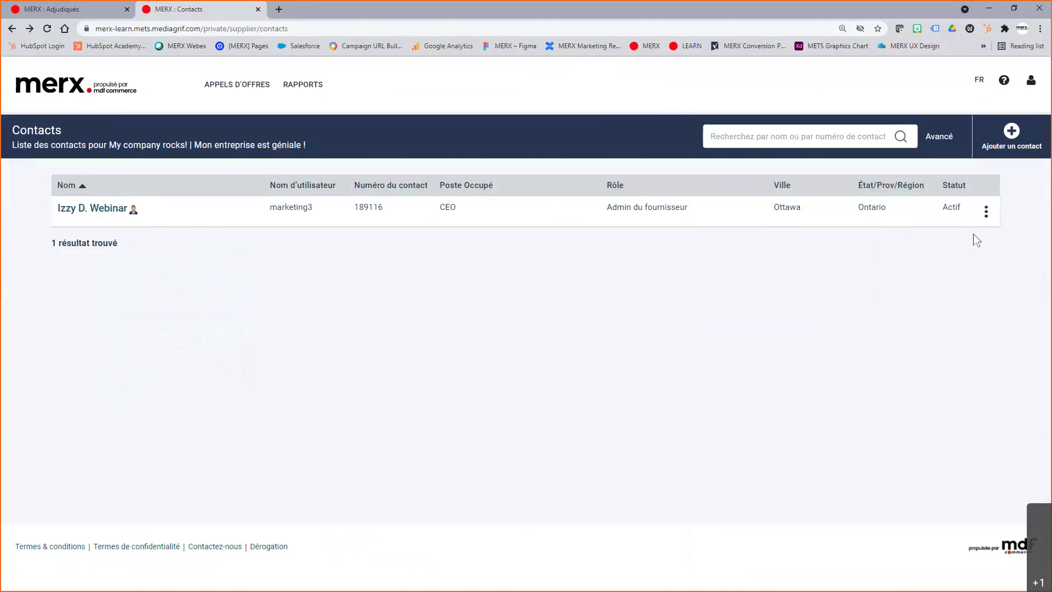
# Step: Open the Finance page from the account options and review its "Facturation" section
pyautogui.click(1030, 86)
pyautogui.click(971, 164)
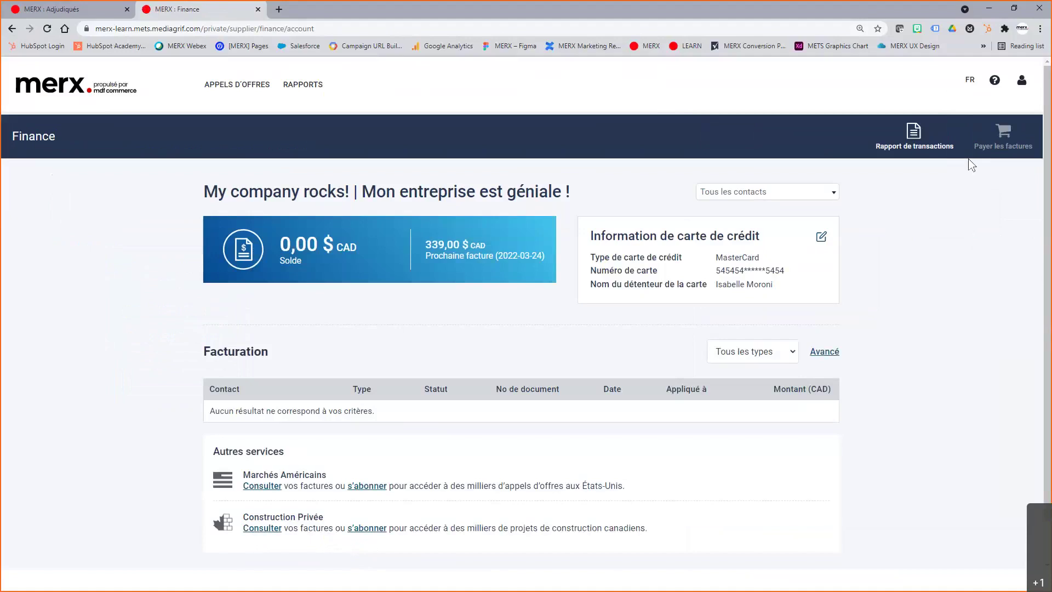
pyautogui.doubleClick(232, 351)
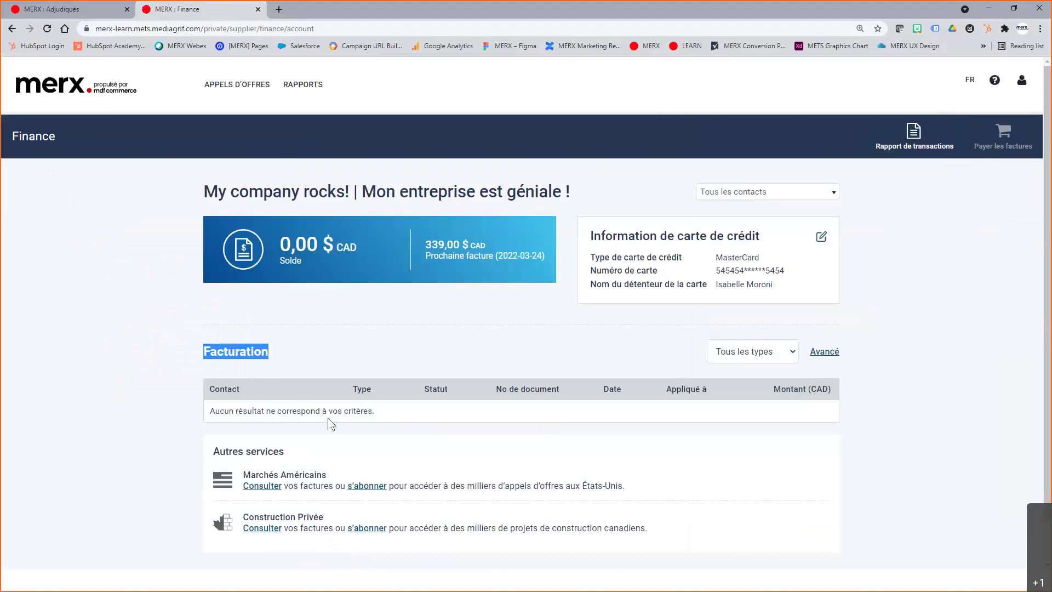
pyautogui.click(265, 393)
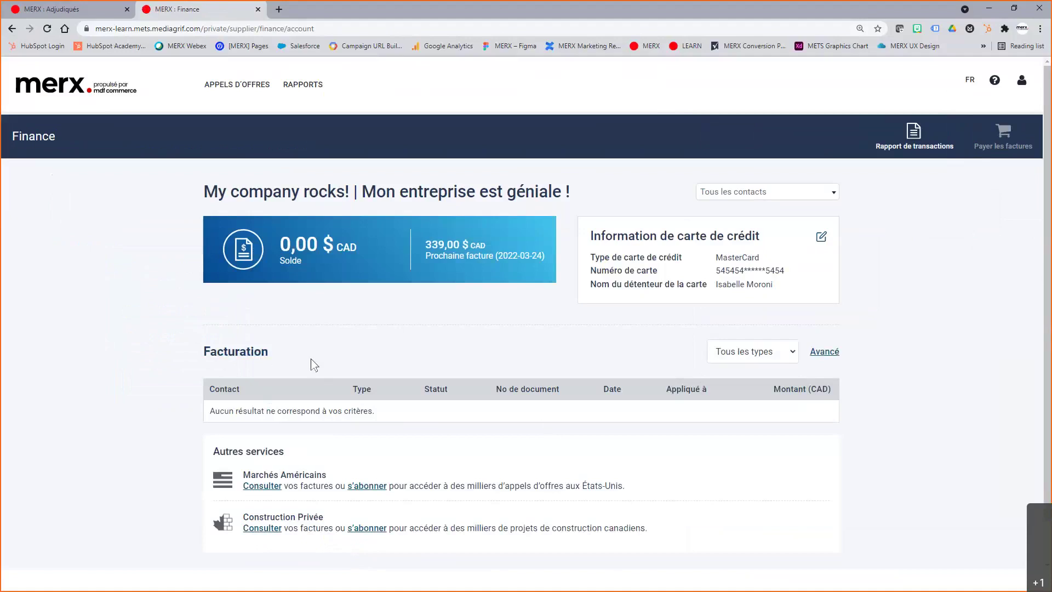
# Step: Review the "Marchés Américains" and "Construction Privée" entries under "Autres services" on the Finance page
pyautogui.scroll(-1, 705, 472)
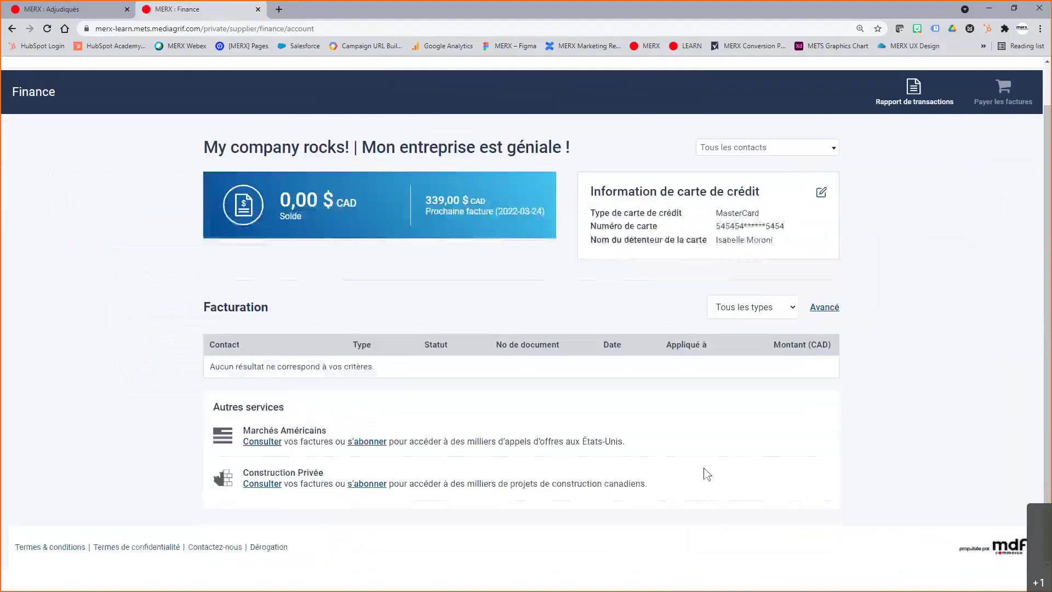
pyautogui.moveTo(291, 404); pyautogui.dragTo(213, 407)
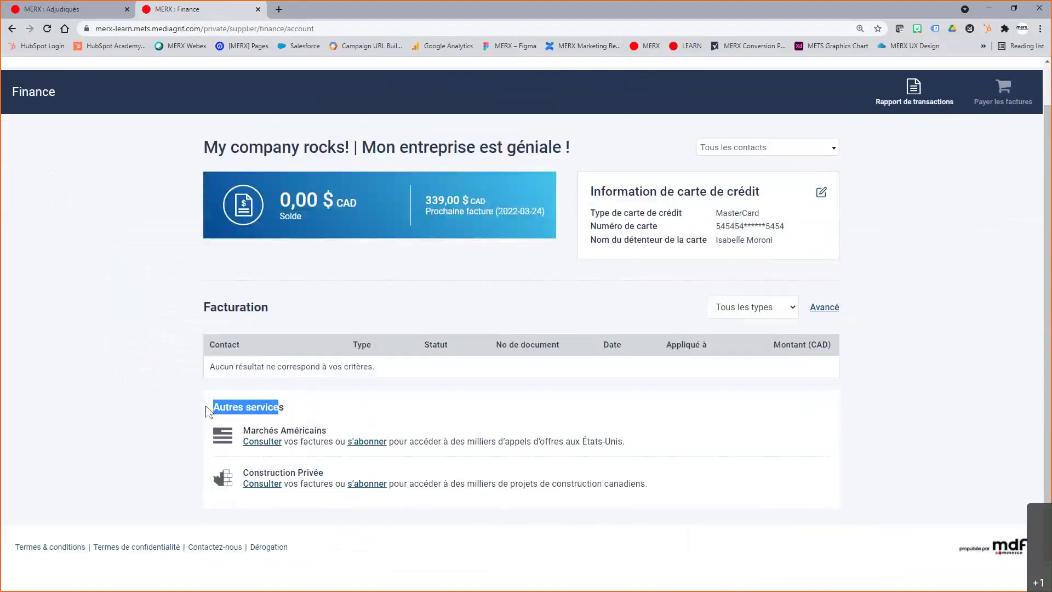
pyautogui.click(299, 407)
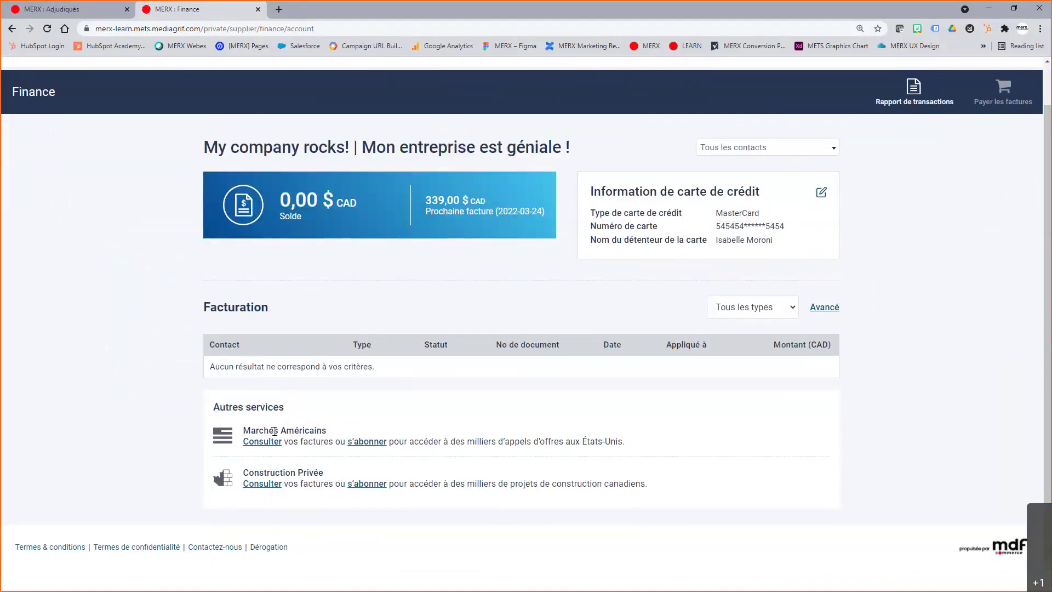
pyautogui.moveTo(243, 427); pyautogui.dragTo(335, 436)
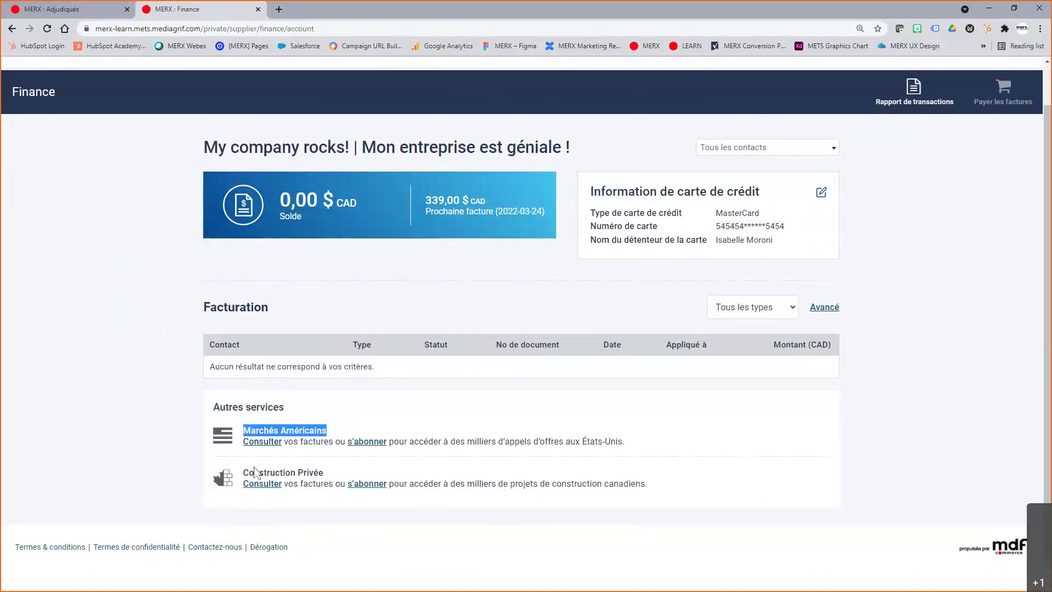
pyautogui.moveTo(253, 472); pyautogui.dragTo(392, 467)
pyautogui.click(392, 472)
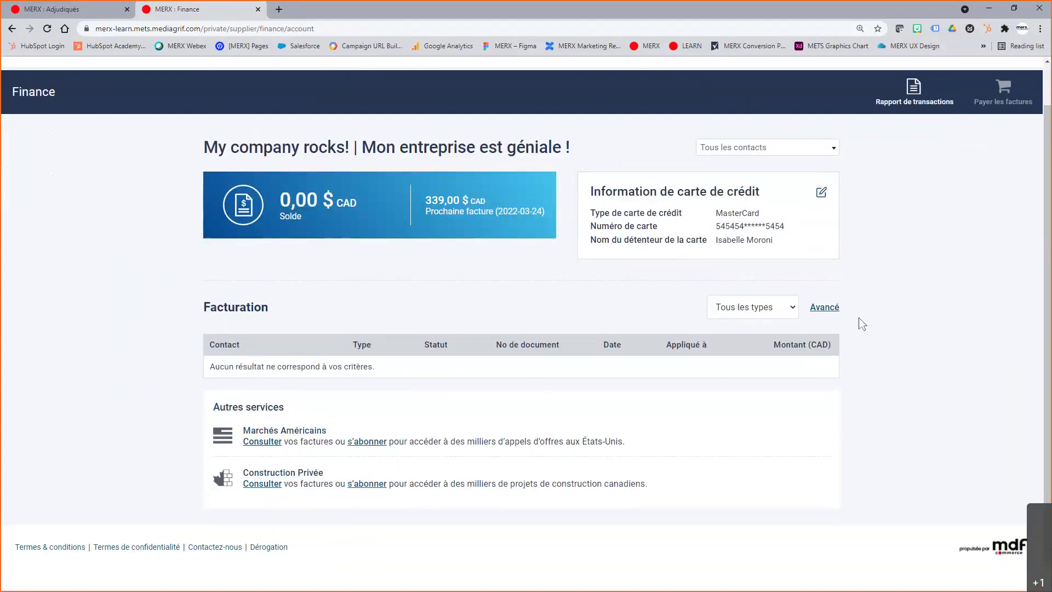
pyautogui.scroll(1, 947, 148)
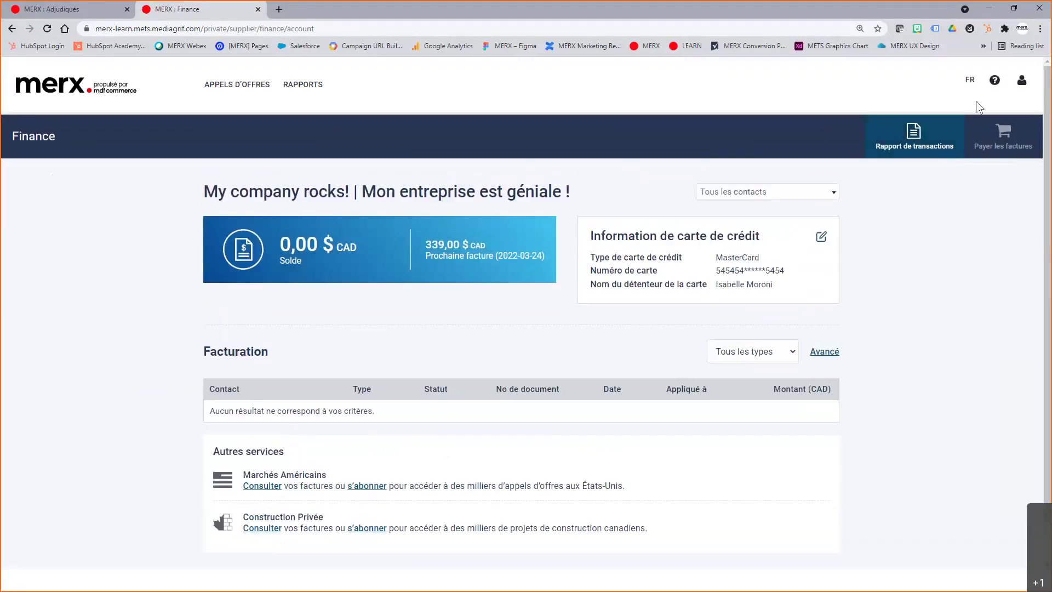
# Step: Open the Services page and review the subscription plan, its selected location and the help contact information
pyautogui.click(1022, 80)
pyautogui.click(964, 165)
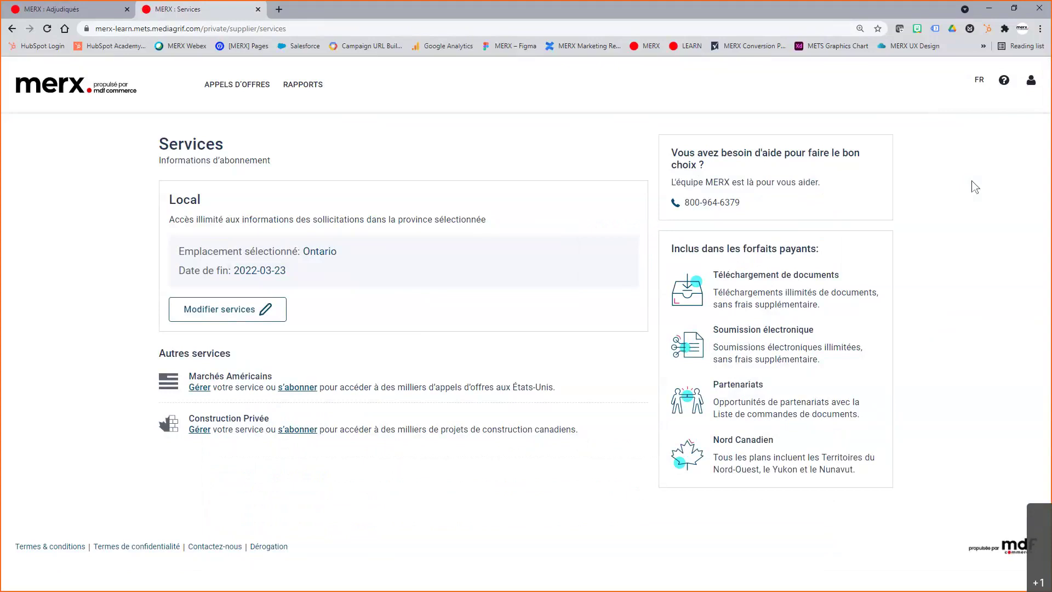
pyautogui.click(267, 311)
pyautogui.doubleClick(231, 207)
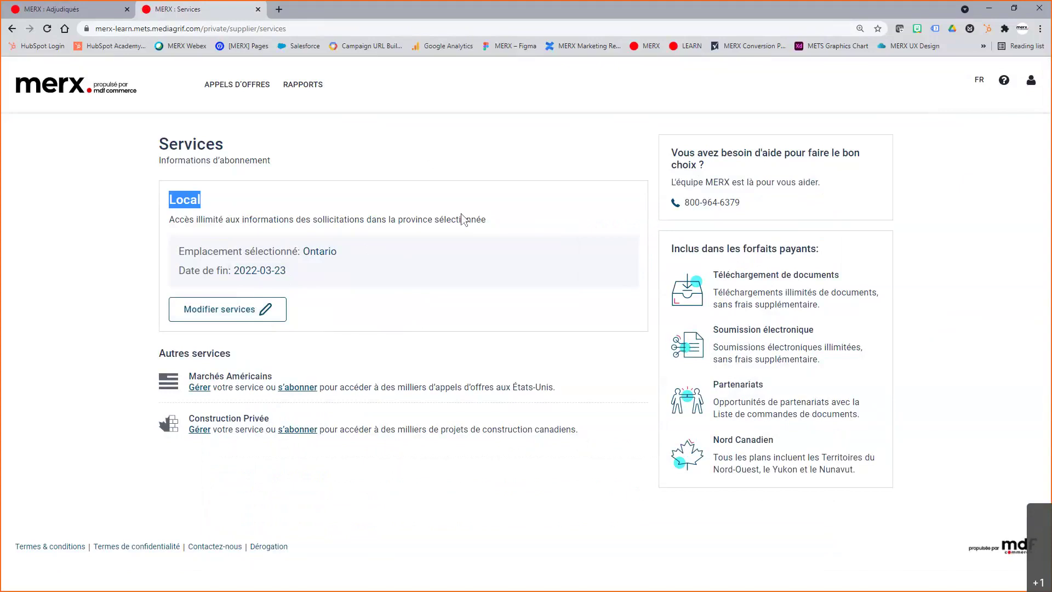
pyautogui.doubleClick(310, 251)
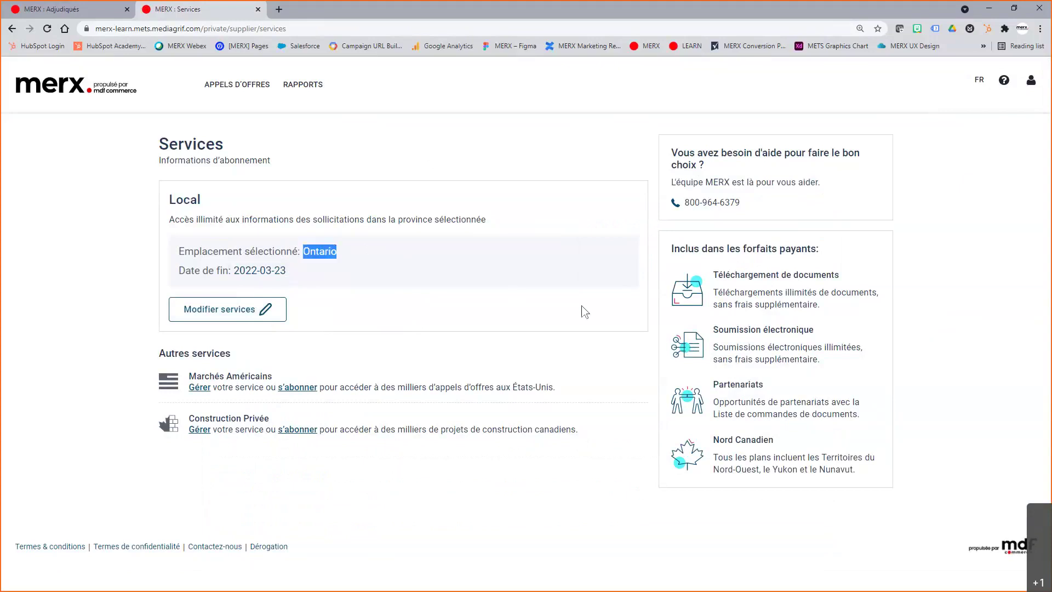
pyautogui.moveTo(744, 216); pyautogui.dragTo(669, 153)
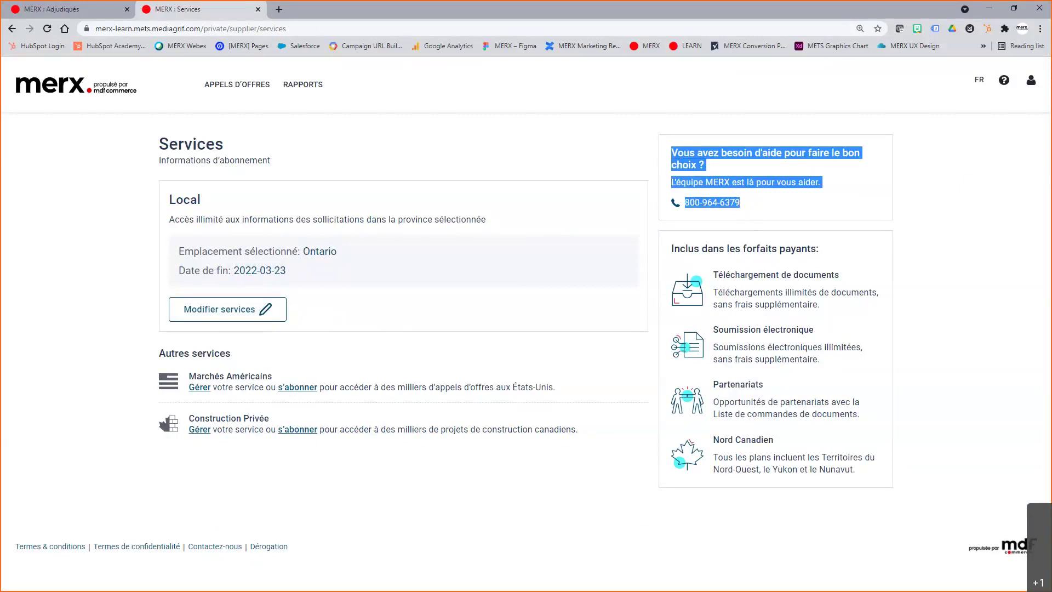
# Step: Check the account options, including the sign-out entry, then open the tender search page
pyautogui.click(1030, 81)
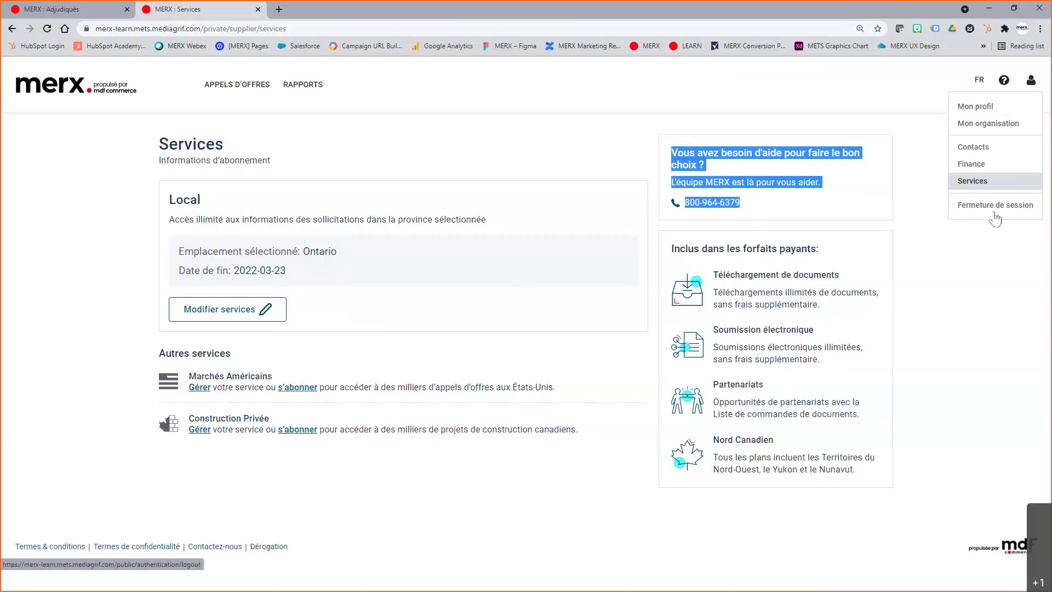
pyautogui.click(408, 156)
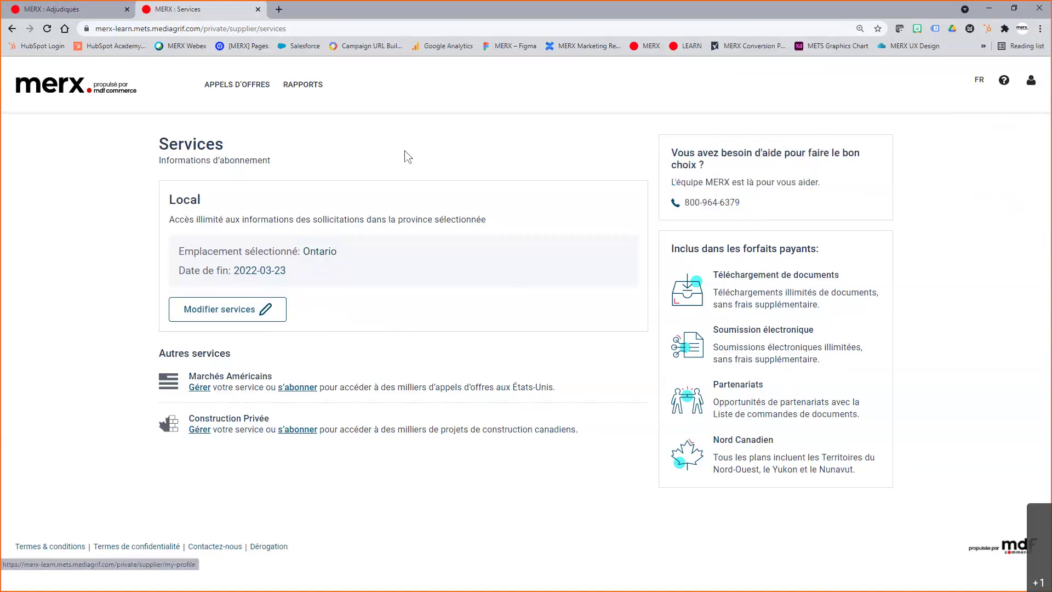
pyautogui.click(237, 85)
pyautogui.click(228, 137)
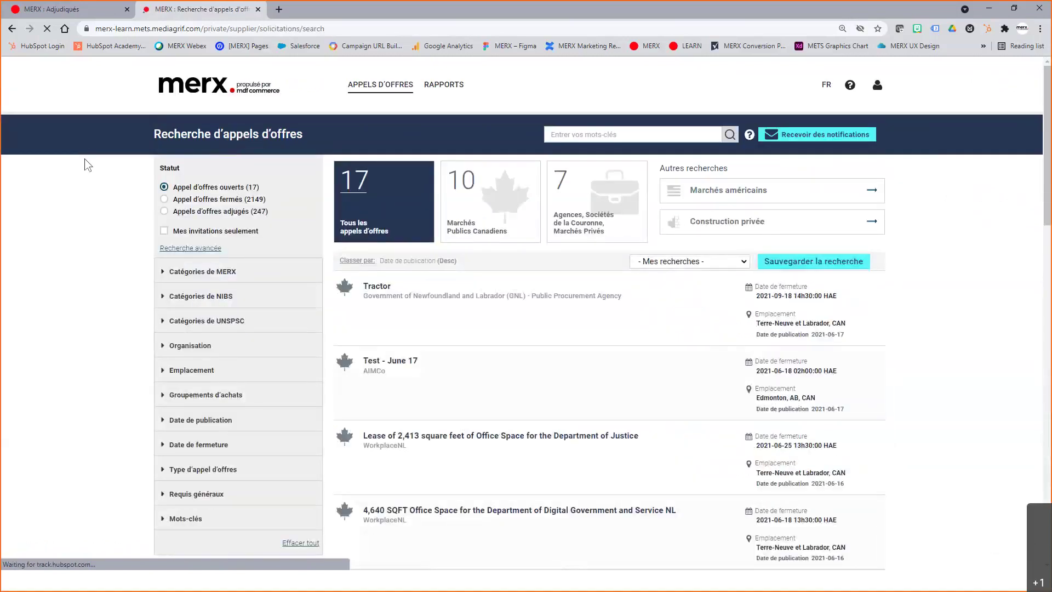
# Step: Examine the "Statut" filter, the keyword search field and the open tenders option on the search page
pyautogui.moveTo(160, 167); pyautogui.dragTo(233, 181)
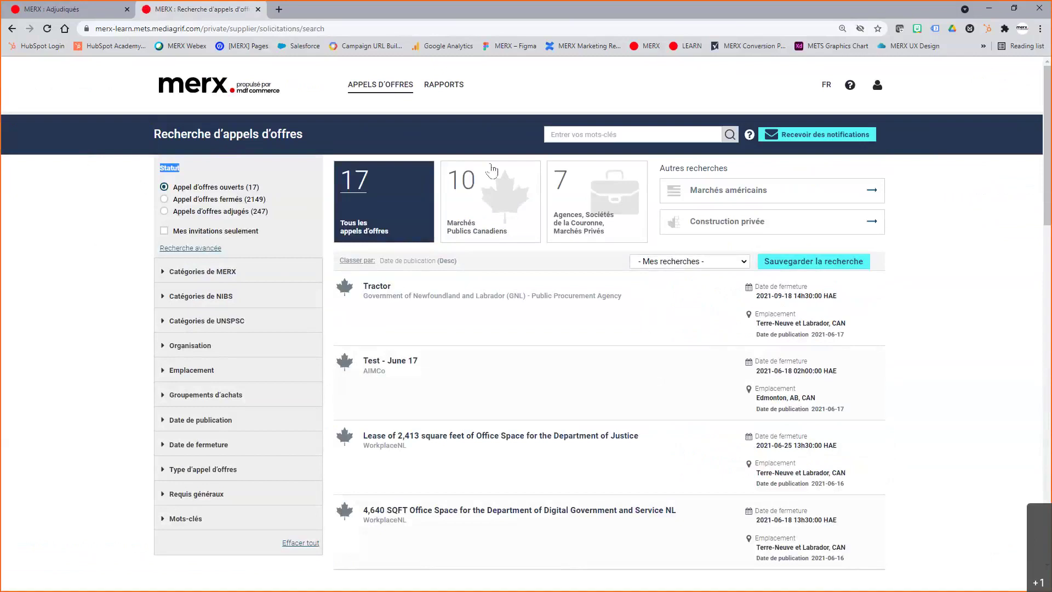
pyautogui.click(715, 135)
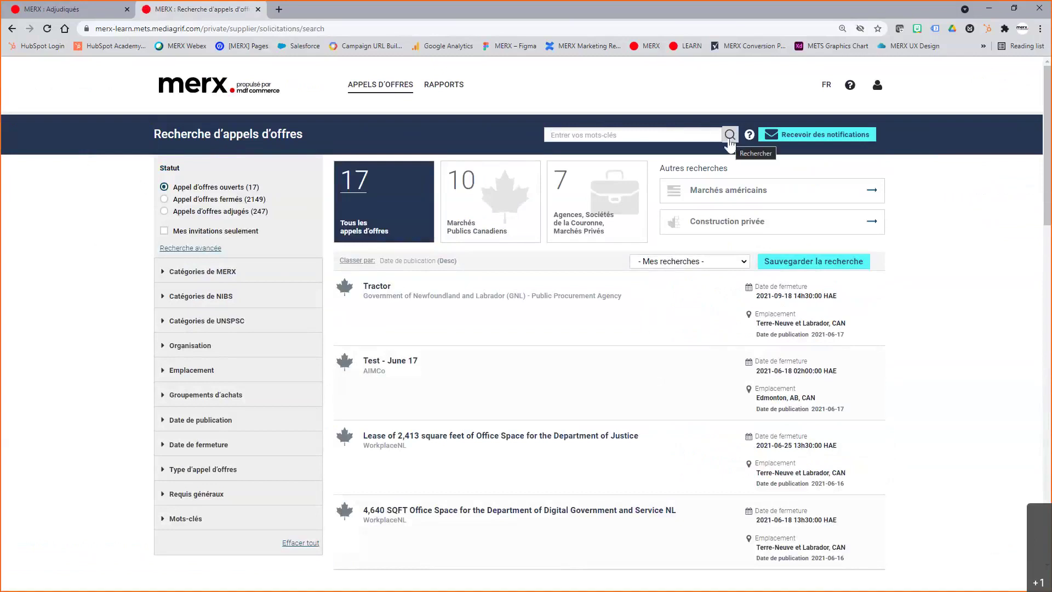
pyautogui.moveTo(174, 189); pyautogui.dragTo(249, 195)
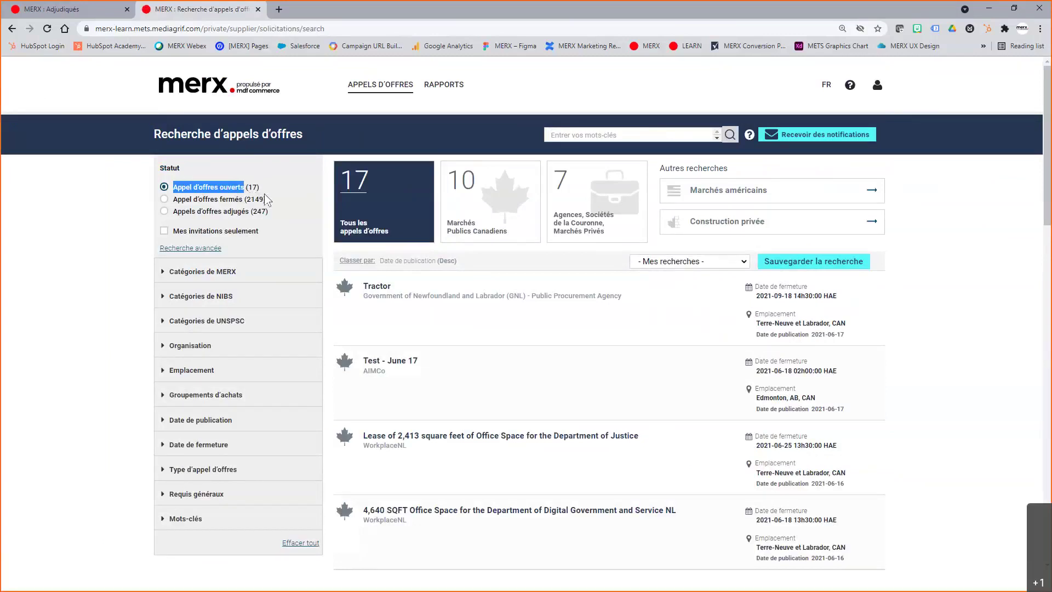
# Step: Filter the tenders by closed status, then by awarded status restricted to "Mes invitations seulement"
pyautogui.click(203, 200)
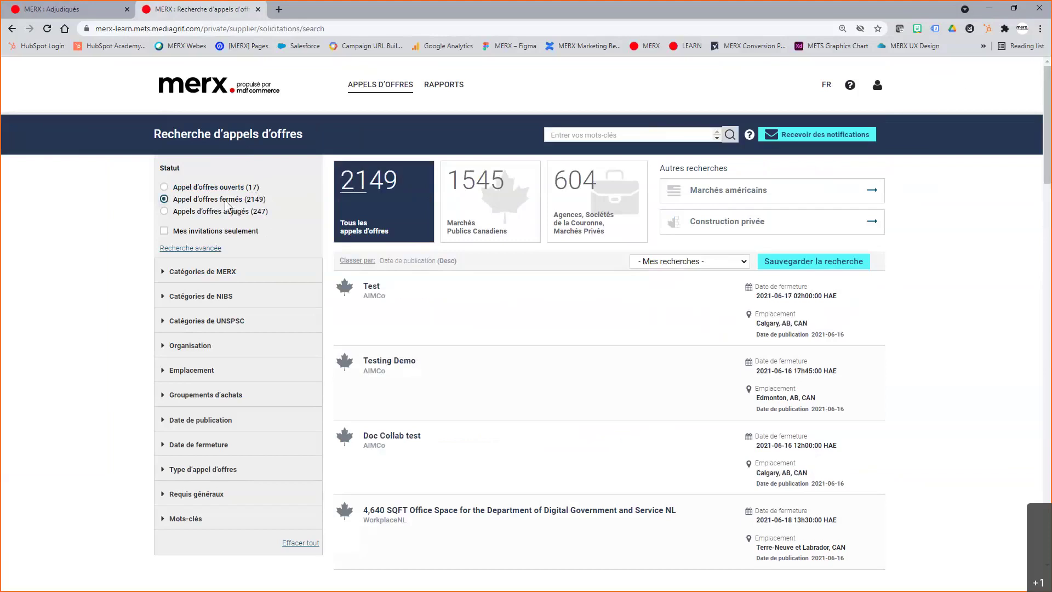
pyautogui.moveTo(203, 217); pyautogui.dragTo(236, 220)
pyautogui.click(198, 232)
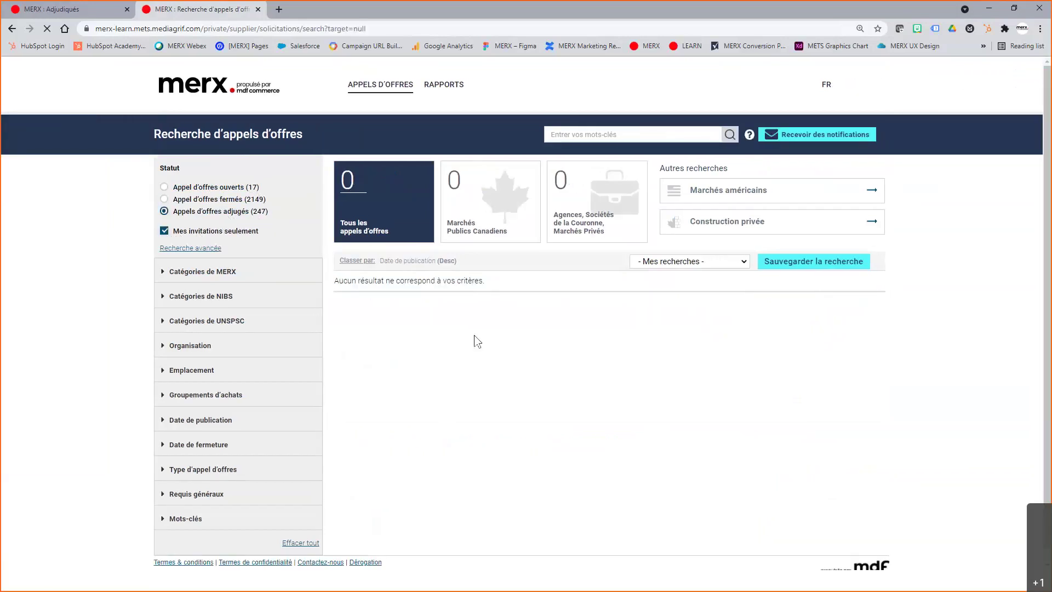
# Step: Set the filters back to open tenders without the invitations-only restriction, and expand the "Organisation" filter
pyautogui.click(164, 188)
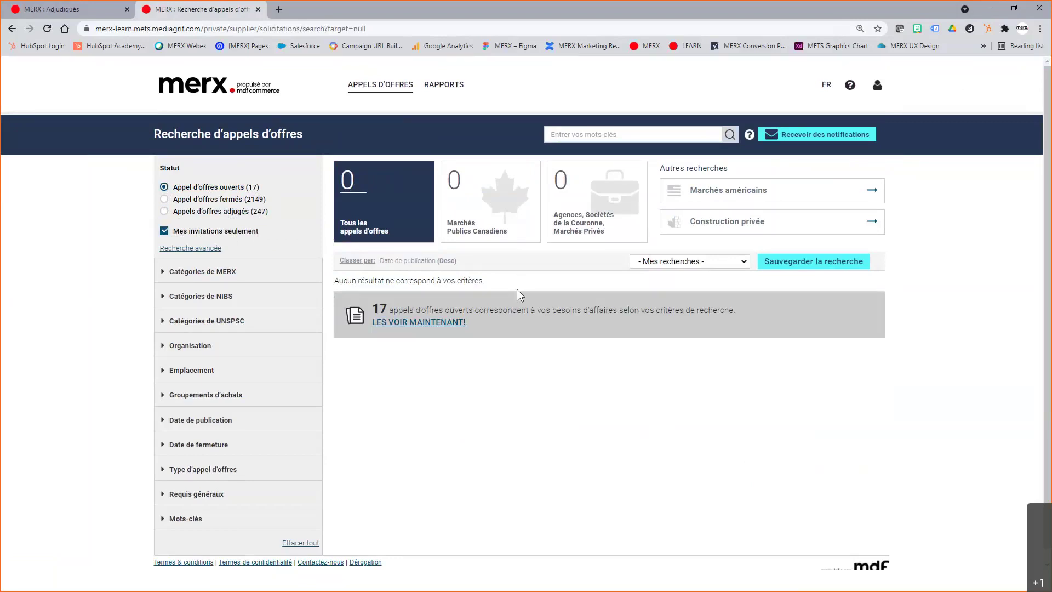
pyautogui.click(163, 350)
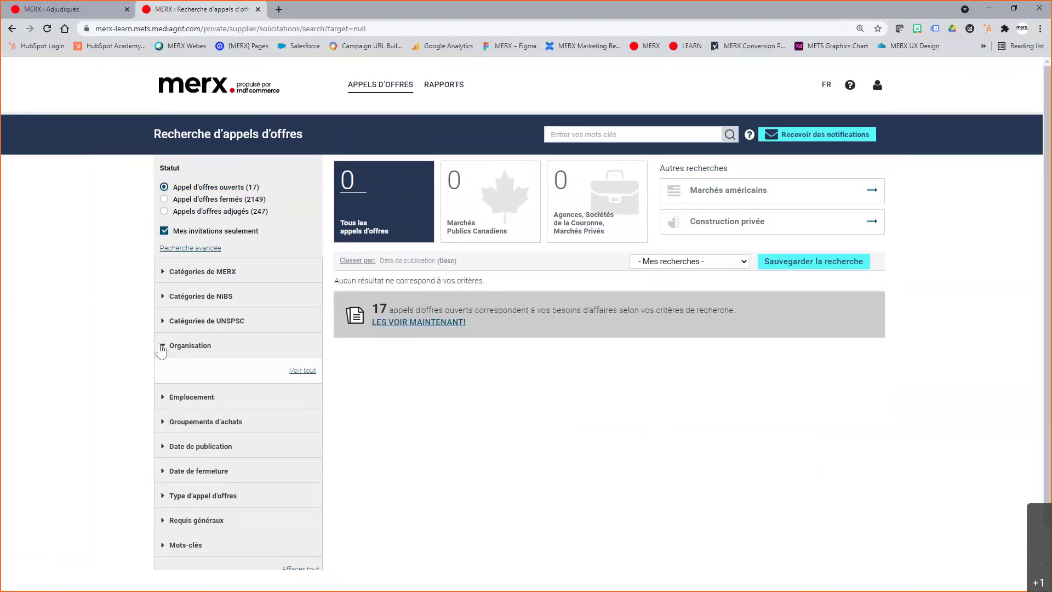
pyautogui.click(302, 370)
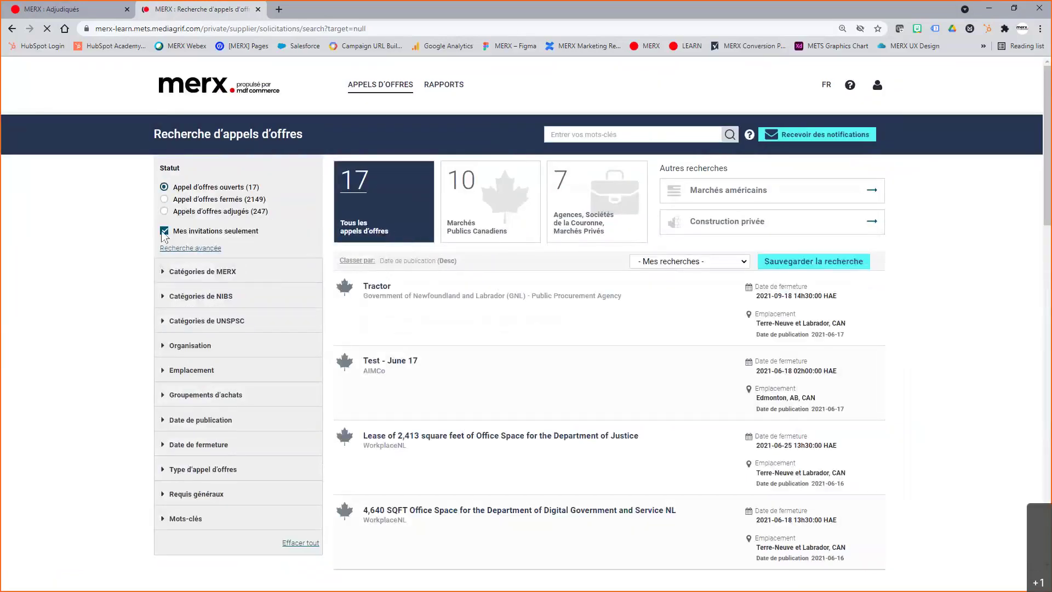
pyautogui.click(164, 231)
pyautogui.click(169, 346)
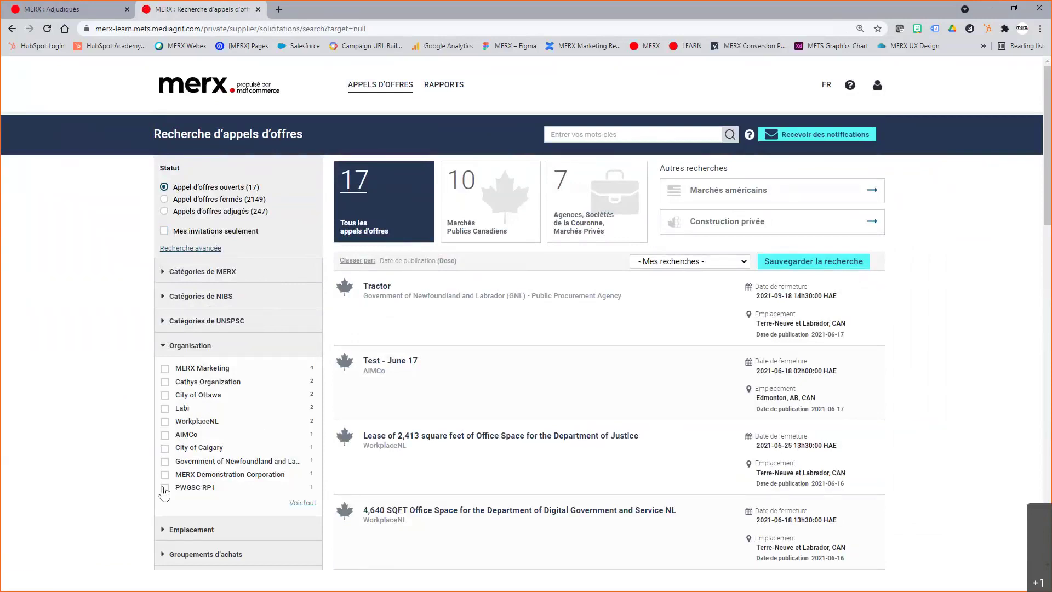
# Step: Filter the open tenders to the Government of Newfoundland and Labrador organisation and name a new saved search "Terre-Neuve"
pyautogui.click(273, 466)
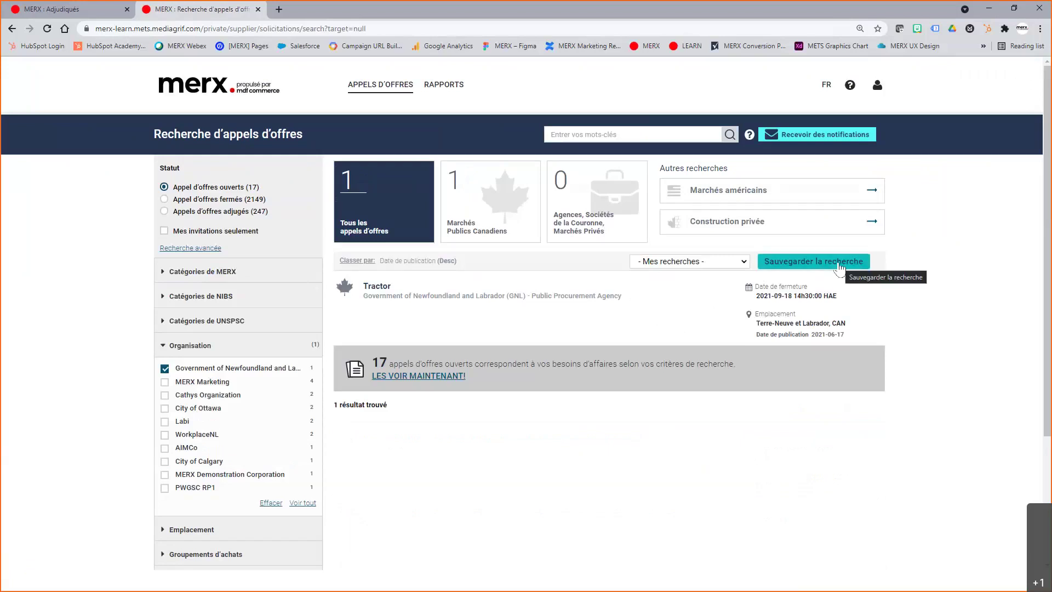
pyautogui.click(832, 260)
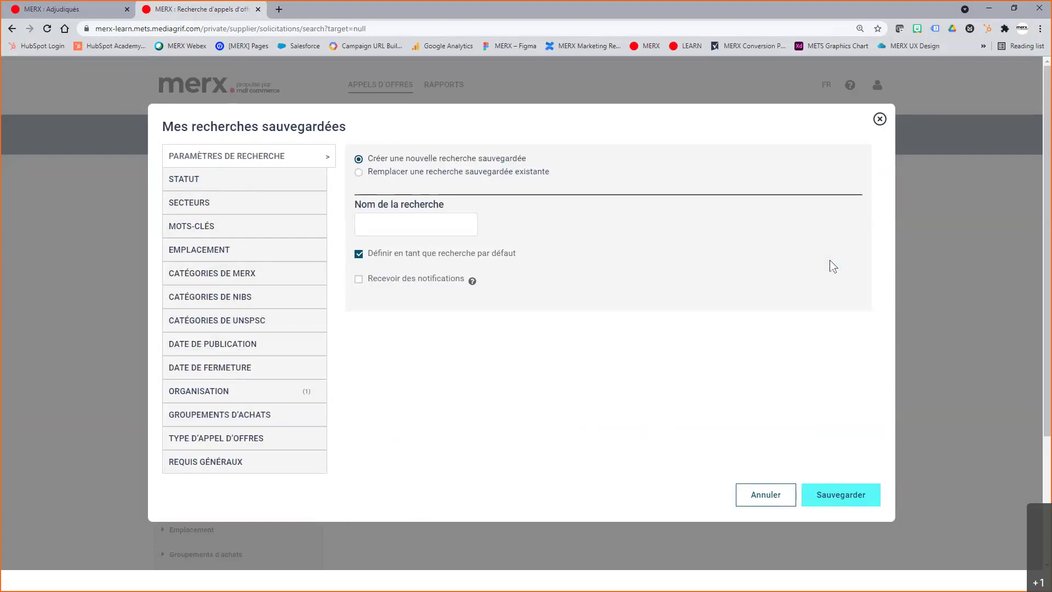
pyautogui.moveTo(386, 160); pyautogui.dragTo(509, 163)
pyautogui.click(406, 222)
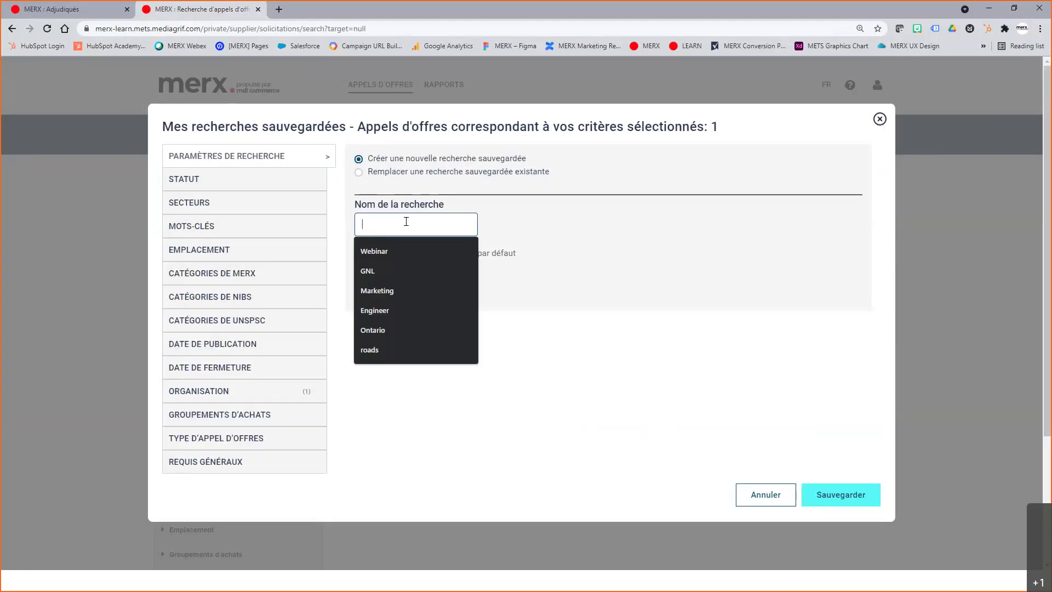
pyautogui.write('Terre')
pyautogui.press('Down')
pyautogui.press('Return')
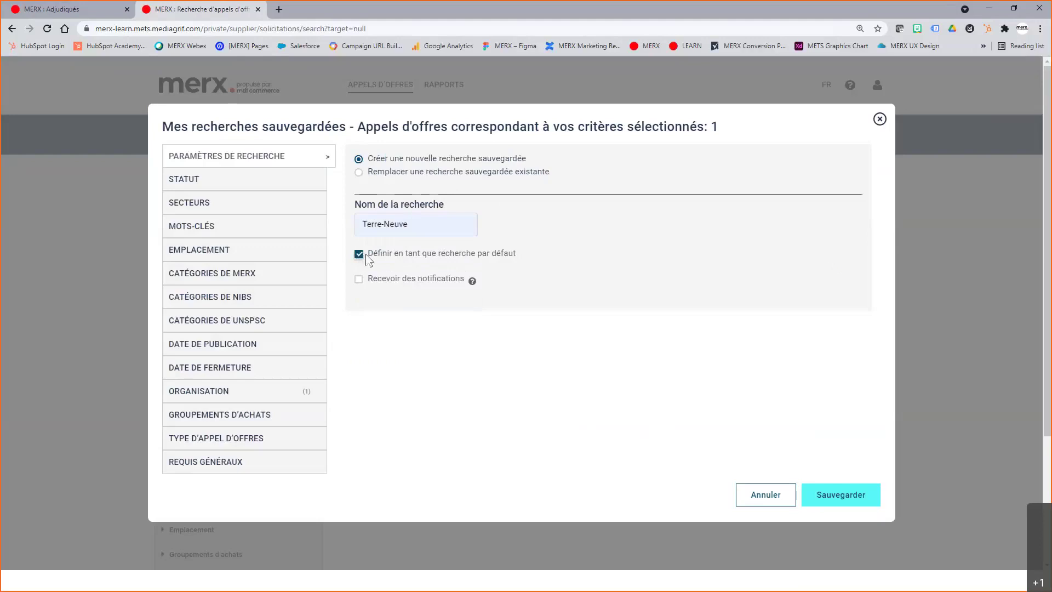
# Step: Clear "Définir en tant que recherche par défaut" for the new search, and switch "Recevoir des notifications" on and back off
pyautogui.moveTo(367, 255); pyautogui.dragTo(515, 261)
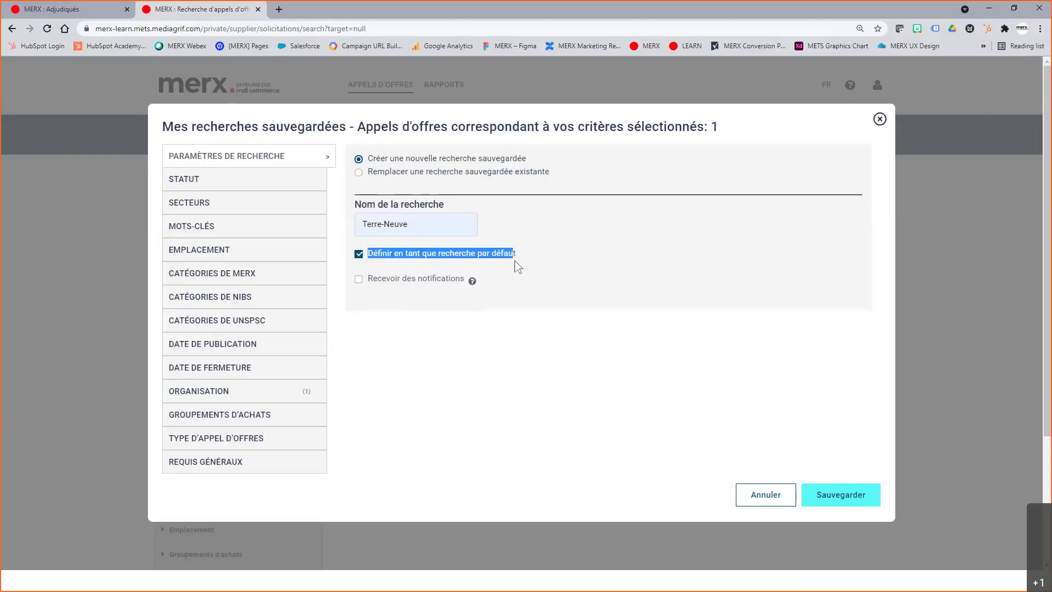
pyautogui.click(359, 256)
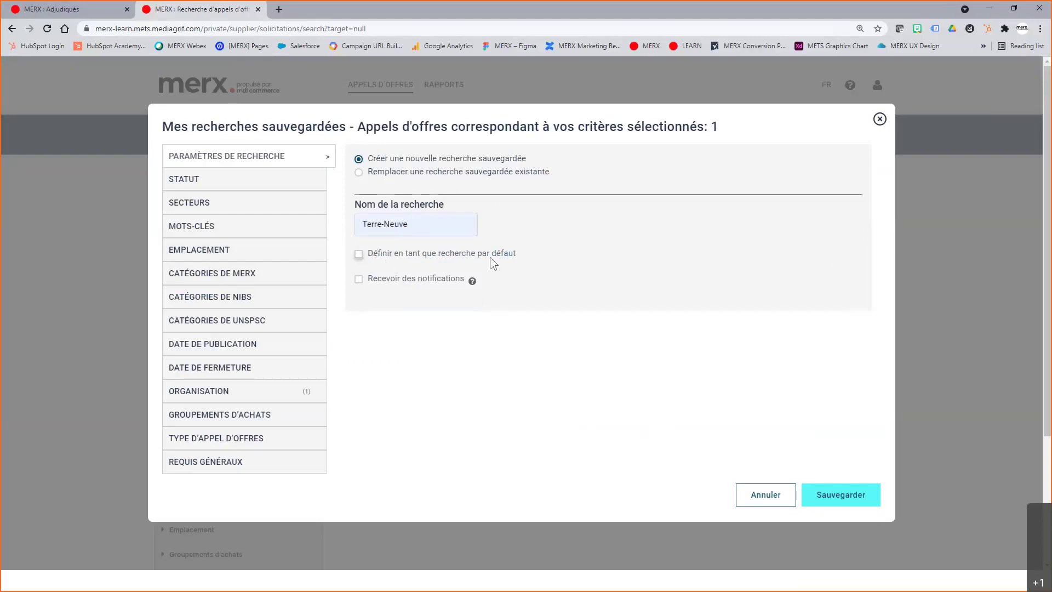
pyautogui.moveTo(473, 282)
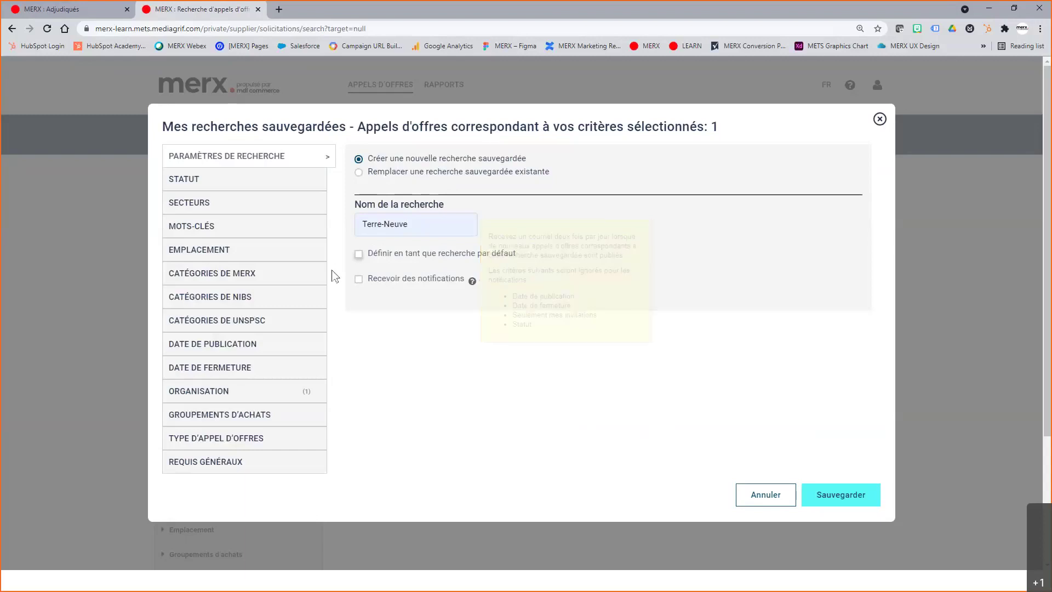
pyautogui.click(362, 282)
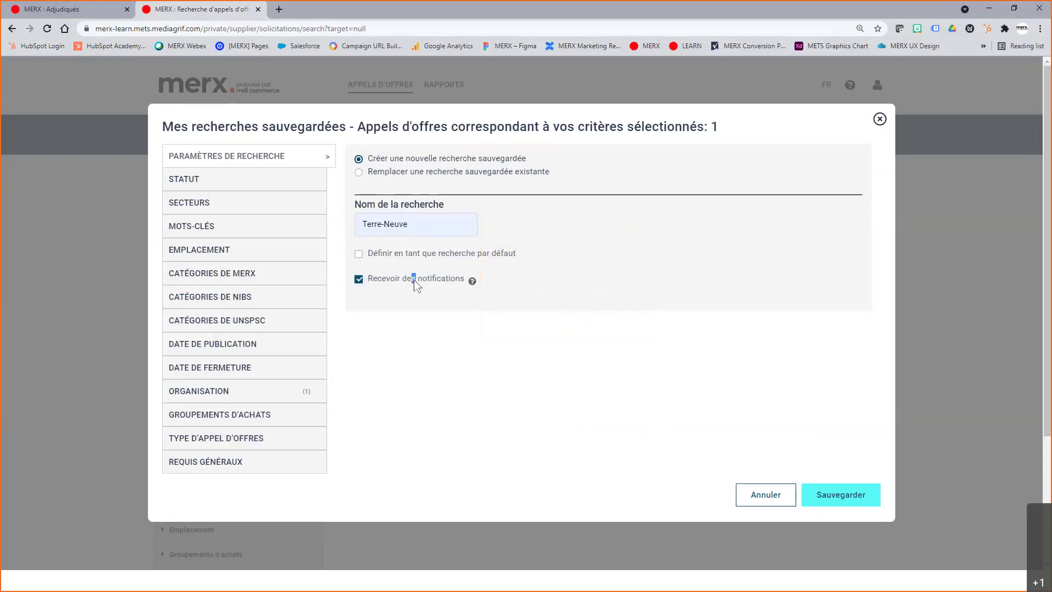
pyautogui.moveTo(414, 282); pyautogui.dragTo(450, 285)
pyautogui.click(451, 284)
# Step: Review the UNSPSC category and tender type criteria of the new search, and save the search
pyautogui.click(209, 324)
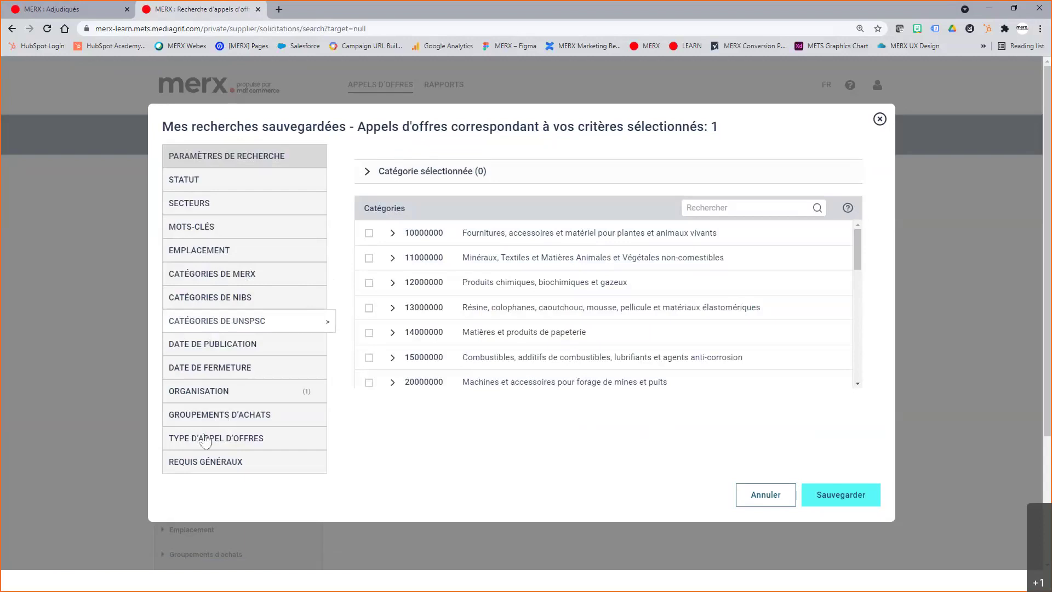
pyautogui.click(224, 444)
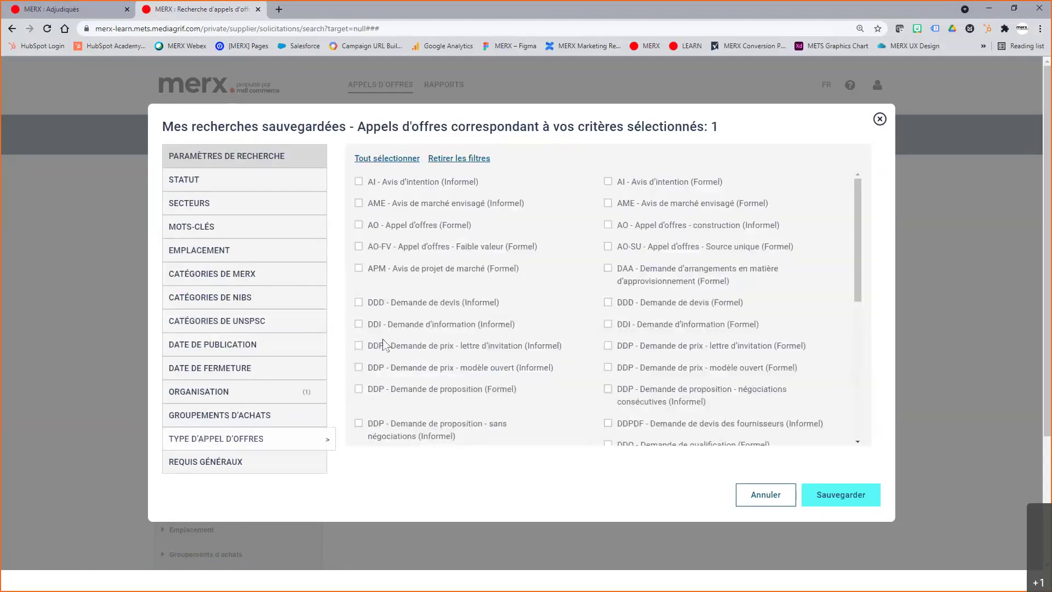
pyautogui.click(242, 160)
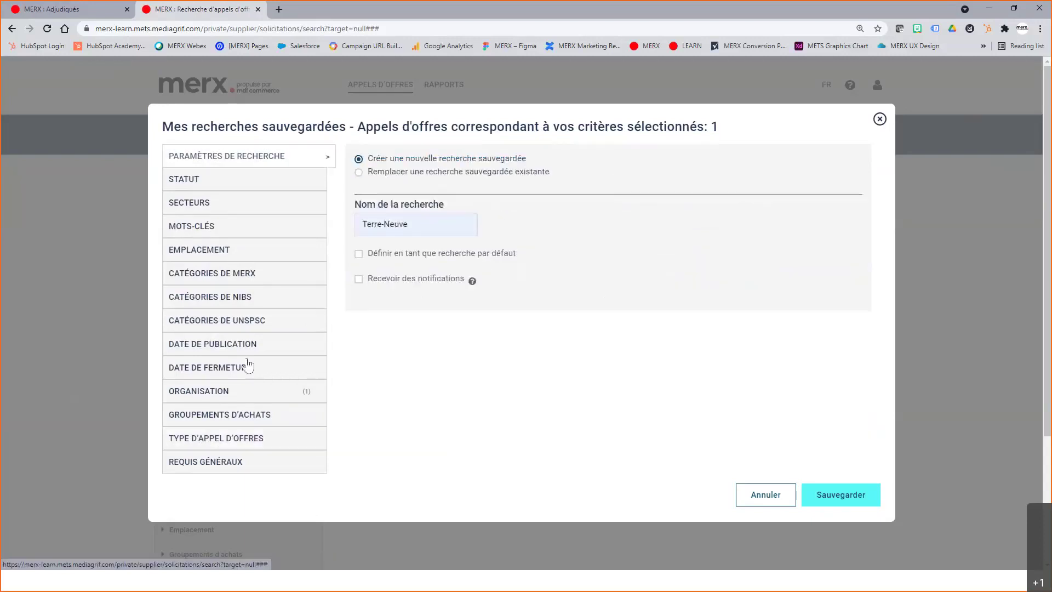
pyautogui.click(836, 500)
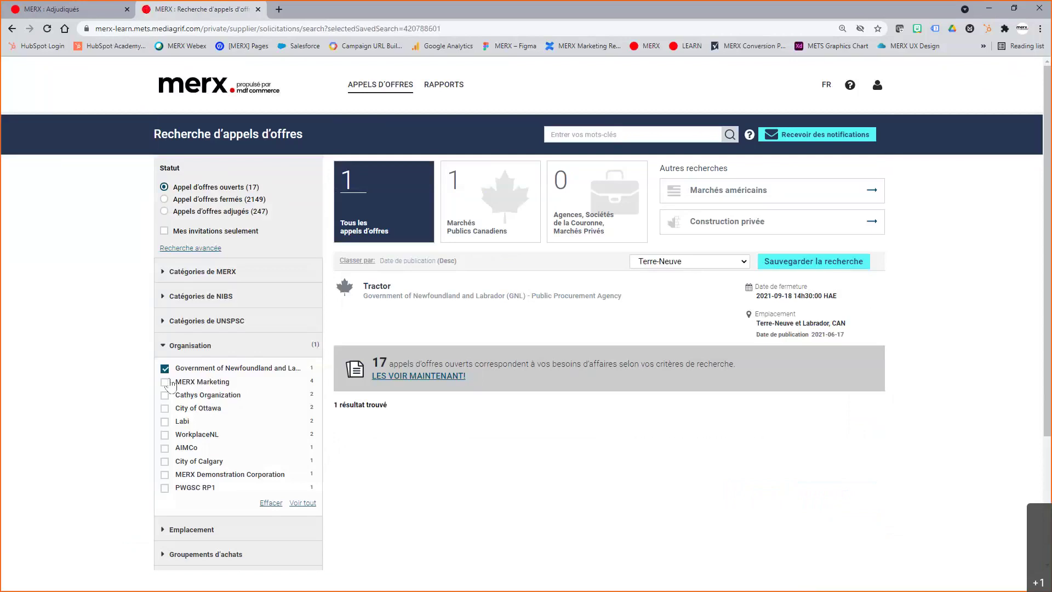
# Step: Reset the results to all open tenders and check the list of available saved searches
pyautogui.click(164, 185)
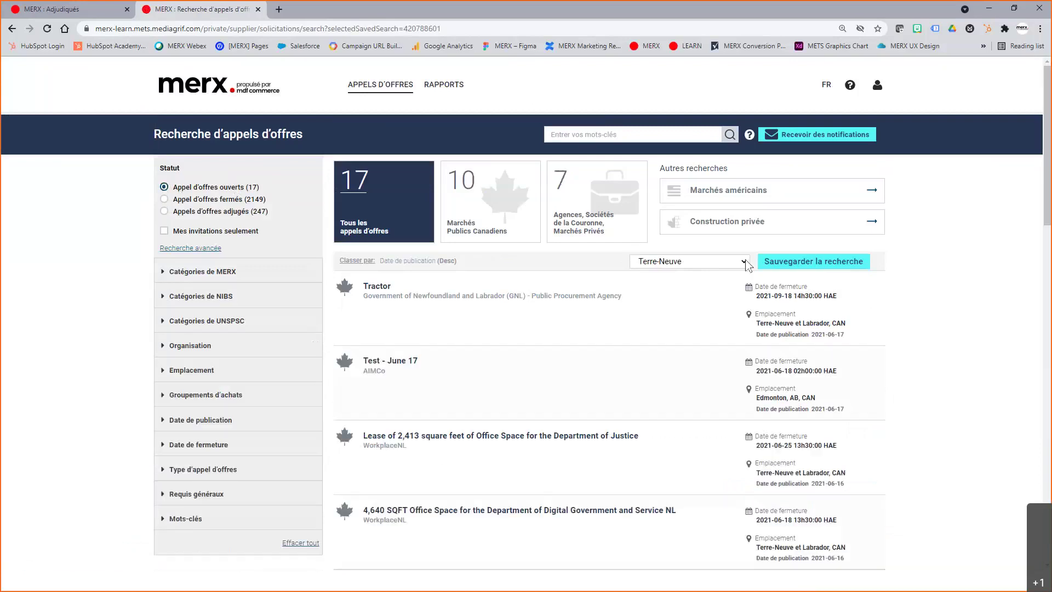
pyautogui.click(746, 263)
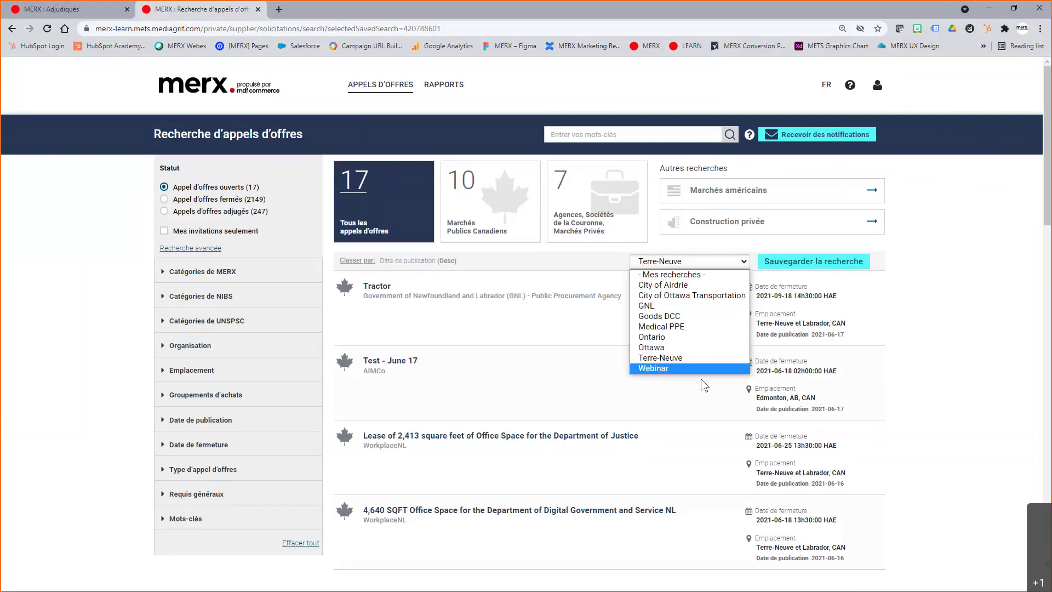
pyautogui.press('Escape')
# Step: On the saved searches page, turn on notifications for the Ontario, Ottawa and Terre-Neuve searches
pyautogui.moveTo(380, 88)
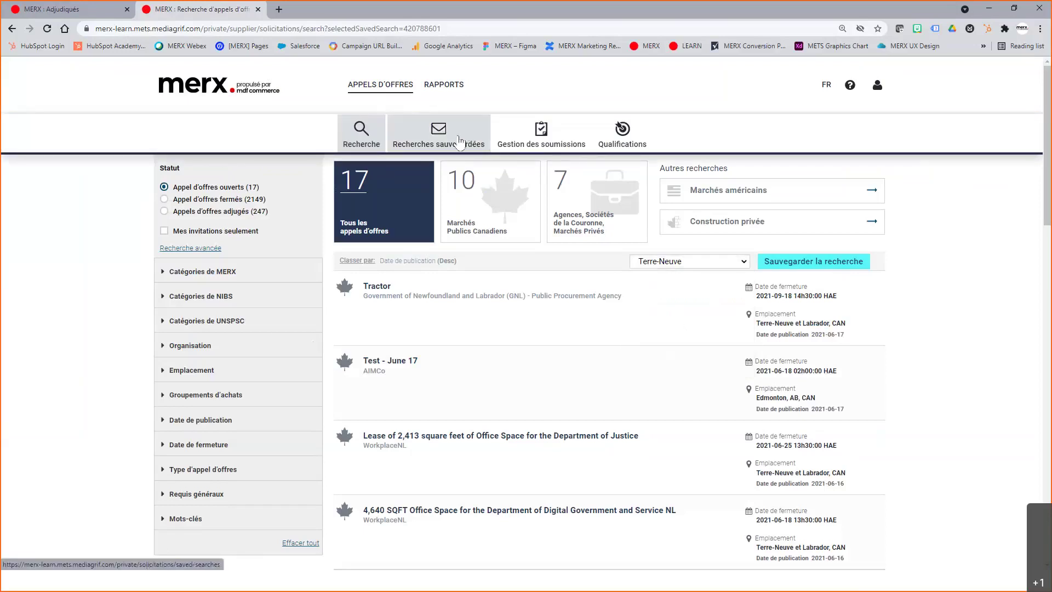
pyautogui.click(449, 142)
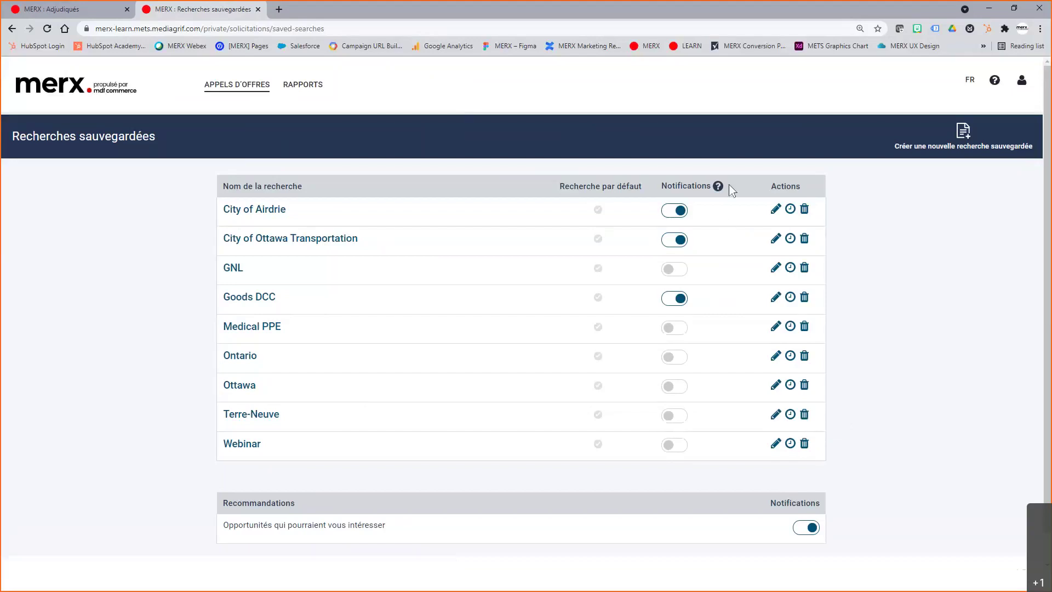
pyautogui.moveTo(719, 190)
pyautogui.click(681, 359)
pyautogui.click(680, 389)
pyautogui.click(681, 418)
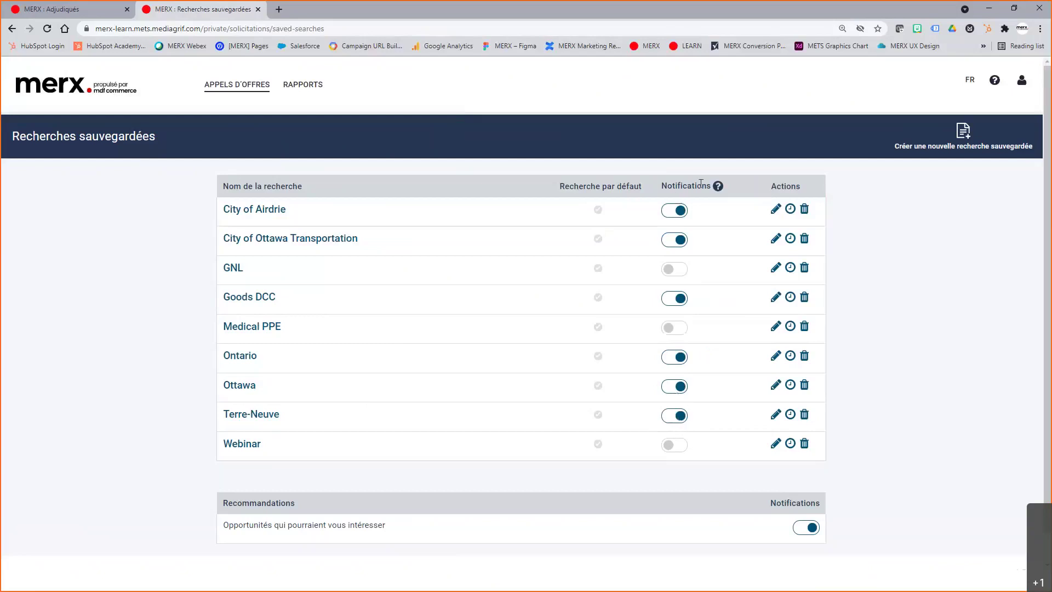
# Step: Examine both revisions in the history of the Webinar saved search, and return to the saved searches list
pyautogui.doubleClick(791, 184)
pyautogui.click(790, 444)
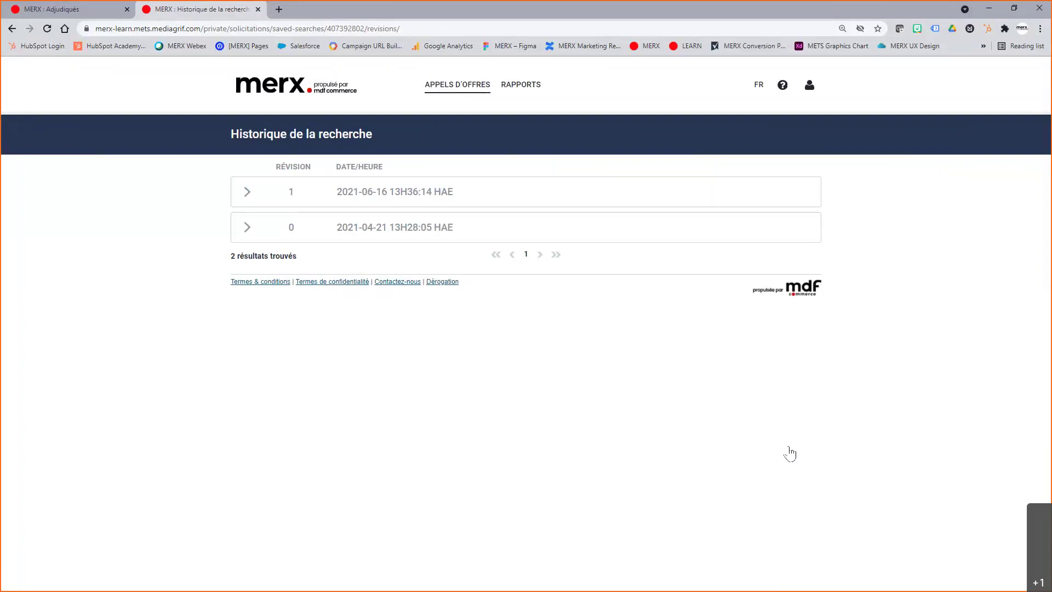
pyautogui.click(247, 192)
pyautogui.click(243, 503)
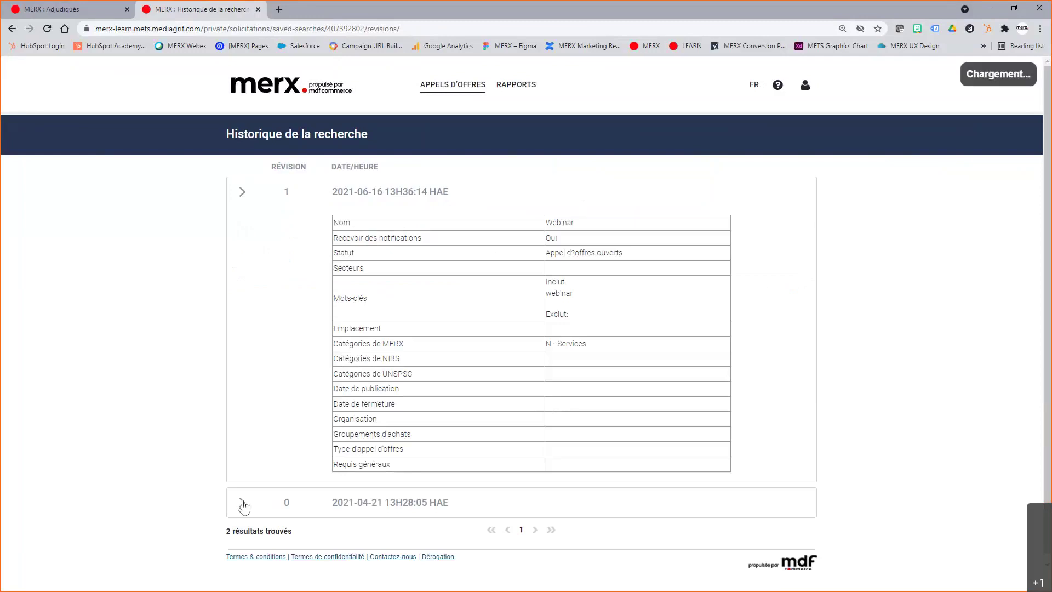
pyautogui.scroll(-5, 575, 332)
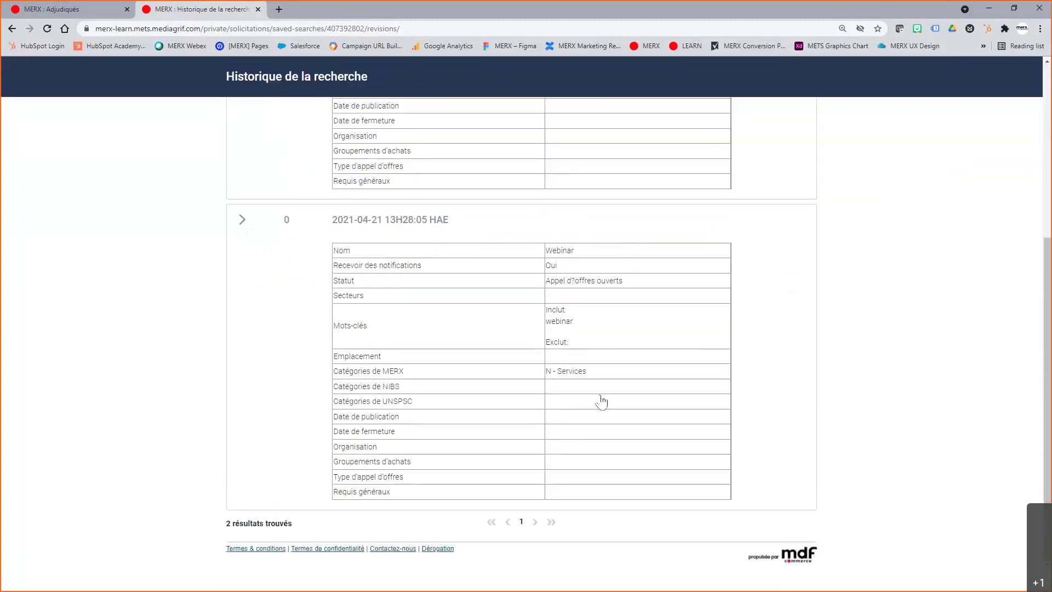
pyautogui.scroll(5, 603, 255)
pyautogui.click(12, 31)
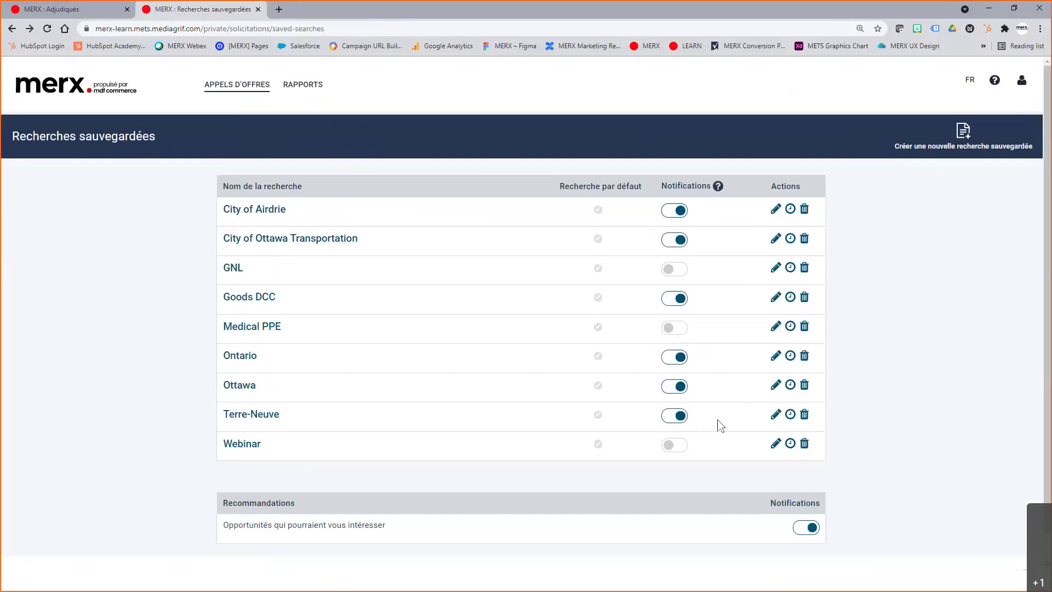
# Step: Examine the "Recommandations" section and the account options, and switch the recommendation notifications off and back on
pyautogui.scroll(-1, 720, 426)
pyautogui.doubleClick(259, 471)
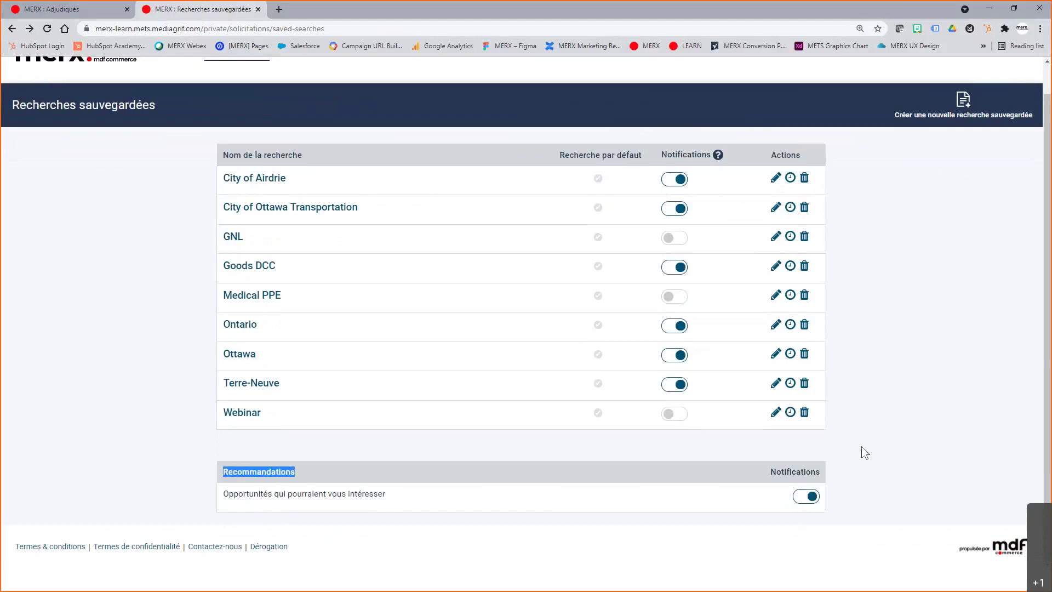
pyautogui.scroll(1, 864, 453)
pyautogui.click(1021, 80)
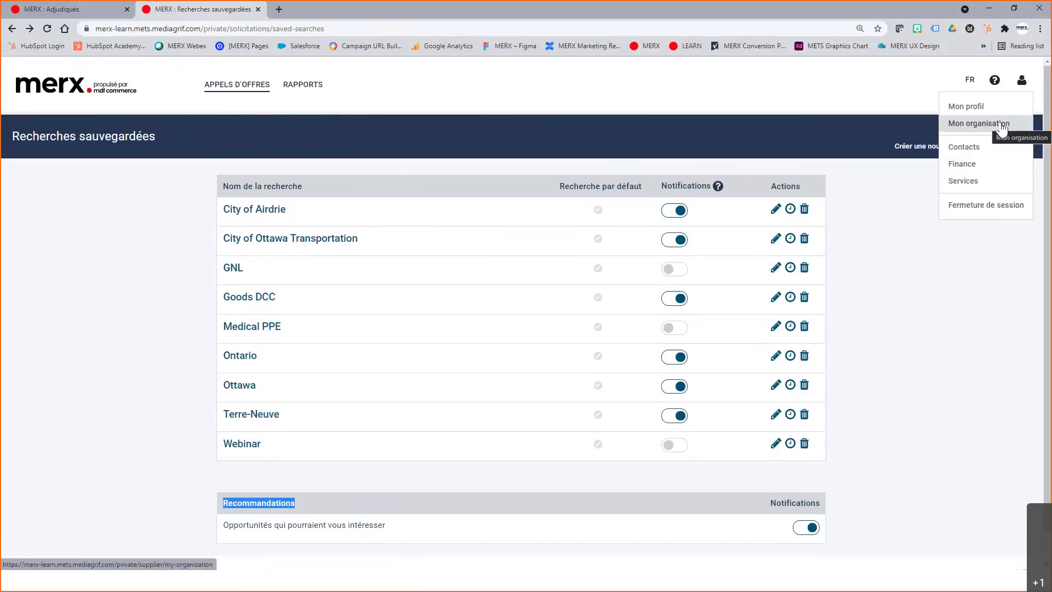
pyautogui.click(888, 460)
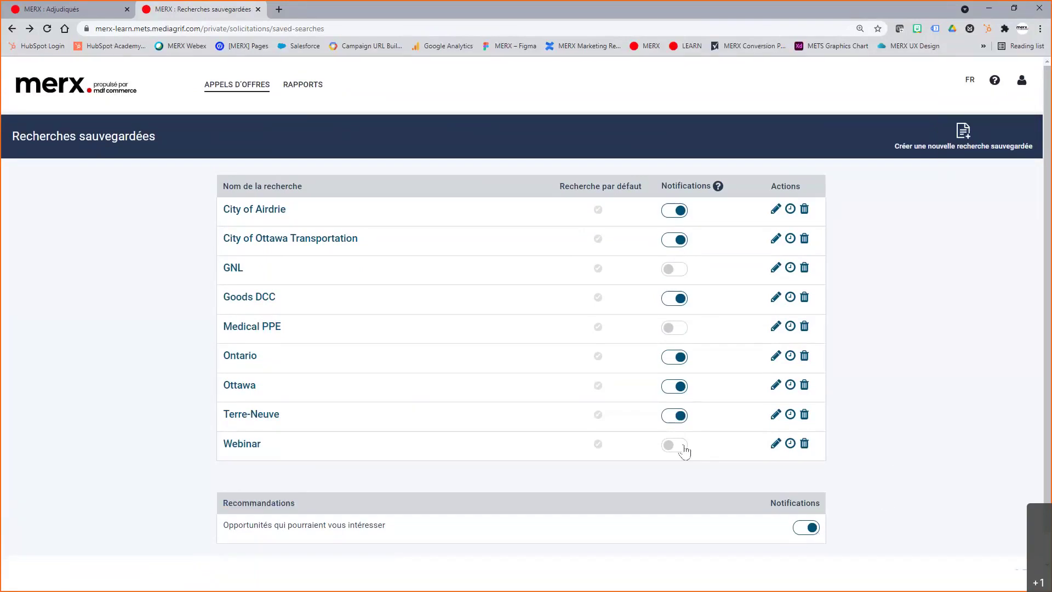
pyautogui.click(805, 527)
pyautogui.click(808, 529)
# Step: Return to the tender search page and search for the keyword "webinar"
pyautogui.click(225, 88)
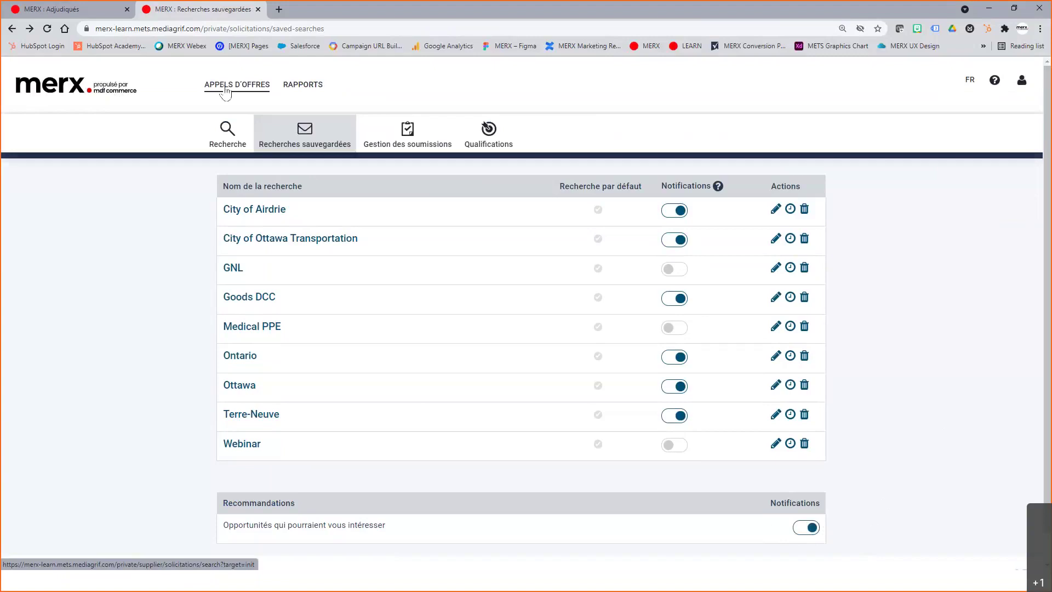
pyautogui.click(230, 135)
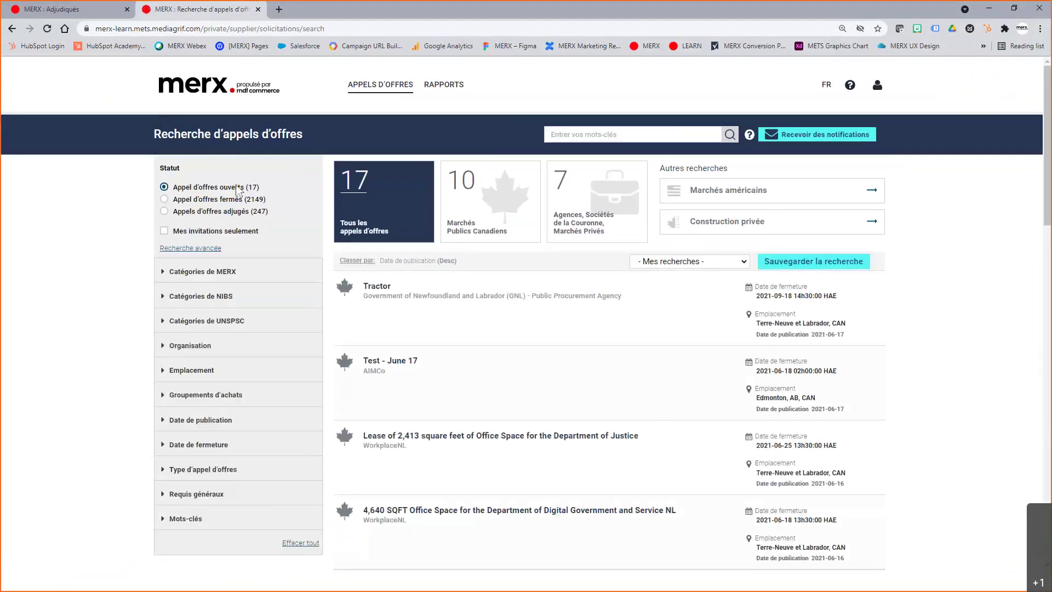
pyautogui.click(647, 136)
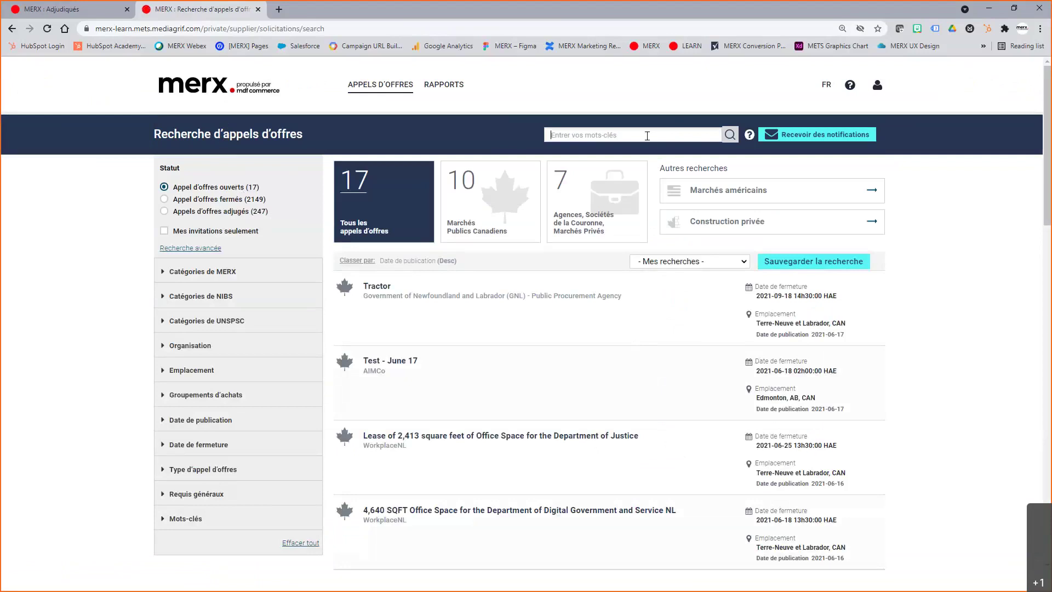
pyautogui.write('webinar')
pyautogui.press('Return')
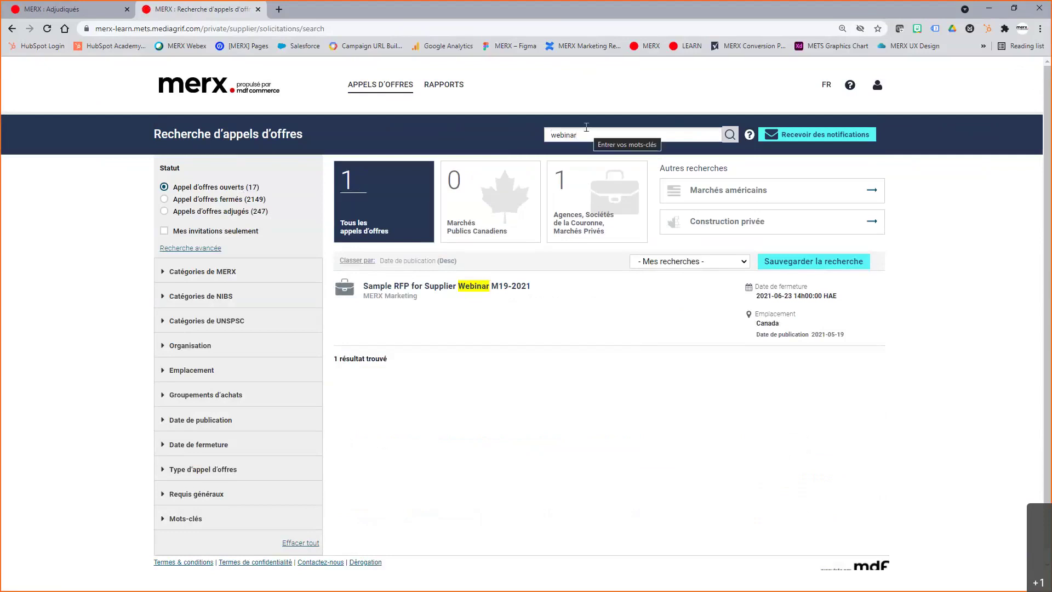
# Step: Search for "webinaire" instead and open the tender "Modèle d'appel d'offres pour le webinaire des fournisseurs J16-17-2021"
pyautogui.press('BackSpace')
pyautogui.press('BackSpace')
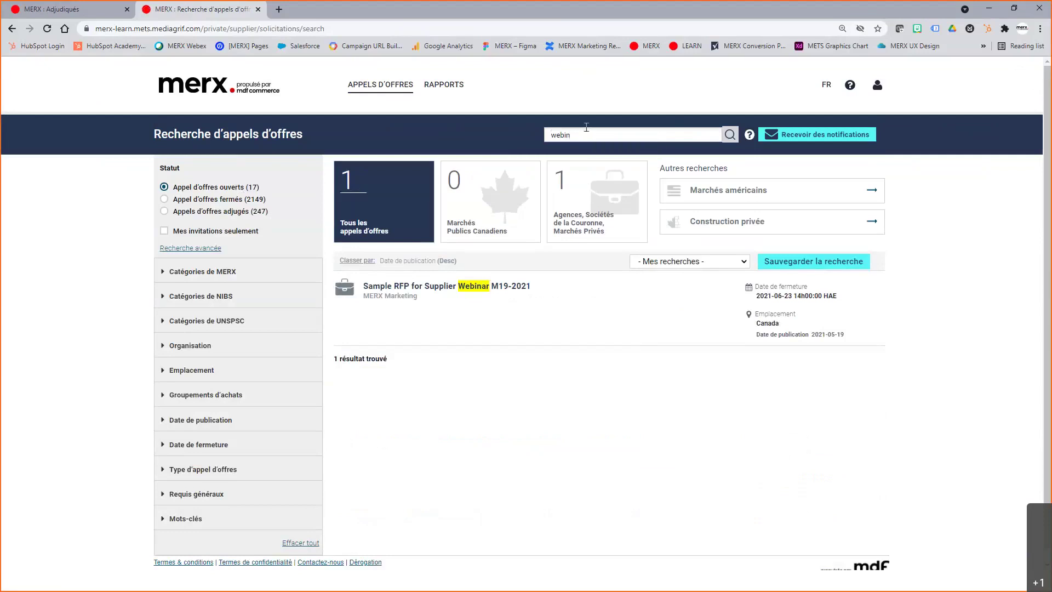
pyautogui.hotkey('ctrl', 'a')
pyautogui.write('webinair')
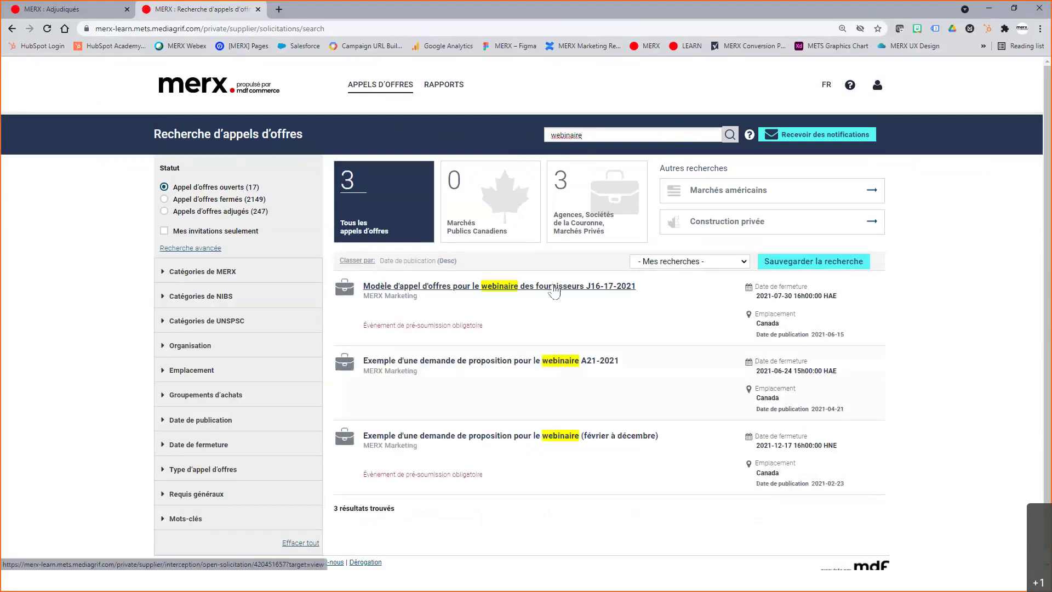
pyautogui.click(527, 293)
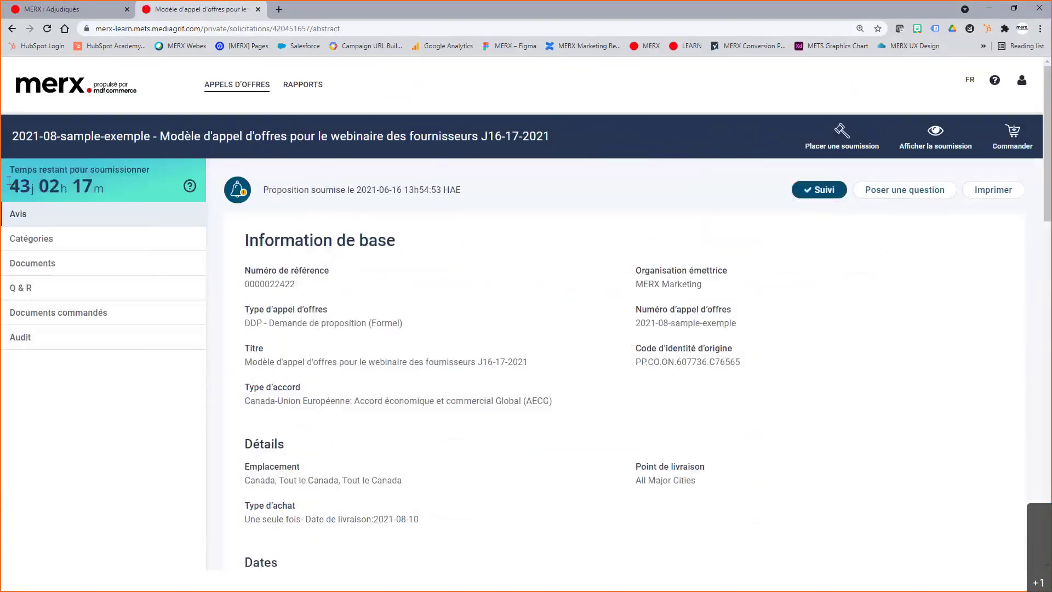
# Step: Examine the remaining bidding time, its clock explanation and the "Information de base" section of the tender notice
pyautogui.moveTo(9, 180); pyautogui.dragTo(207, 194)
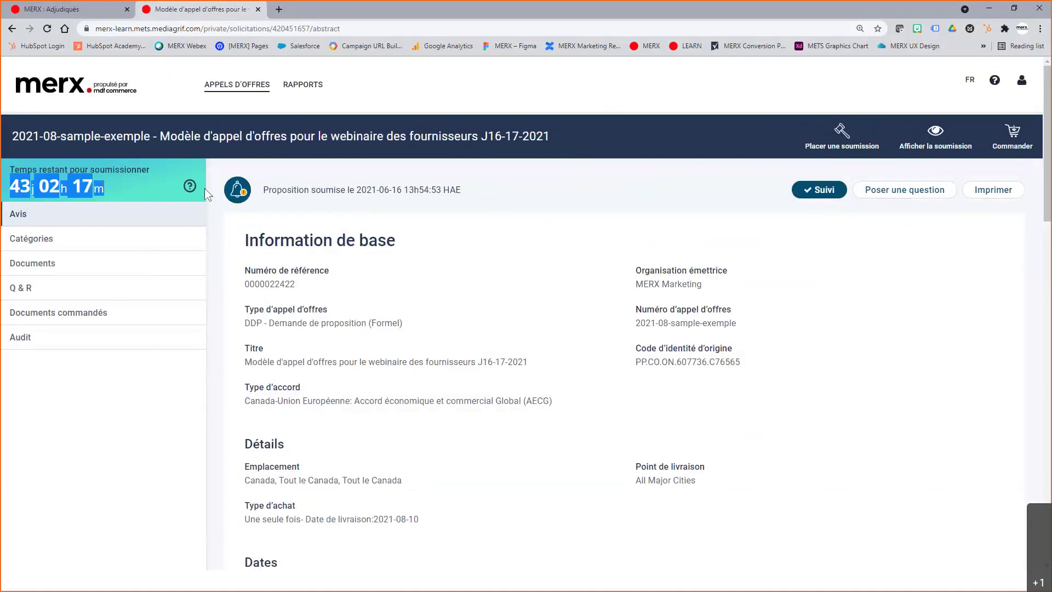
pyautogui.moveTo(194, 186)
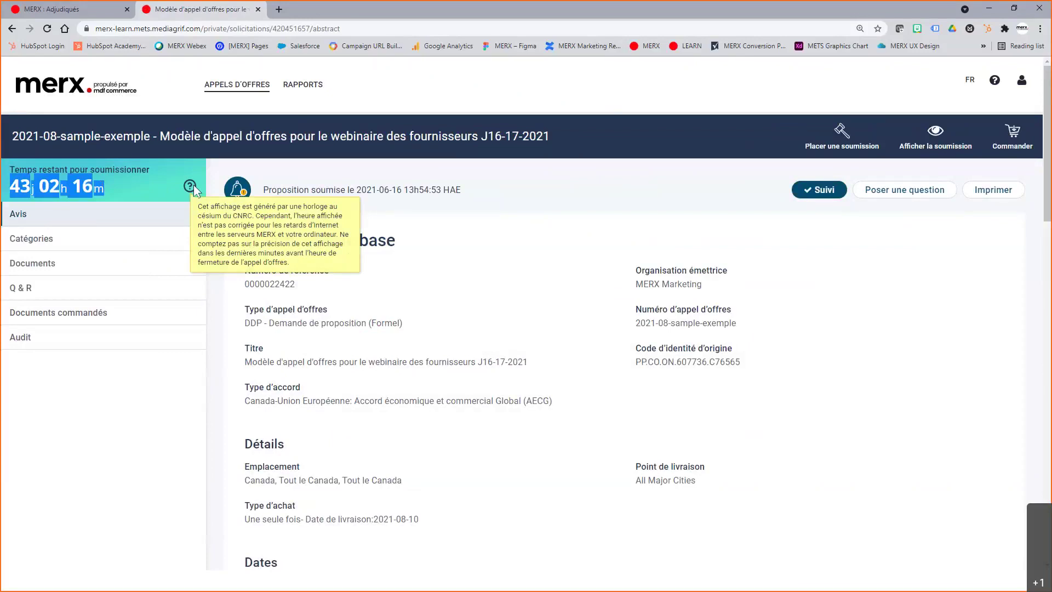
pyautogui.click(184, 218)
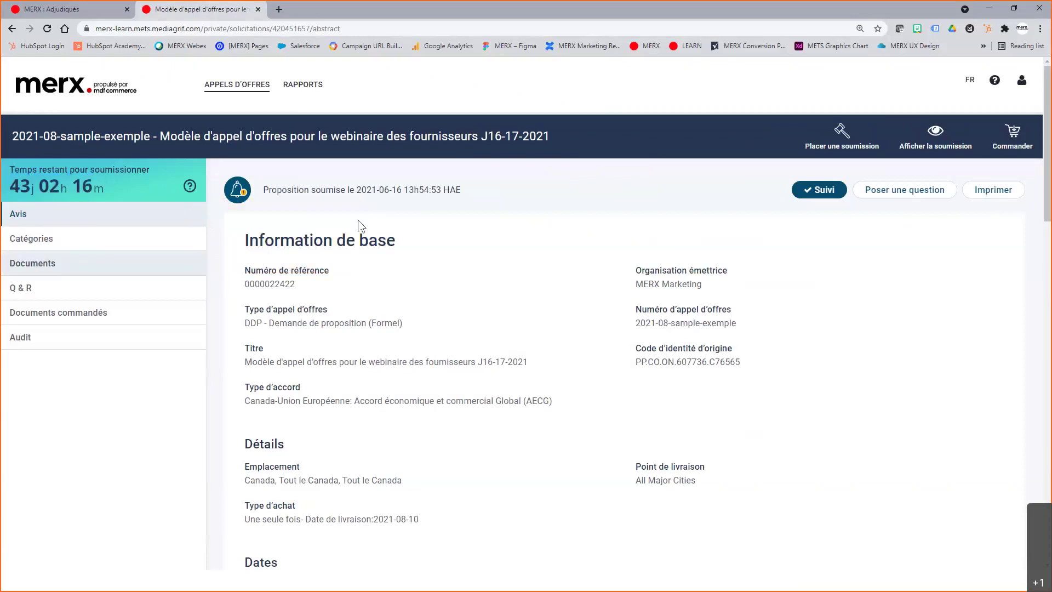
pyautogui.moveTo(246, 235); pyautogui.dragTo(435, 242)
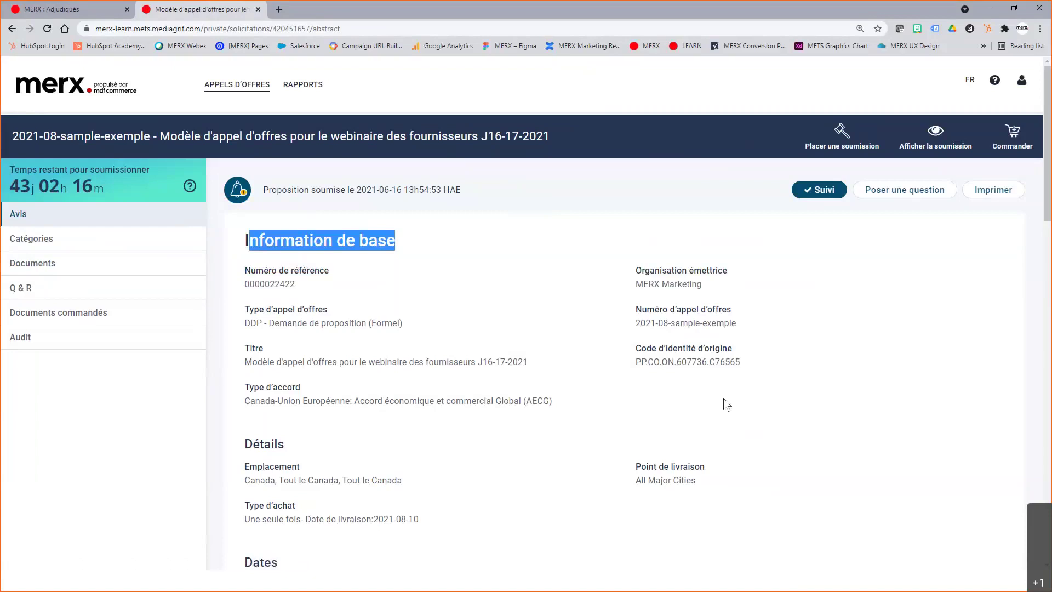
# Step: Examine the tender notice's "Détails", "Dates" and "Information du contact" sections, including the deadline for receiving questions
pyautogui.scroll(-3, 726, 405)
pyautogui.doubleClick(263, 280)
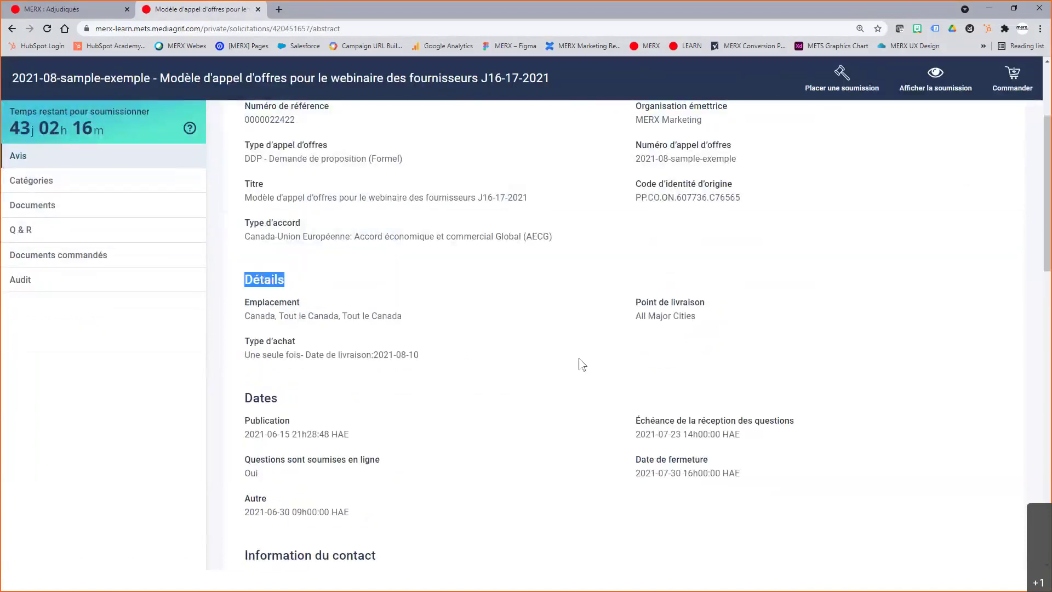
pyautogui.scroll(-3, 584, 363)
pyautogui.doubleClick(256, 233)
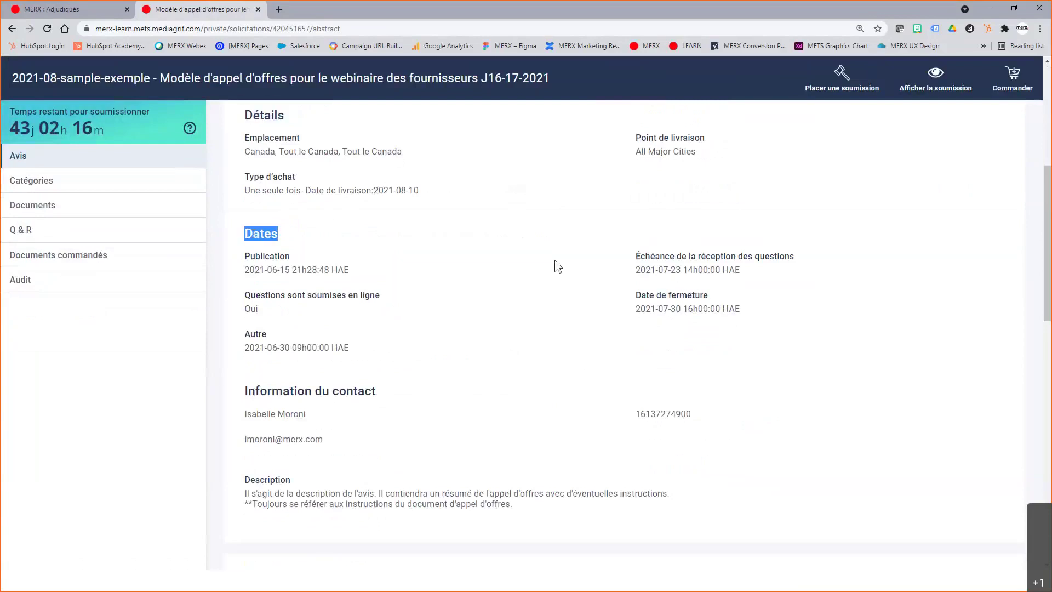
pyautogui.moveTo(635, 254); pyautogui.dragTo(818, 264)
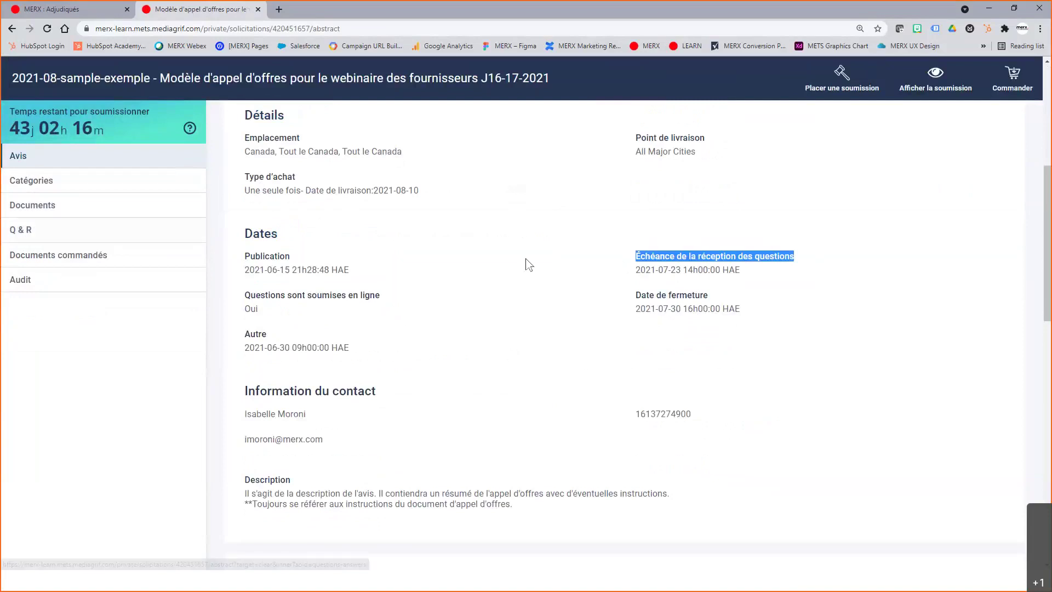
pyautogui.moveTo(388, 397); pyautogui.dragTo(229, 403)
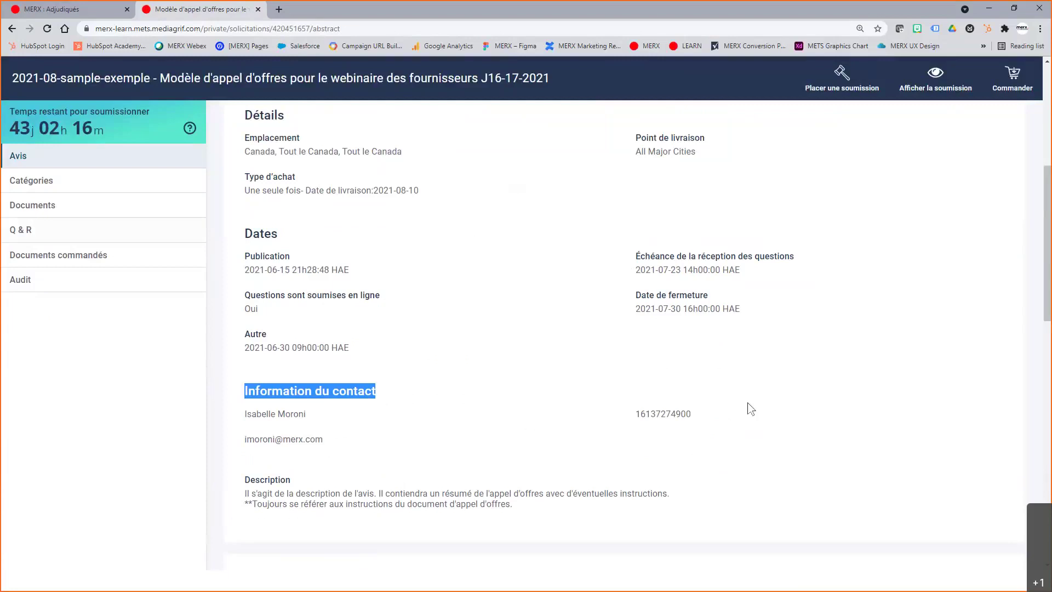
# Step: Examine the buyer requirements, pre-submission events with their event type, and "Processus de soumission" section of the tender notice
pyautogui.scroll(-6, 778, 411)
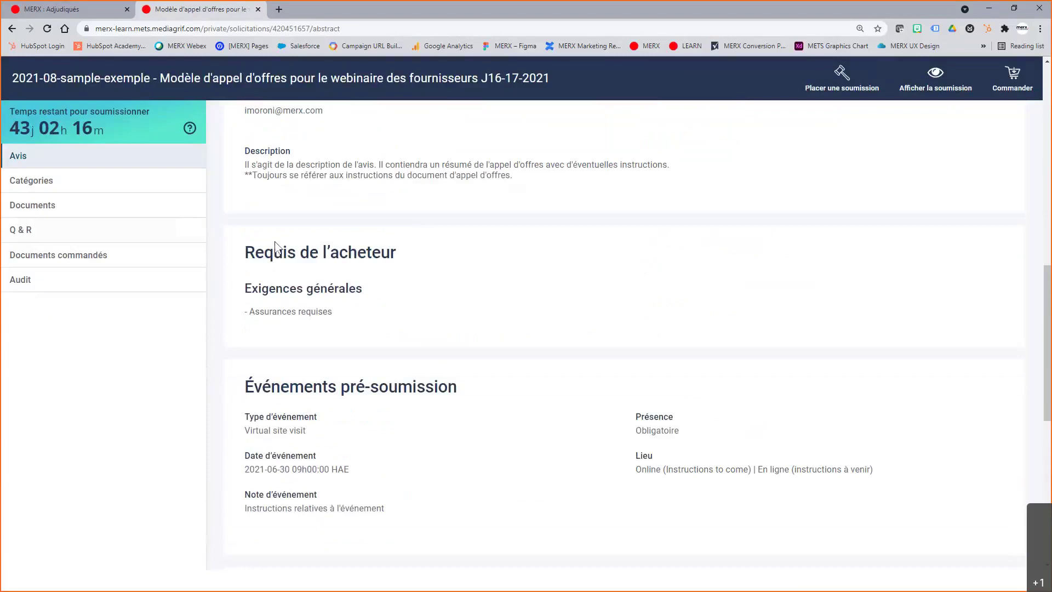
pyautogui.moveTo(244, 253); pyautogui.dragTo(378, 253)
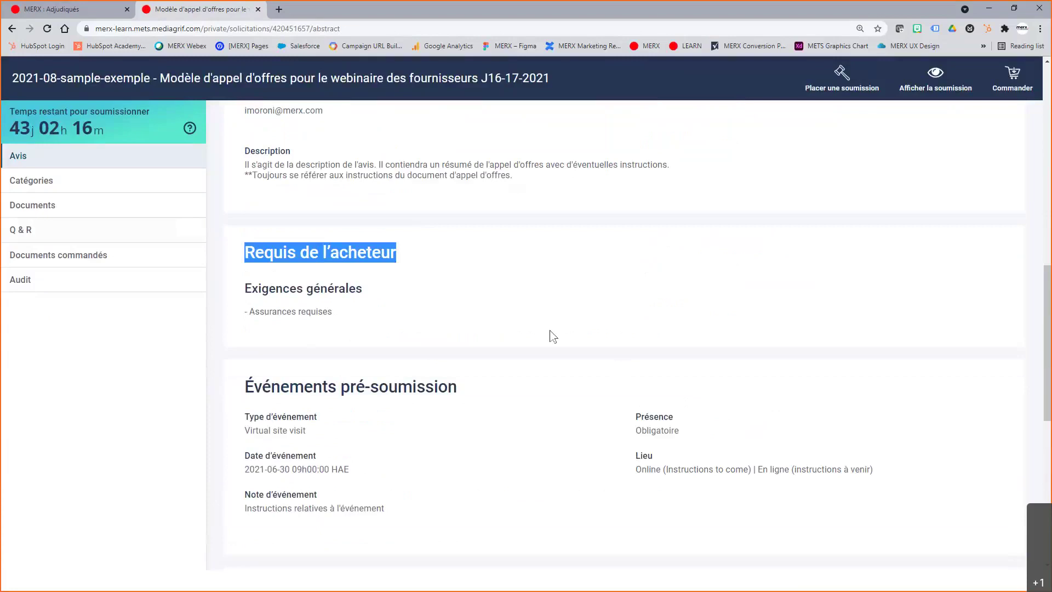
pyautogui.scroll(-3, 293, 241)
pyautogui.moveTo(244, 224); pyautogui.dragTo(465, 228)
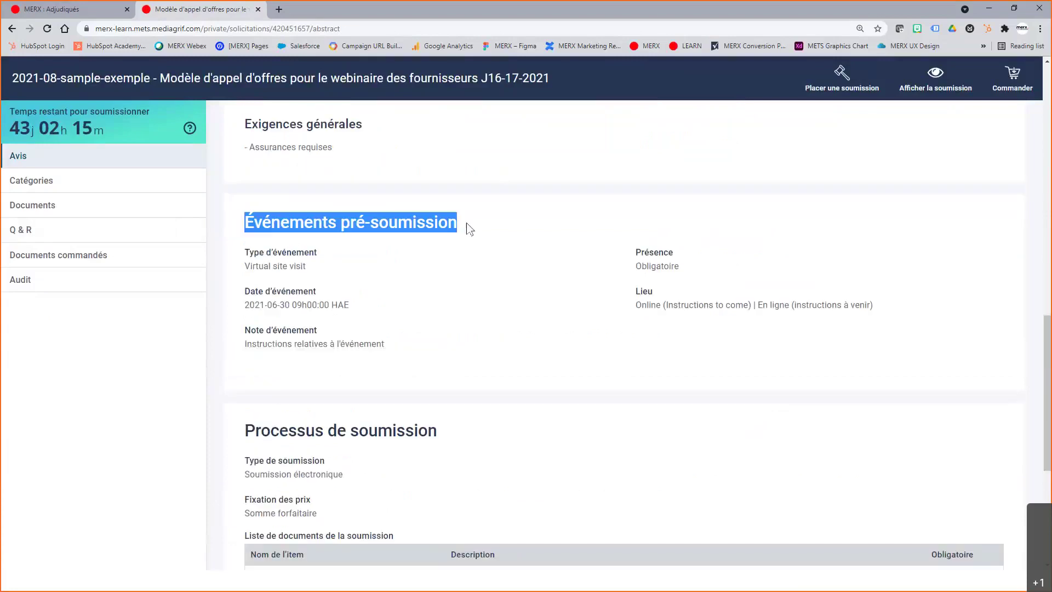
pyautogui.click(329, 270)
pyautogui.moveTo(307, 266); pyautogui.dragTo(245, 267)
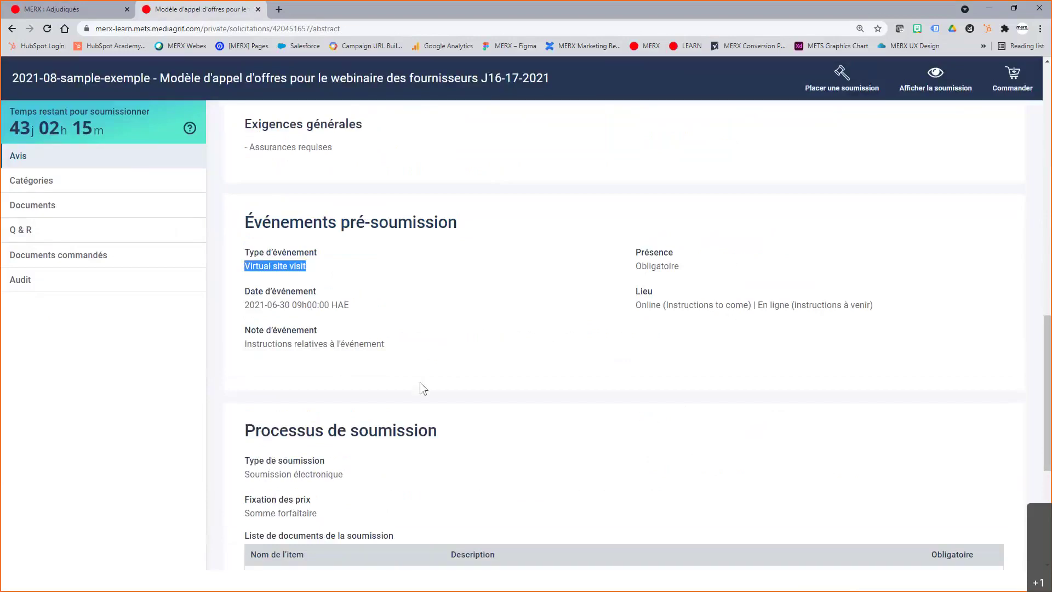
pyautogui.scroll(-3, 504, 351)
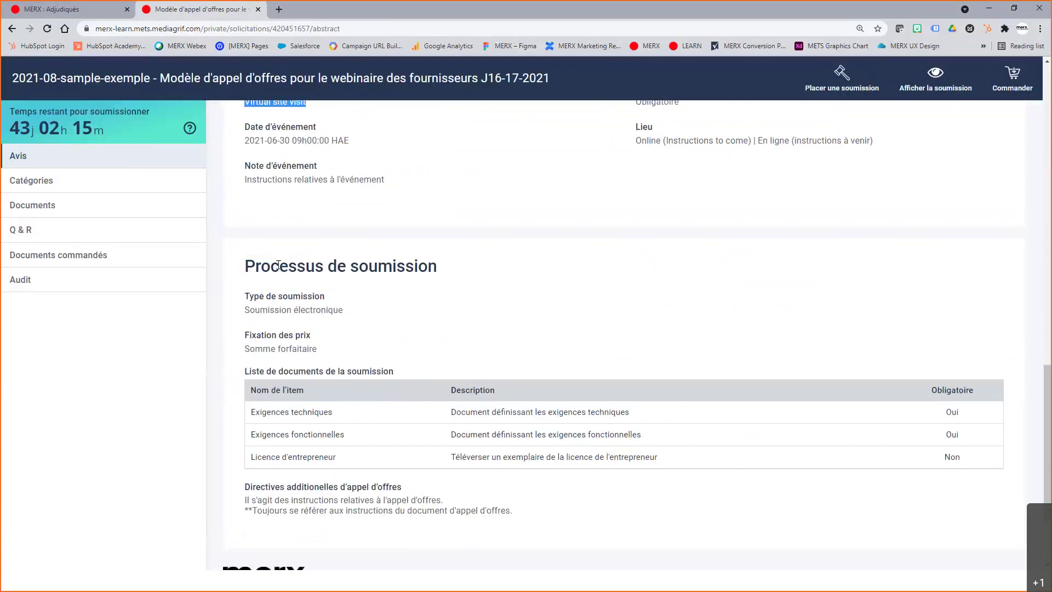
pyautogui.moveTo(246, 266); pyautogui.dragTo(467, 272)
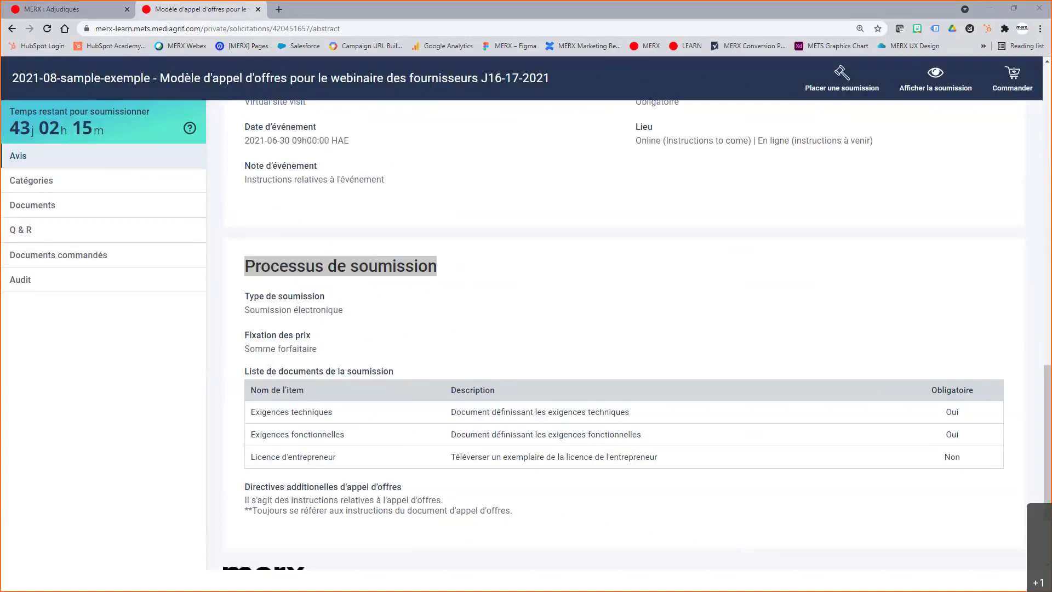
pyautogui.scroll(15, 930, 280)
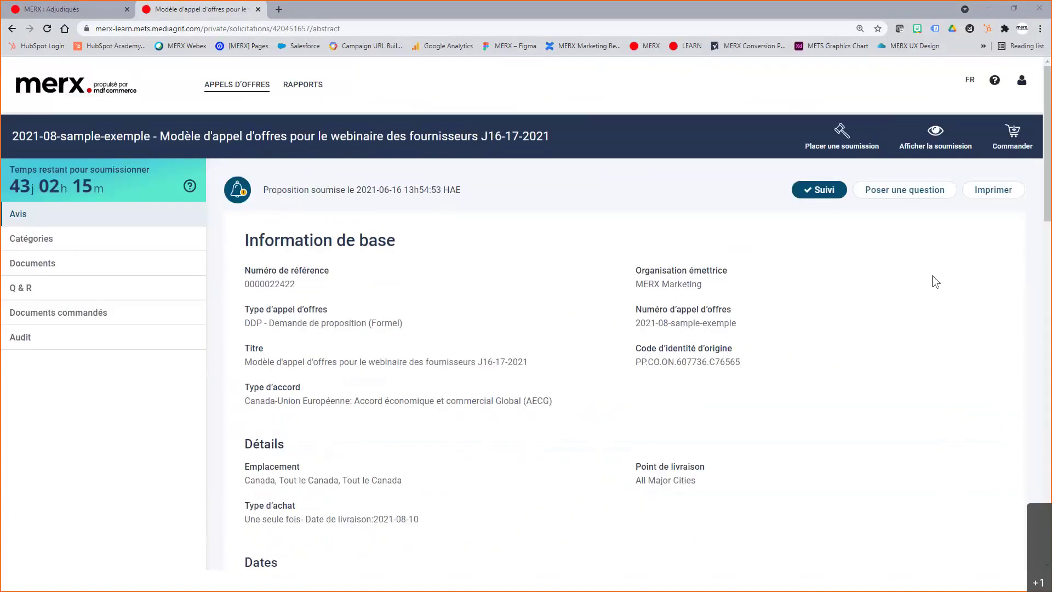
pyautogui.scroll(-6, 772, 325)
# Step: Switch to the public MERX page of awarded tenders, search for "landscaping ontario", and remove the search filter
pyautogui.hotkey('ctrl', 'shift', 'Tab')
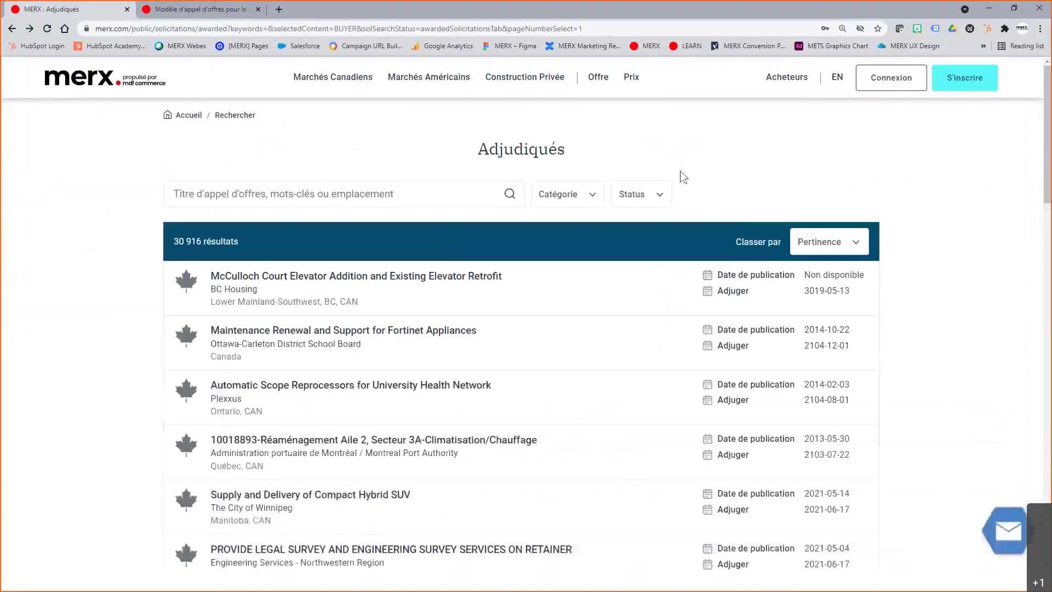
pyautogui.click(274, 194)
pyautogui.click(215, 239)
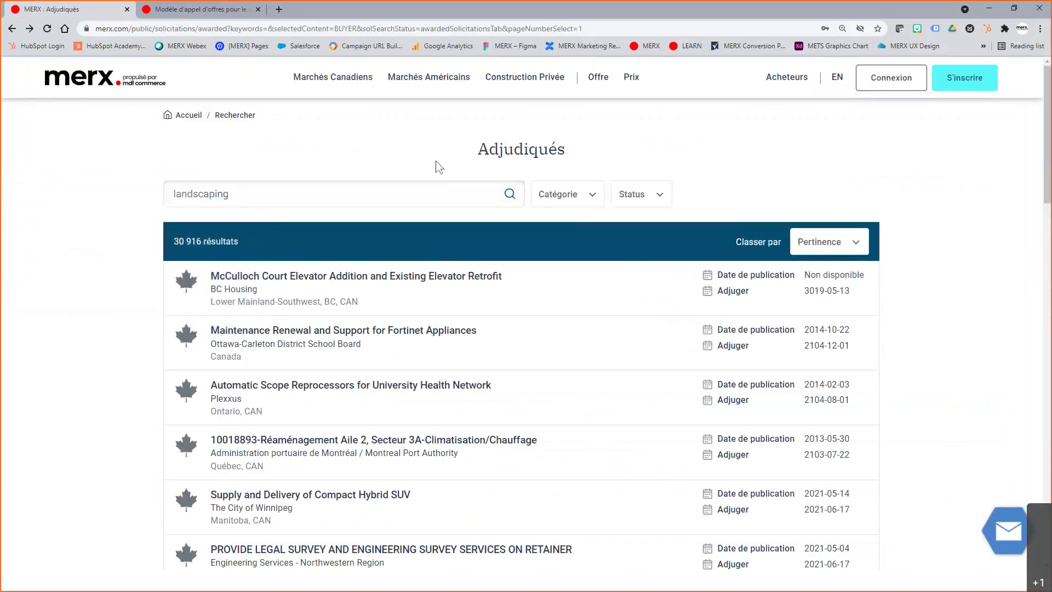
pyautogui.write('ontario')
pyautogui.press('Return')
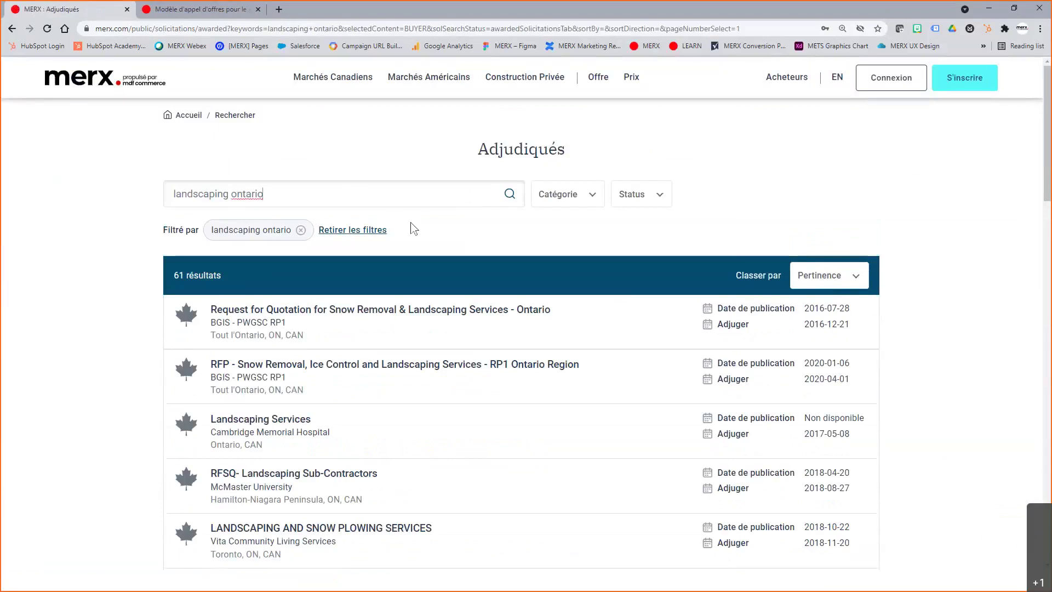
pyautogui.click(364, 232)
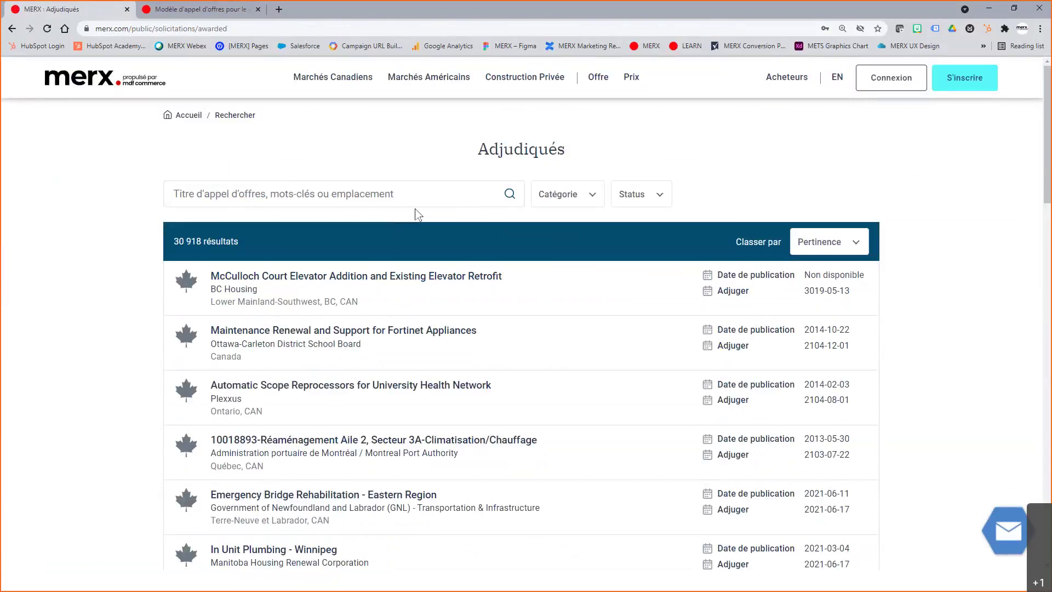
# Step: Log in to the MERX supplier account with the saved credentials and check the keyword search help
pyautogui.click(892, 85)
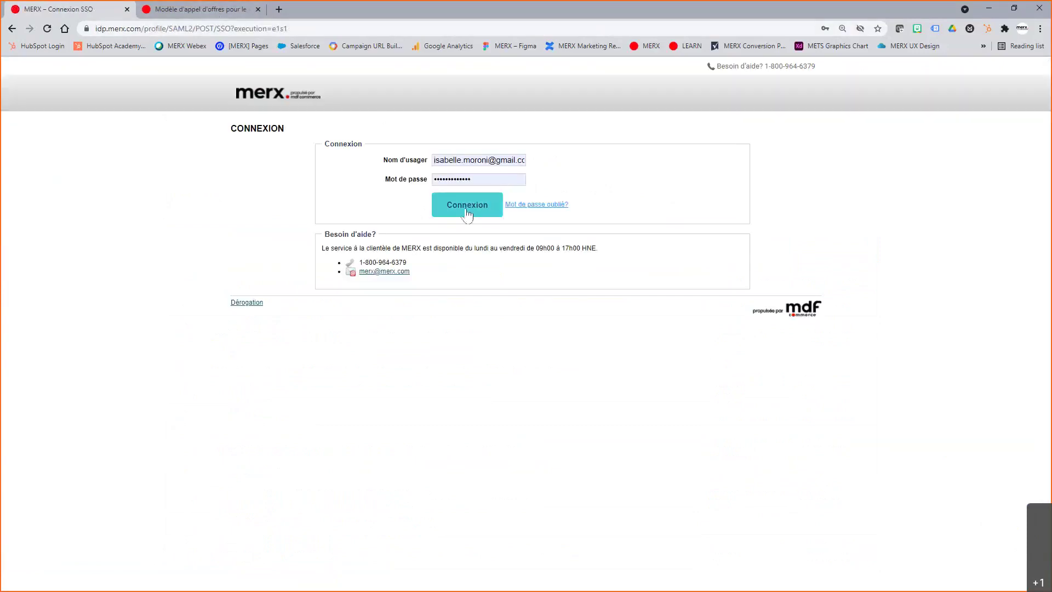
pyautogui.click(467, 211)
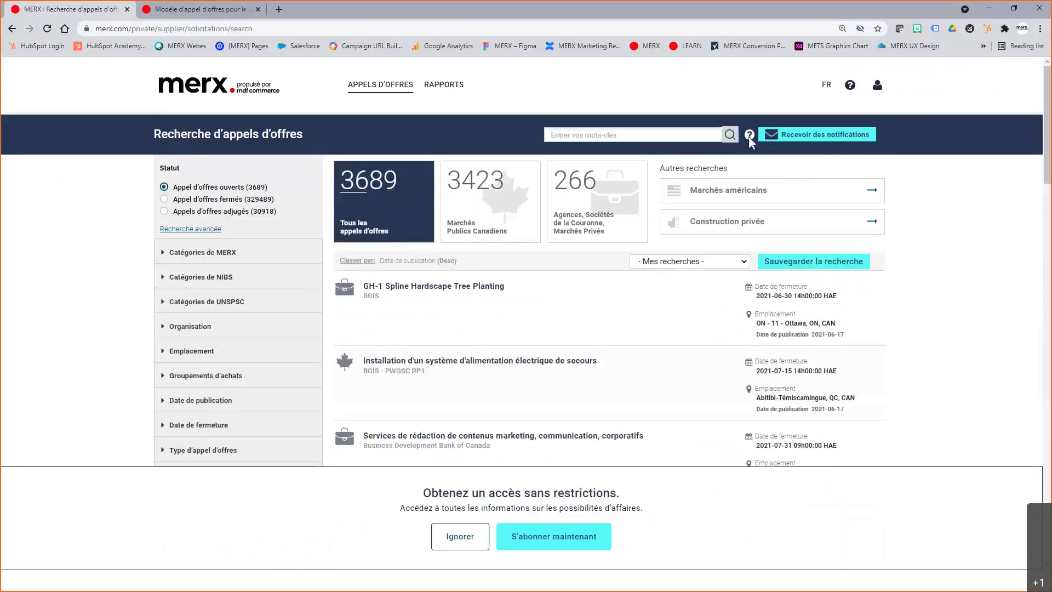
pyautogui.moveTo(750, 137)
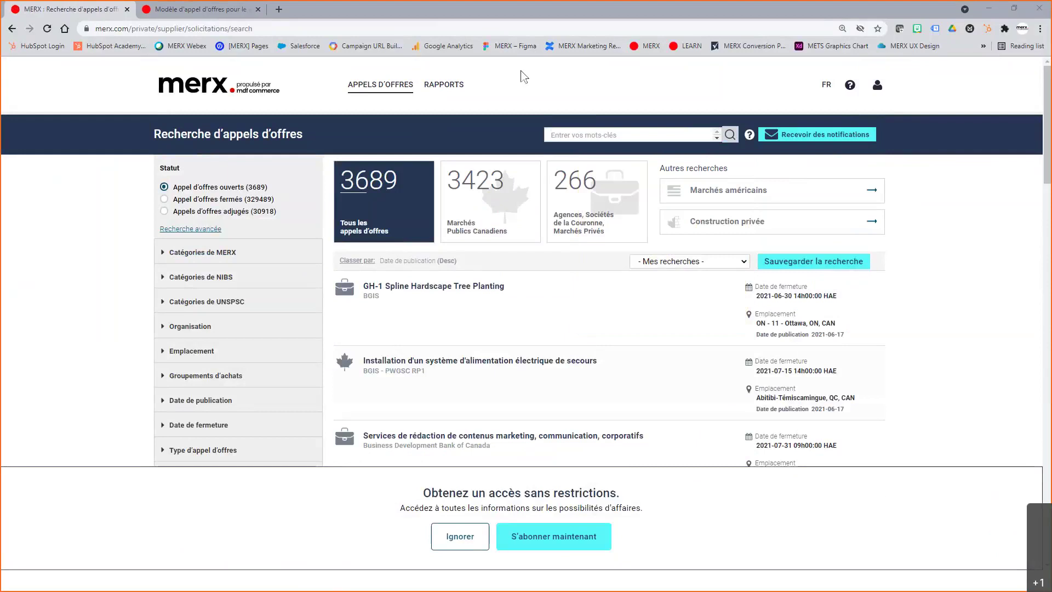
# Step: Run the saved search "Paper" and narrow its results to the MERX category "Services"
pyautogui.moveTo(370, 85)
pyautogui.click(429, 142)
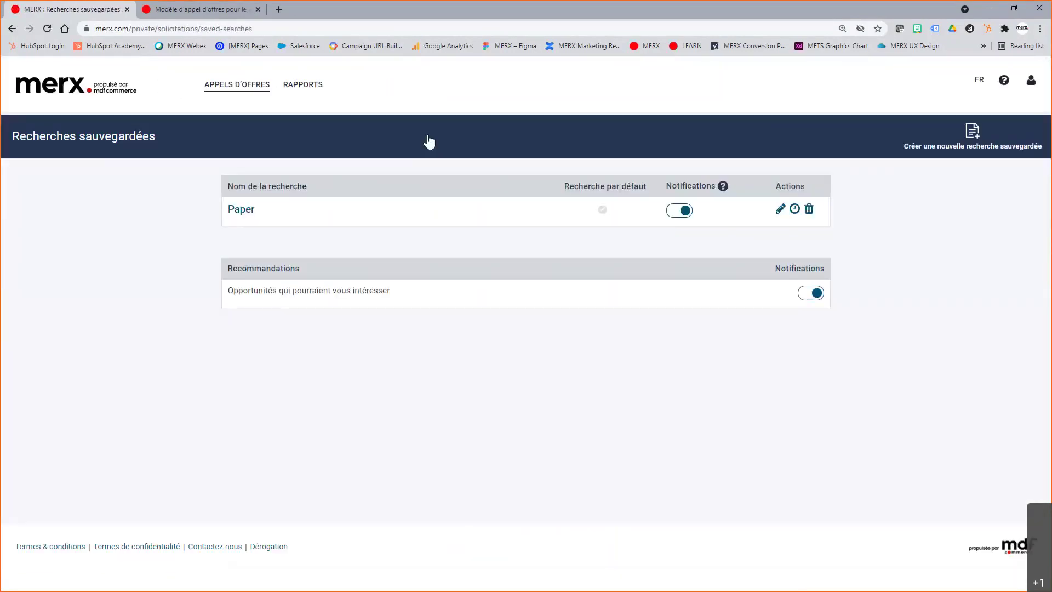
pyautogui.click(244, 215)
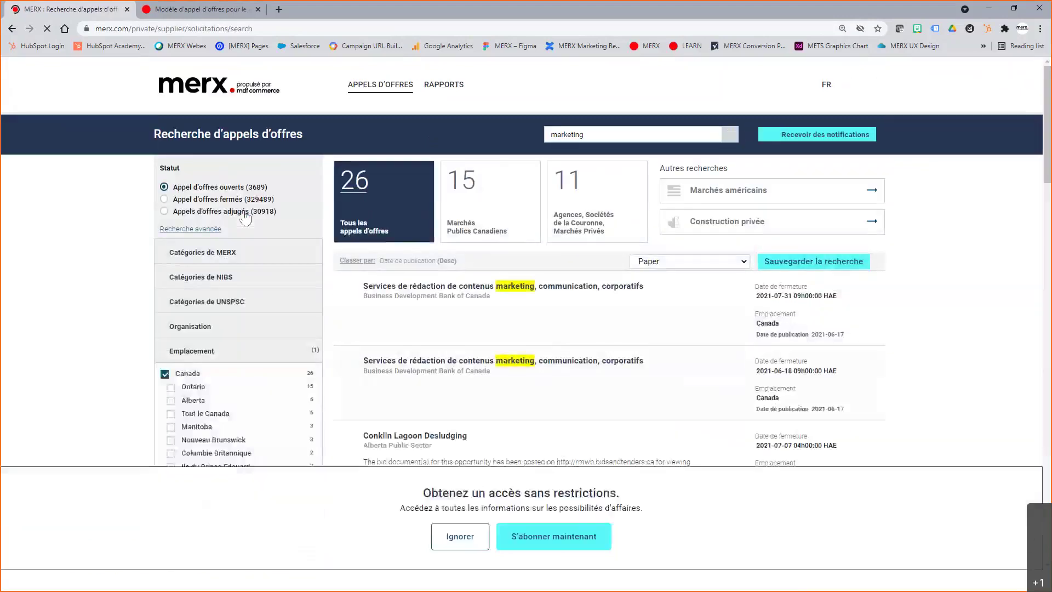
pyautogui.click(181, 255)
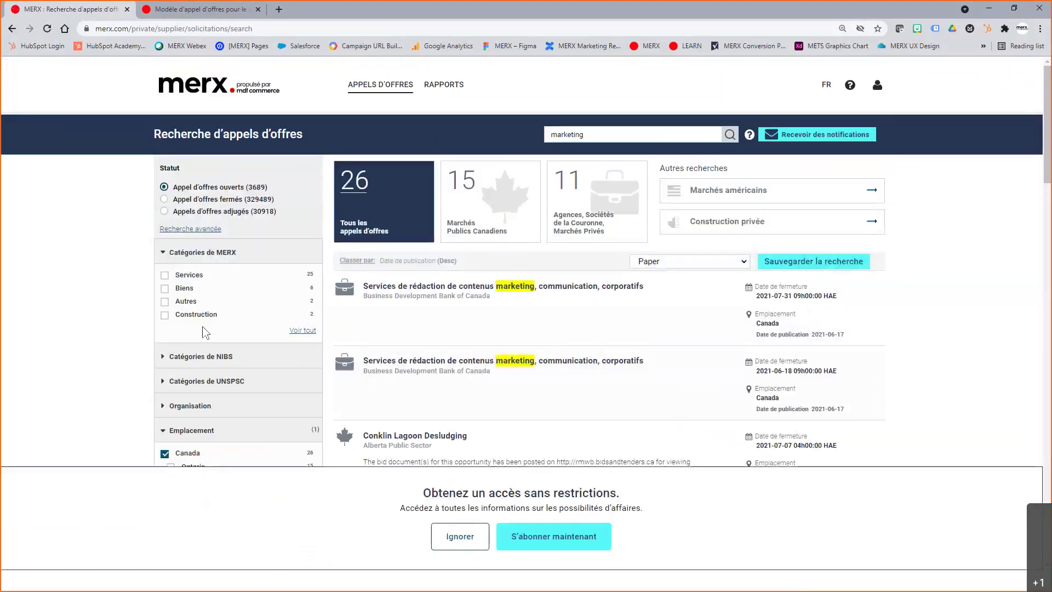
pyautogui.click(165, 275)
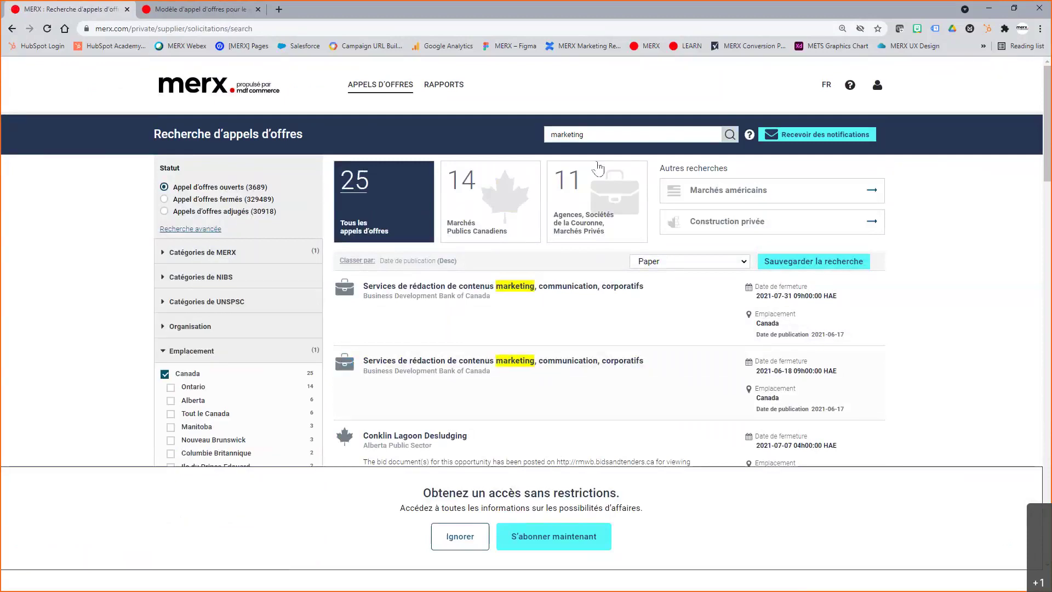
pyautogui.click(606, 131)
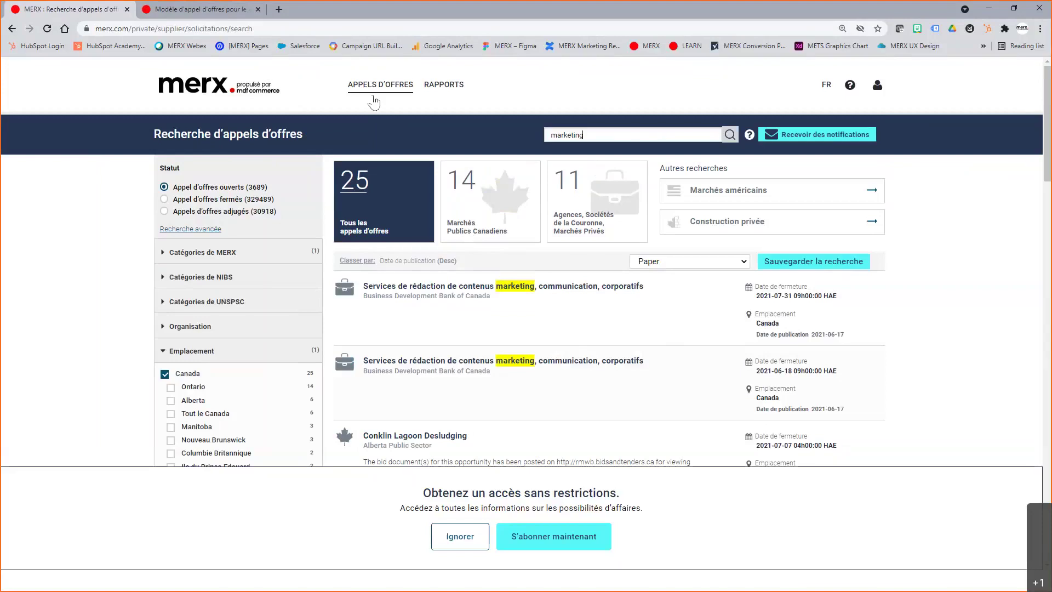
# Step: Return to the webinar tender notice and examine the submission type under "Processus de soumission"
pyautogui.click(203, 9)
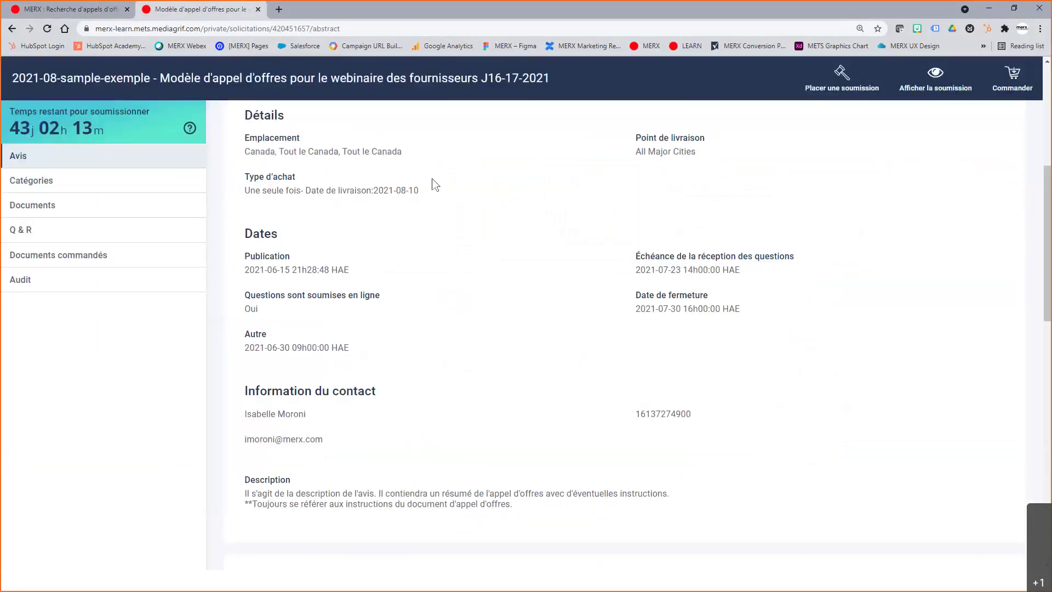
pyautogui.scroll(6, 460, 198)
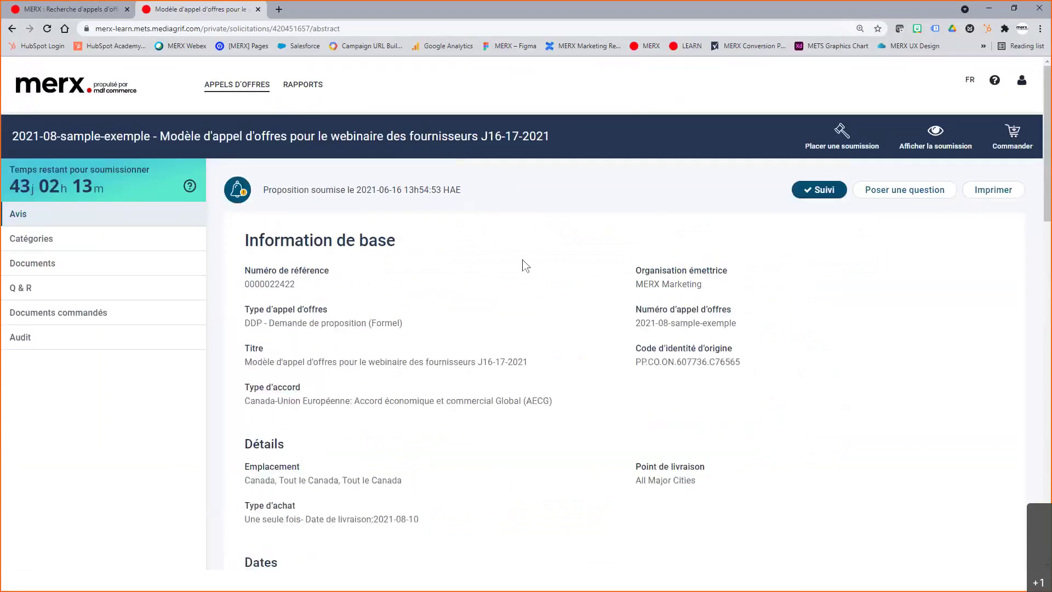
pyautogui.scroll(-7, 523, 264)
pyautogui.scroll(-10, 524, 264)
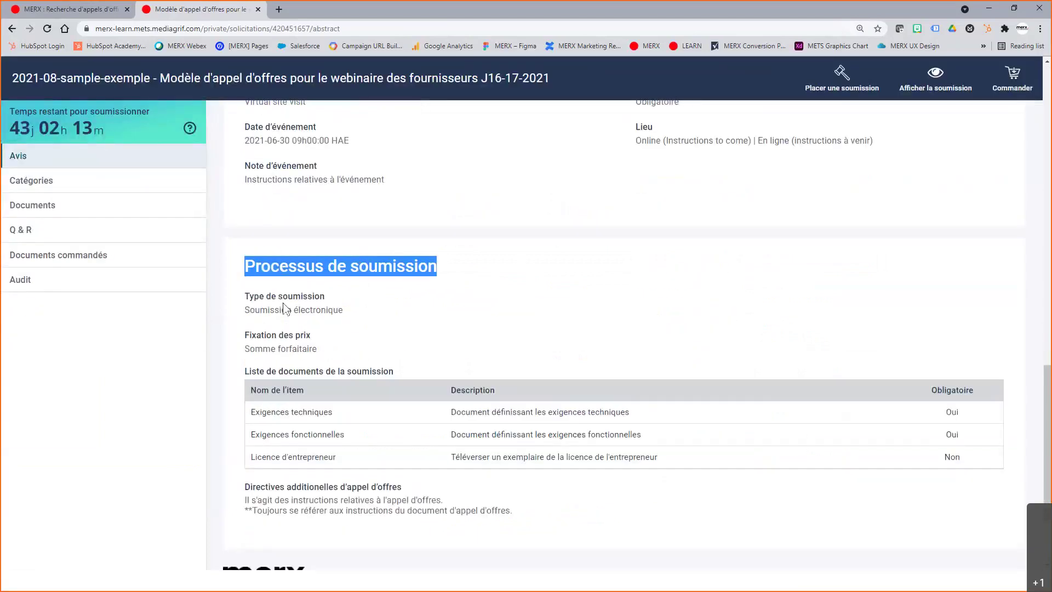
pyautogui.moveTo(249, 308); pyautogui.dragTo(403, 317)
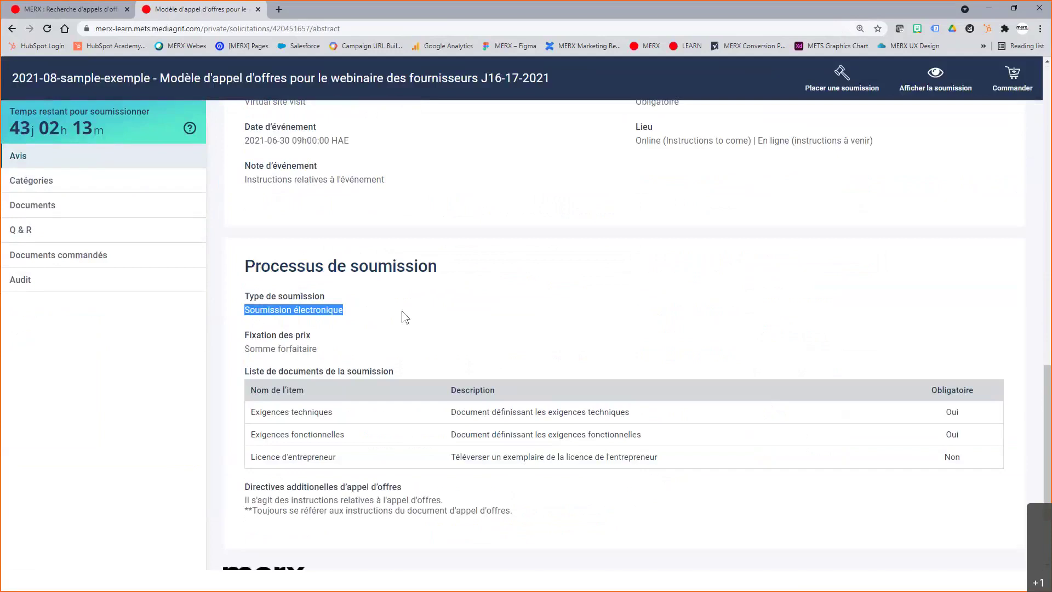
# Step: Examine the tender's MERX, NIBS and UNSPSC categories and its list of PDF documents
pyautogui.click(34, 186)
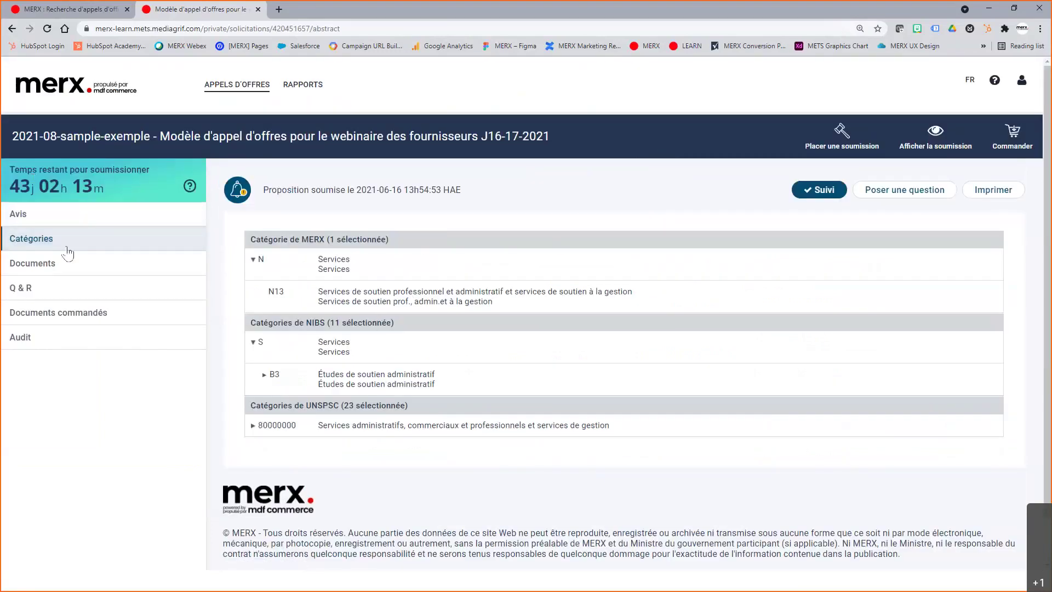
pyautogui.click(38, 274)
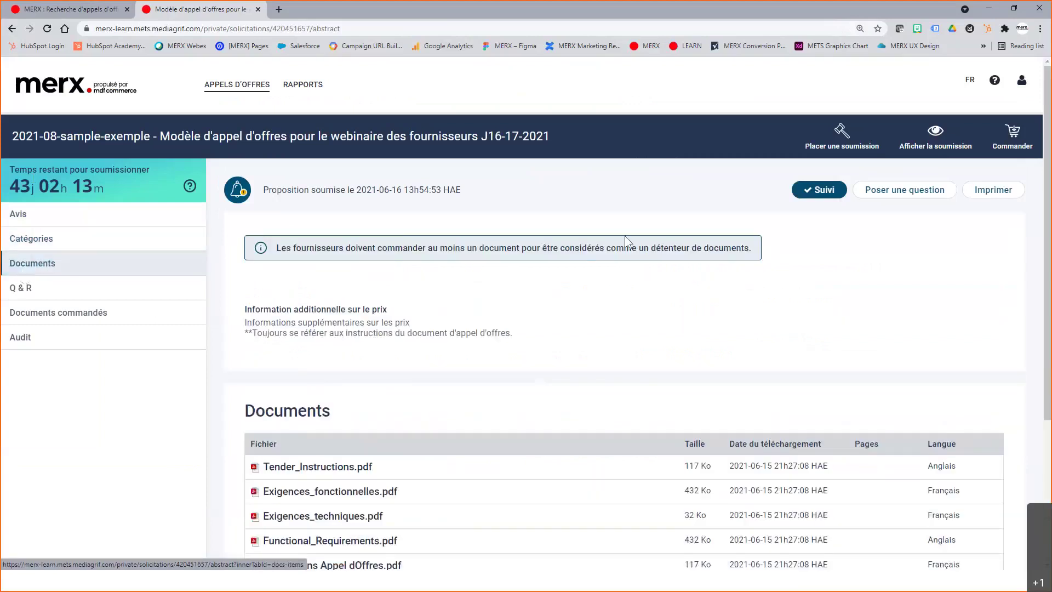
pyautogui.scroll(-3, 618, 249)
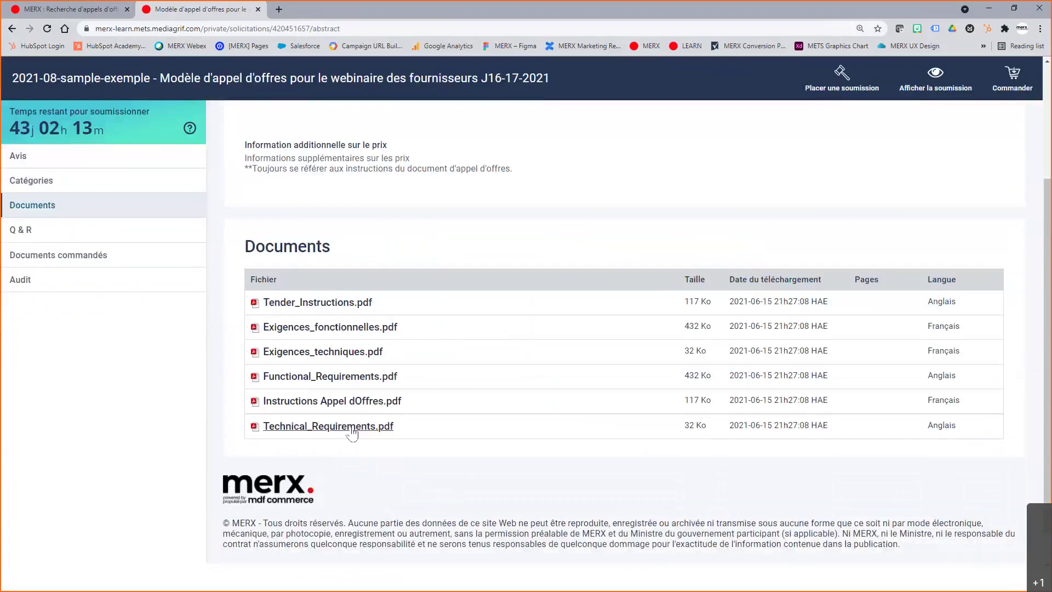
pyautogui.scroll(3, 554, 263)
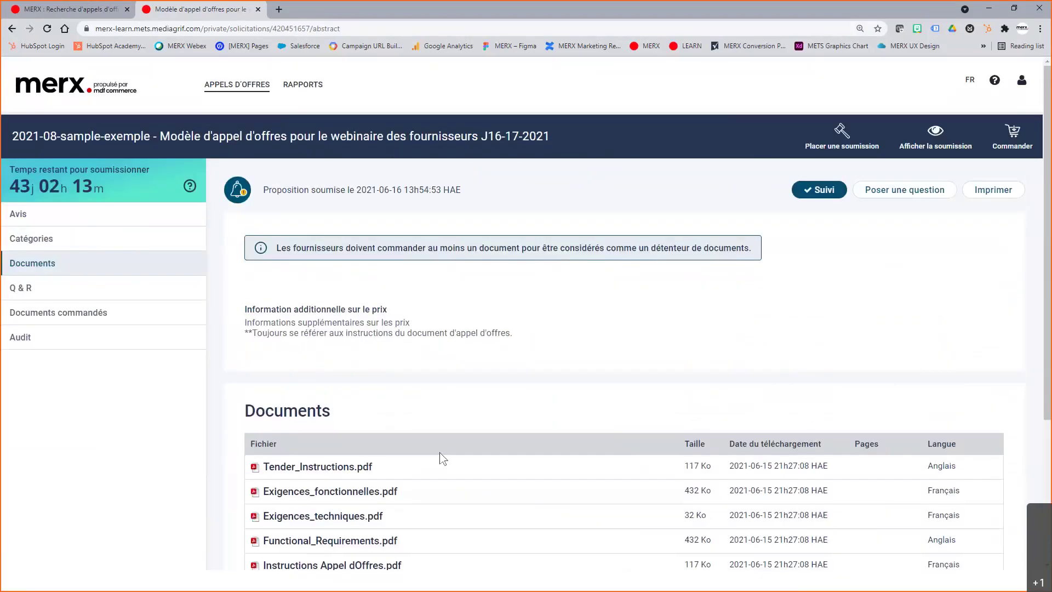
# Step: Open the order basket for the webinar tender and set its follow option to "Suivre et recevoir les notifications"
pyautogui.click(1011, 140)
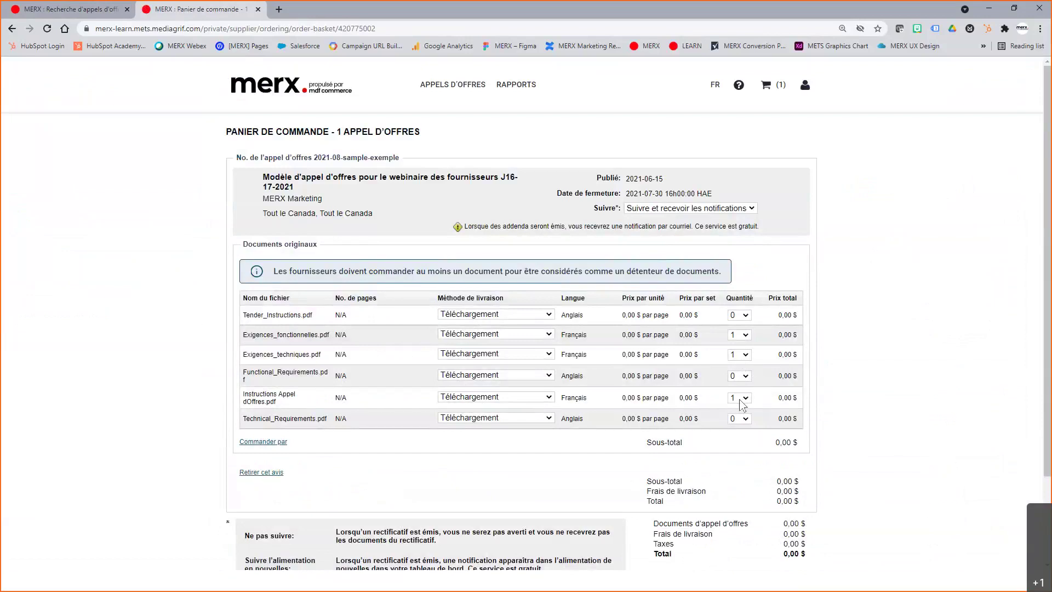
pyautogui.doubleClick(572, 354)
pyautogui.doubleClick(574, 335)
pyautogui.moveTo(595, 210); pyautogui.dragTo(621, 211)
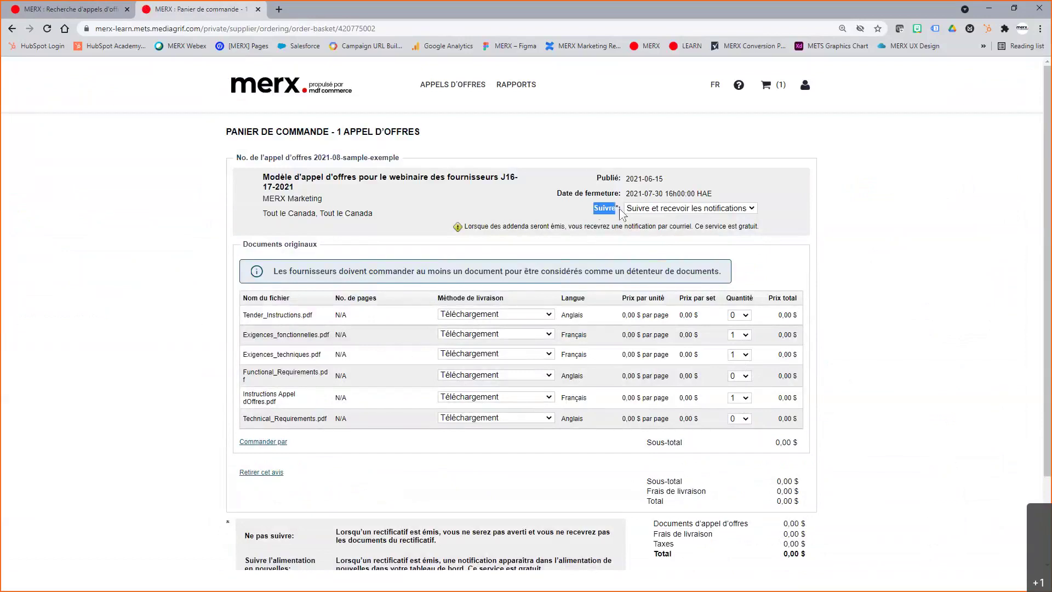
pyautogui.click(753, 209)
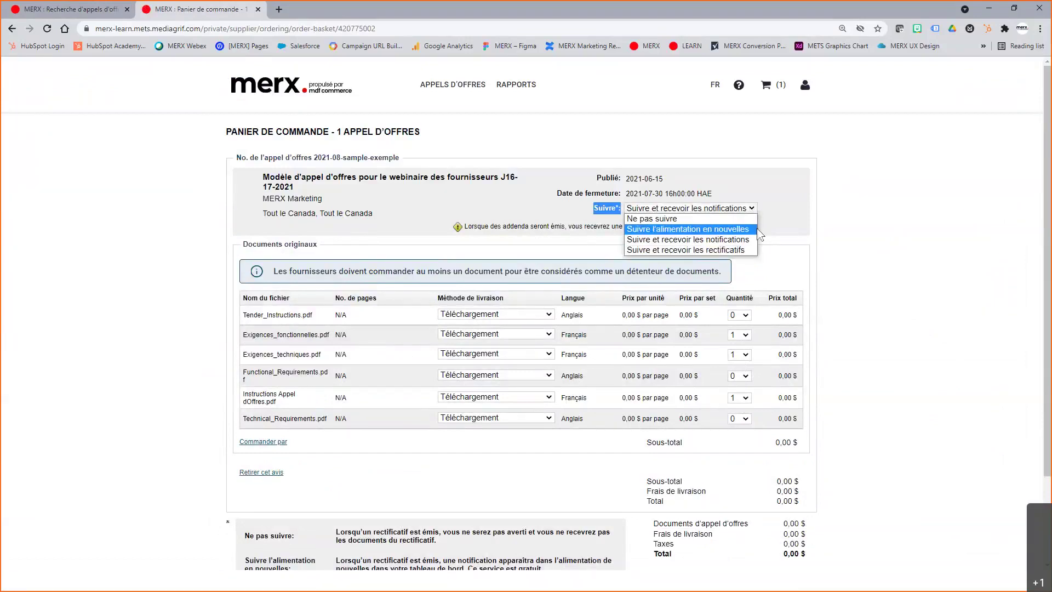
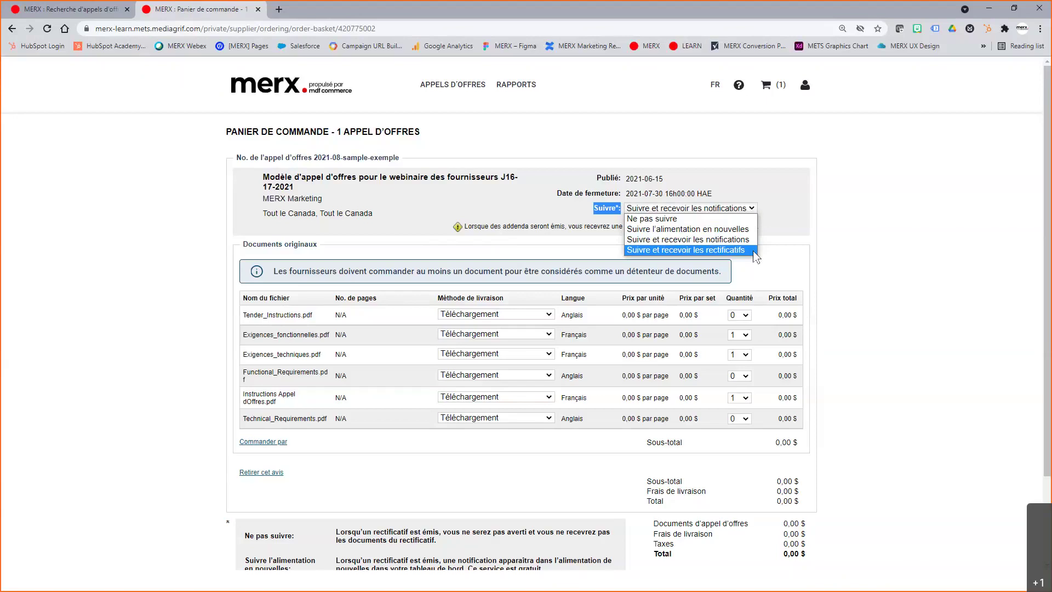
pyautogui.click(707, 240)
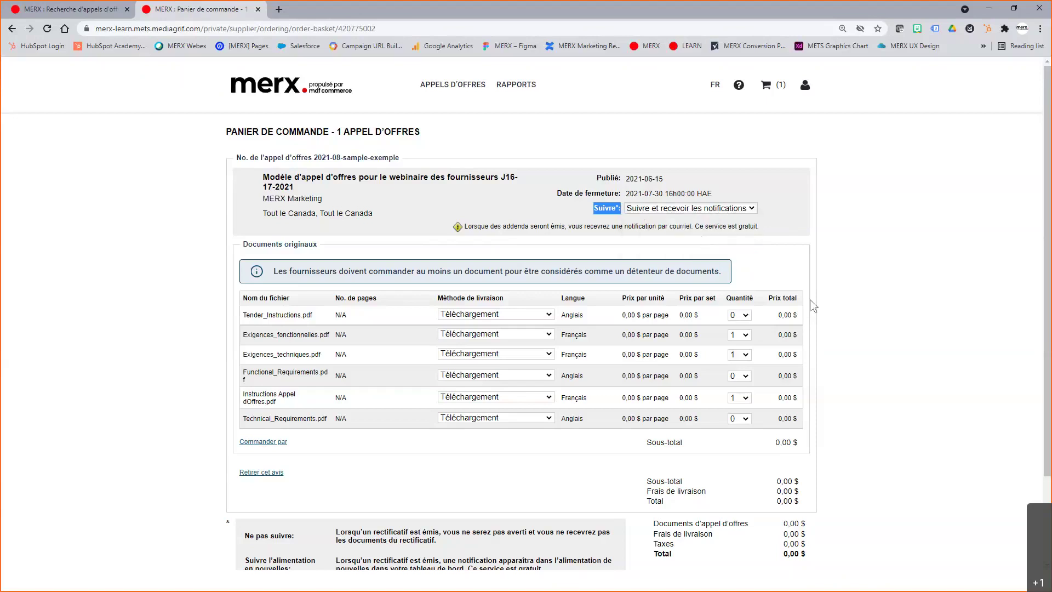
# Step: Place the order for the three French tender documents and close the order confirmation
pyautogui.scroll(-2, 833, 329)
pyautogui.click(770, 526)
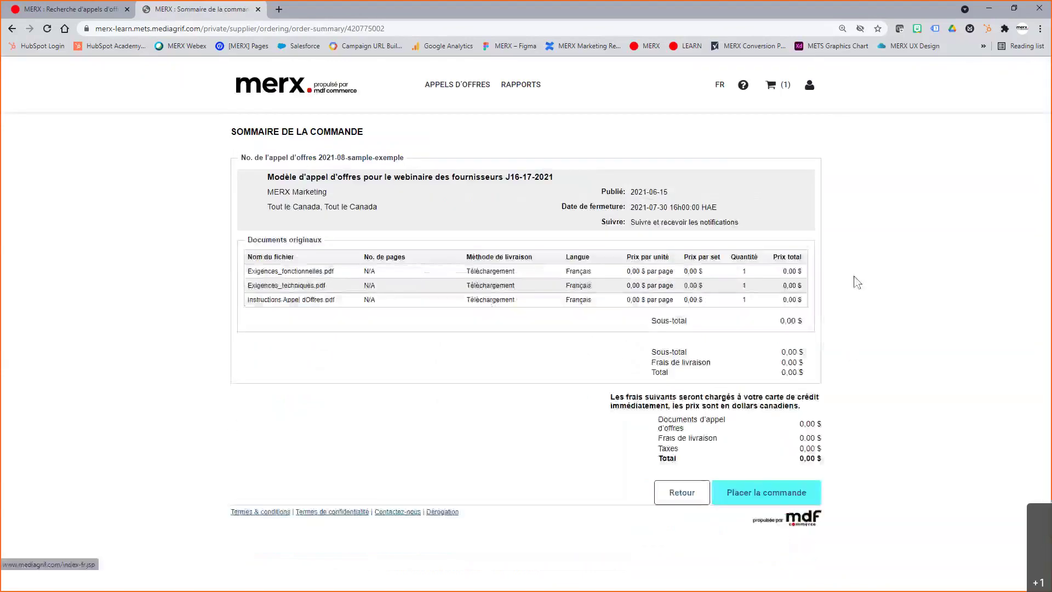
pyautogui.click(756, 495)
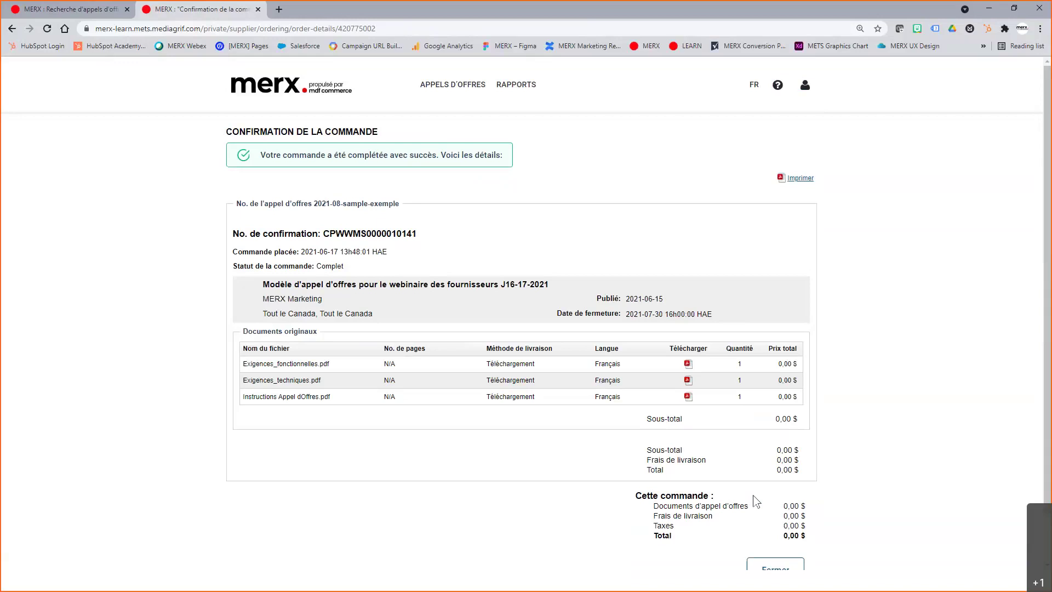
pyautogui.scroll(-1, 855, 502)
pyautogui.click(779, 522)
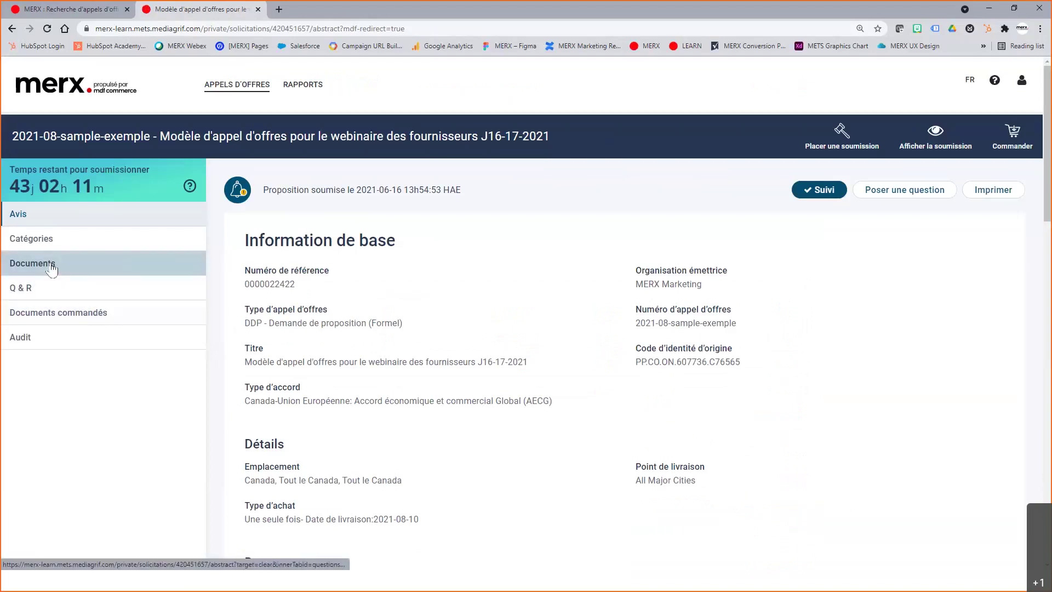
# Step: Examine the suppliers listed under "Documents commandés", including the organisation details of Ross Construction
pyautogui.click(67, 322)
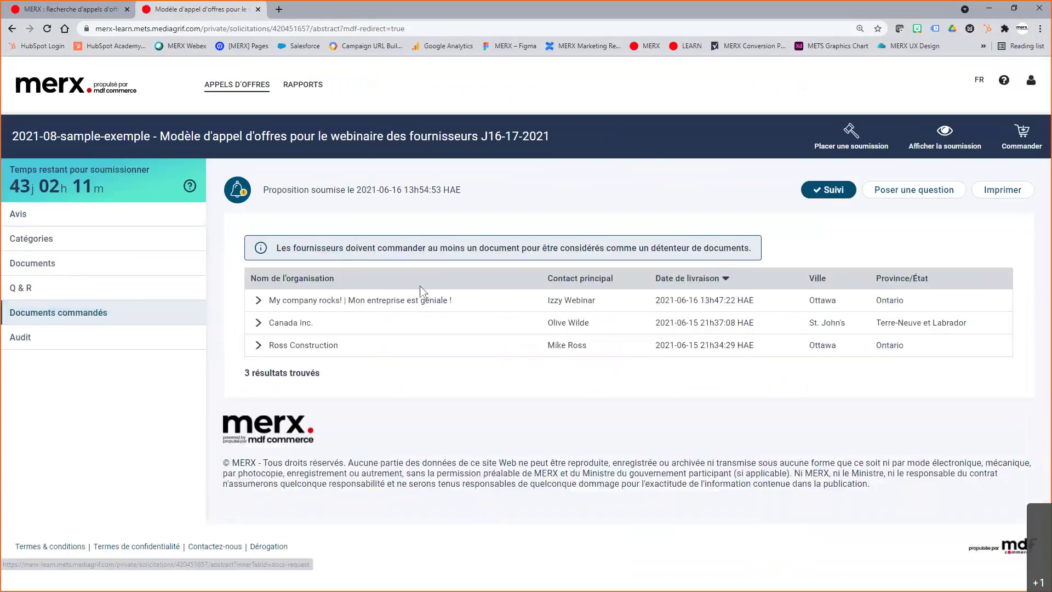
pyautogui.click(258, 300)
pyautogui.click(259, 301)
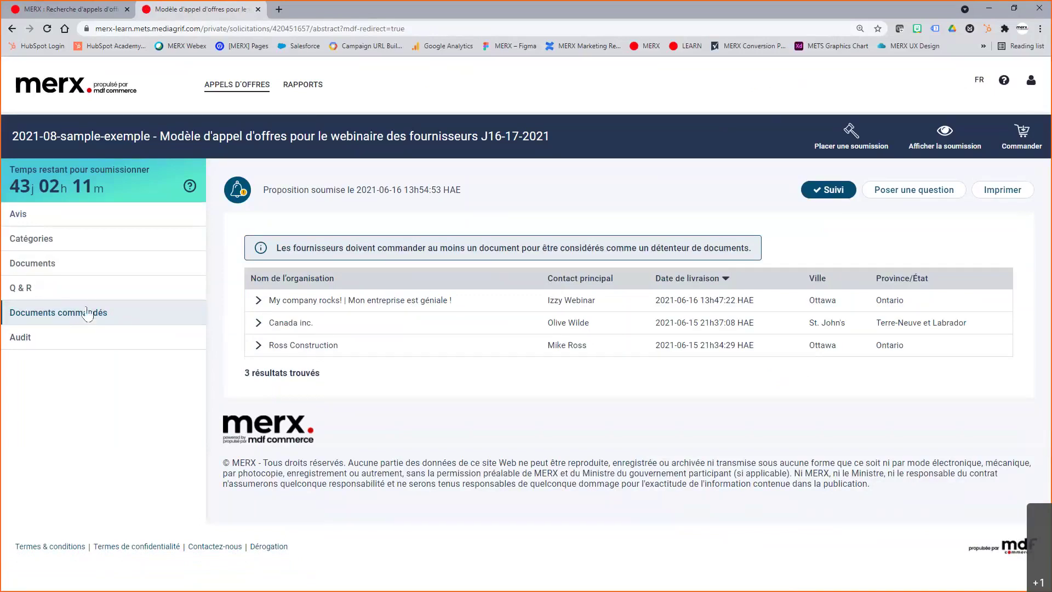
pyautogui.click(259, 348)
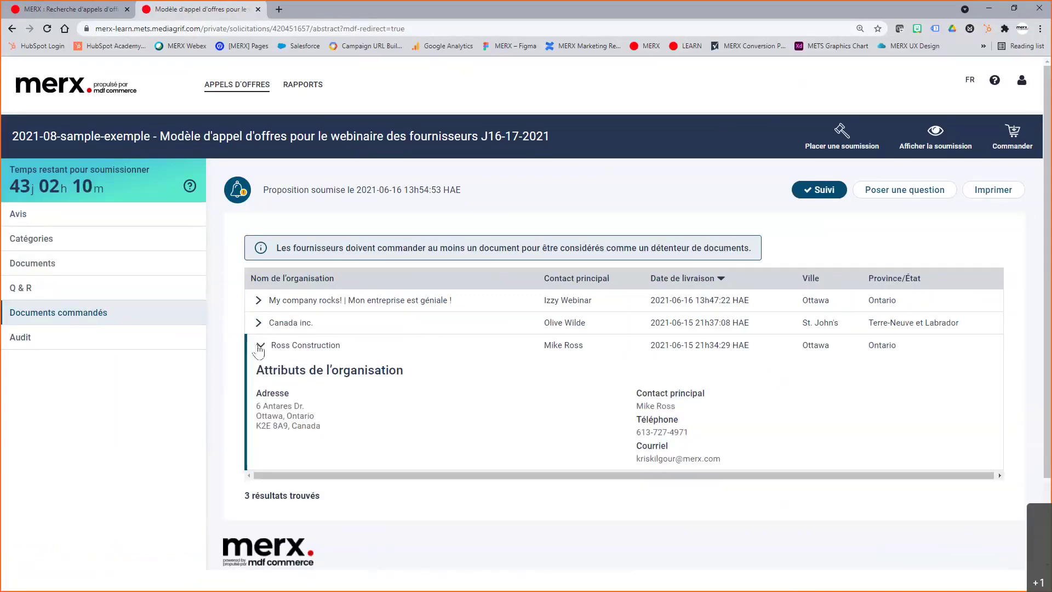
pyautogui.click(260, 347)
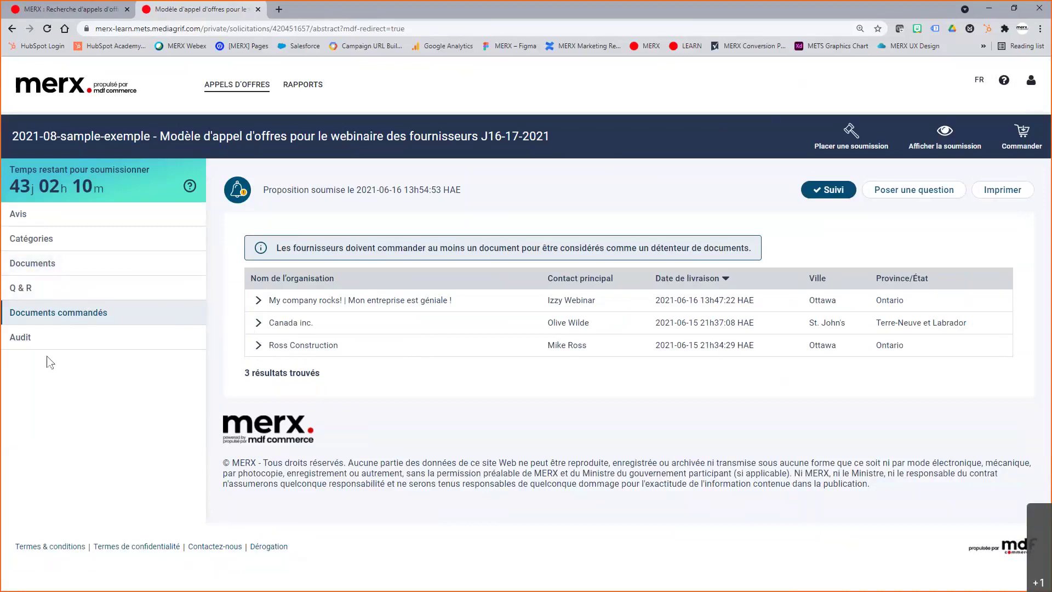
# Step: Examine the COVID-19 Policy question in the tender's "Q & R" section and the publication status under "Audit"
pyautogui.click(18, 296)
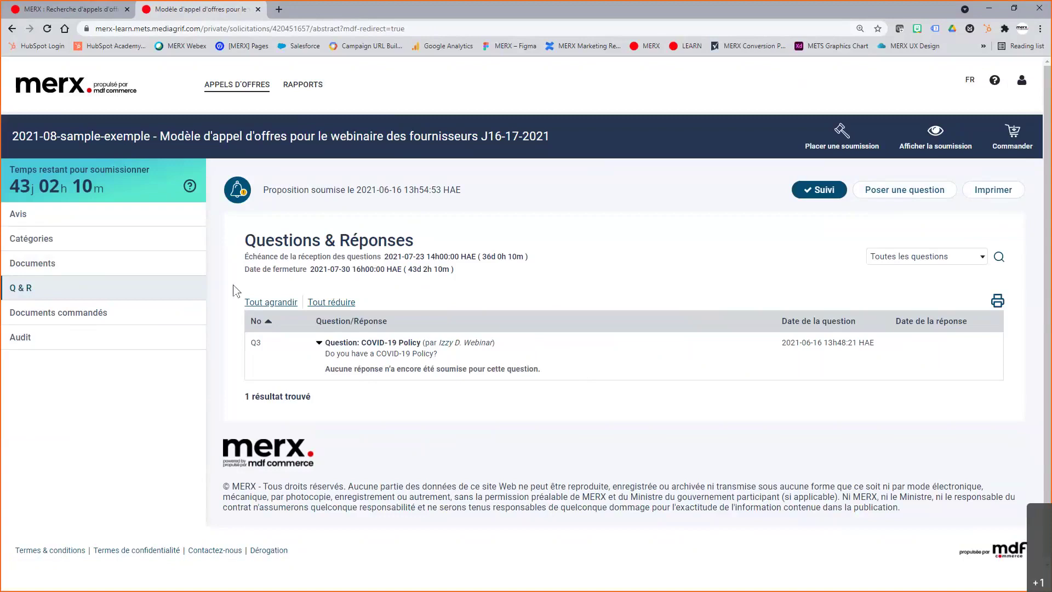
pyautogui.doubleClick(256, 344)
pyautogui.moveTo(426, 343); pyautogui.dragTo(496, 345)
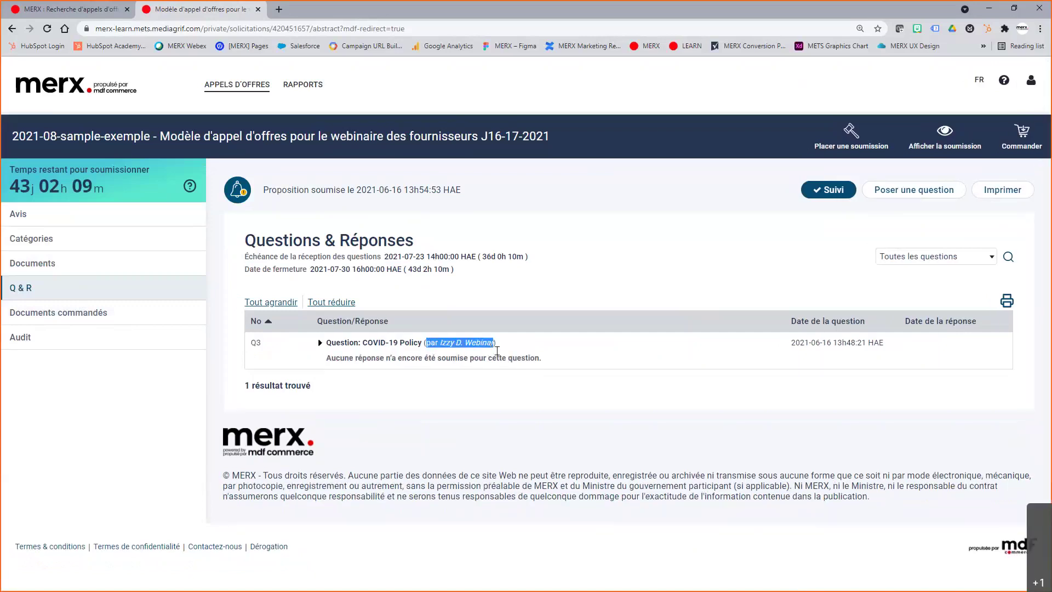
pyautogui.click(499, 351)
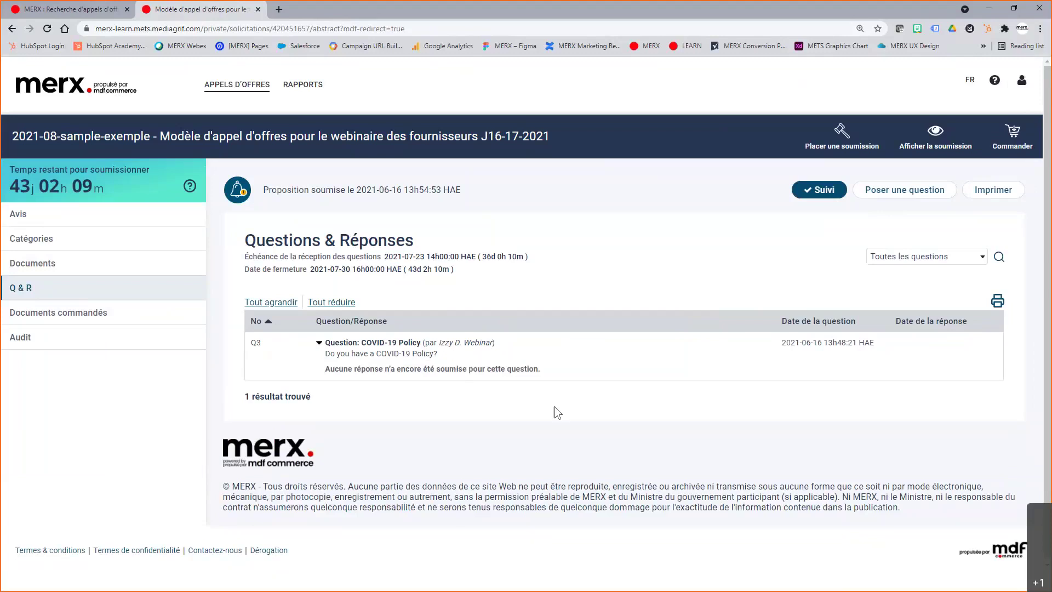
pyautogui.click(38, 347)
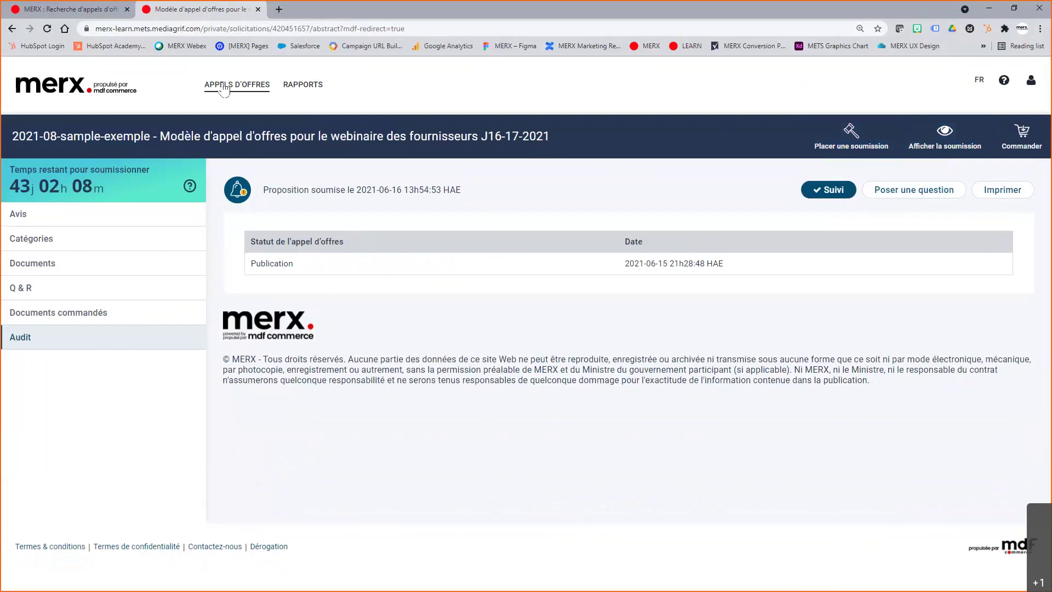
# Step: Return to the tender search and check the notice of "Sample RFP for Supplier Webinar M19-2021"
pyautogui.moveTo(224, 88)
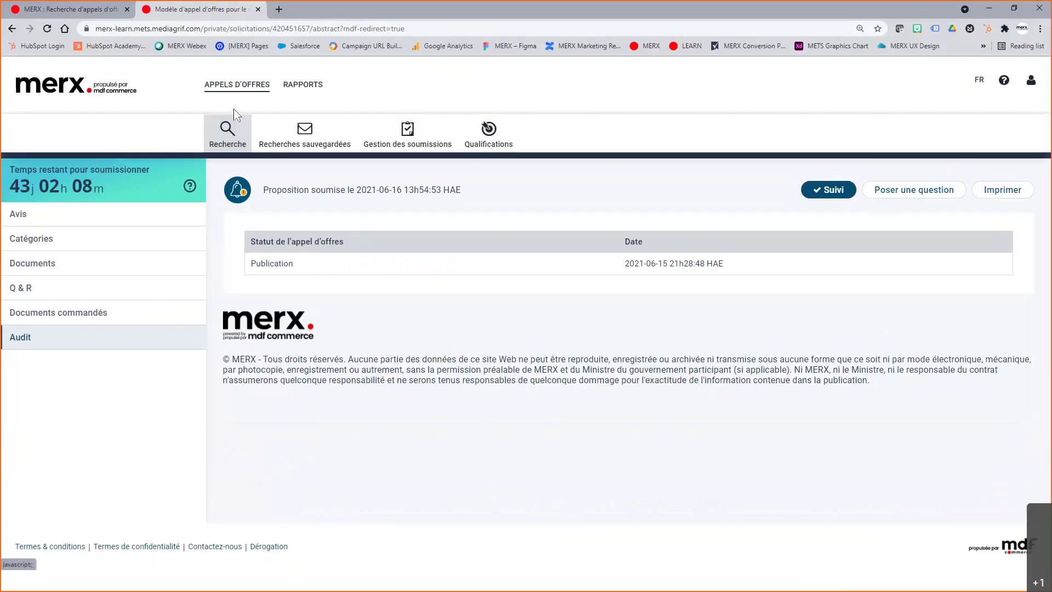
pyautogui.click(236, 130)
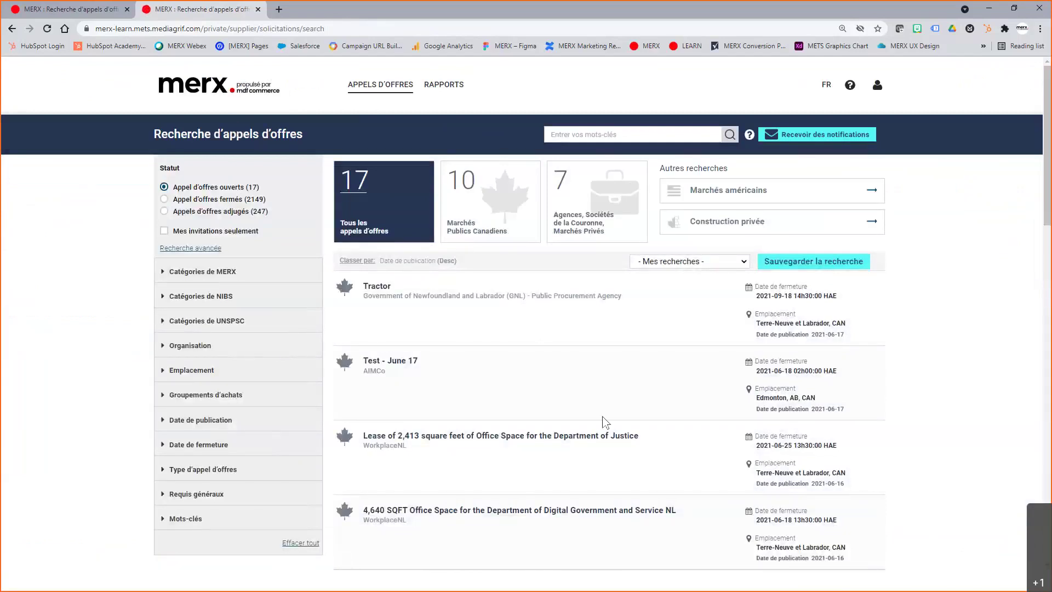
pyautogui.scroll(-3, 521, 486)
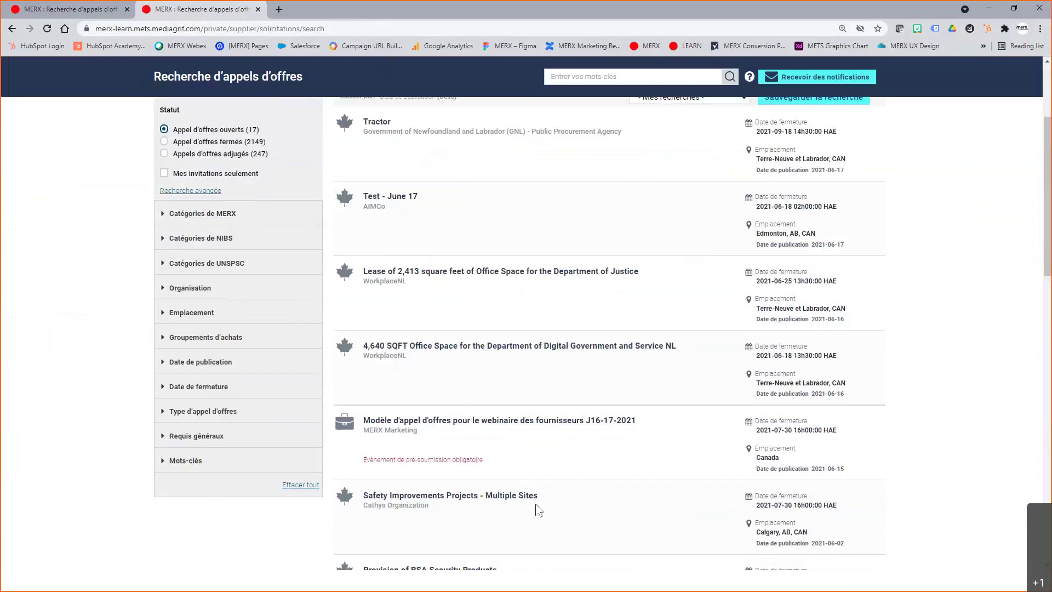
pyautogui.scroll(-3, 554, 493)
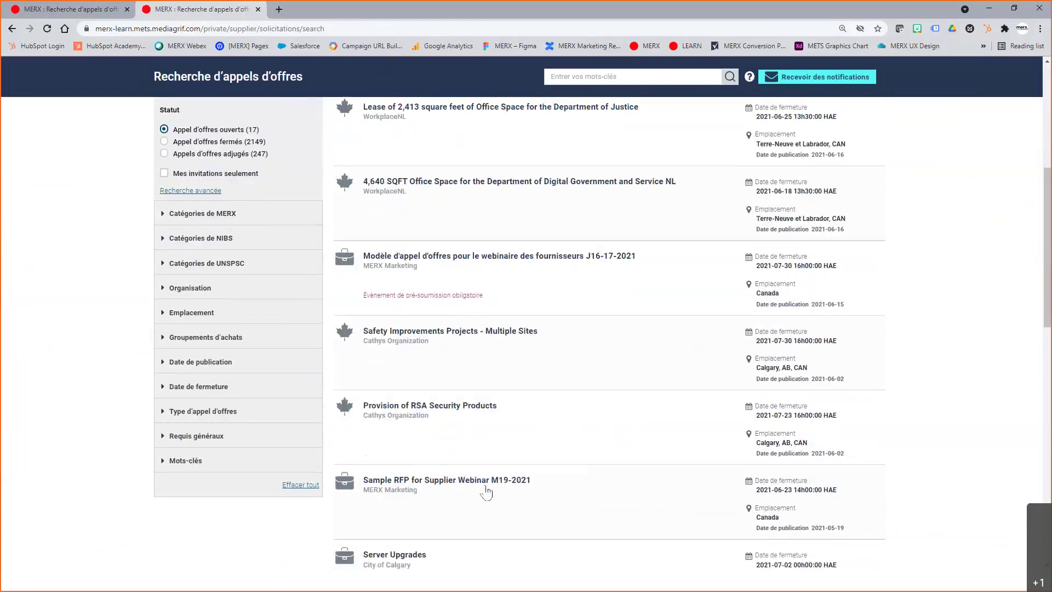
pyautogui.click(465, 483)
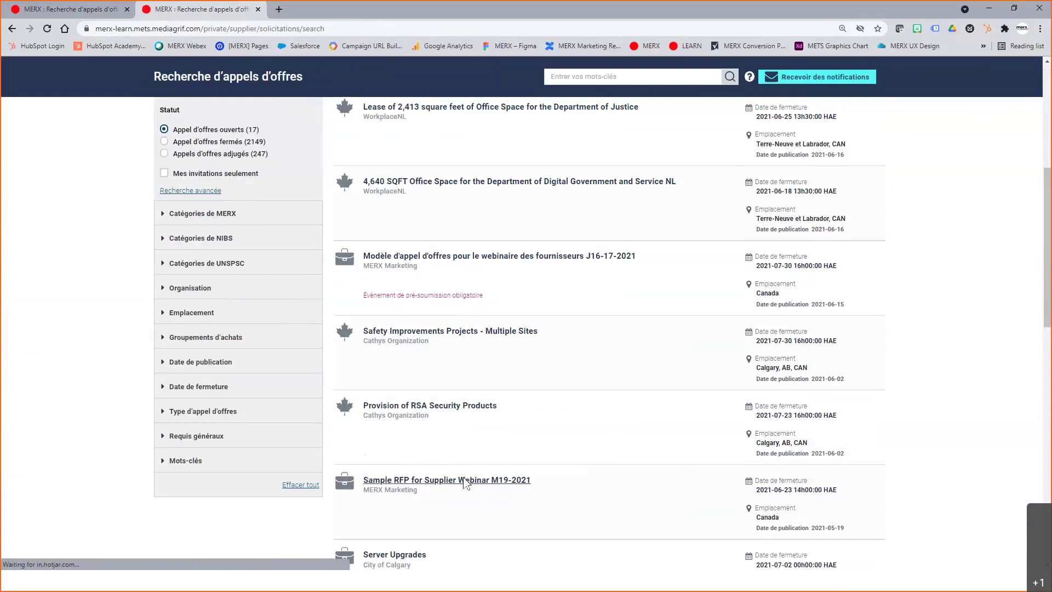
pyautogui.click(76, 217)
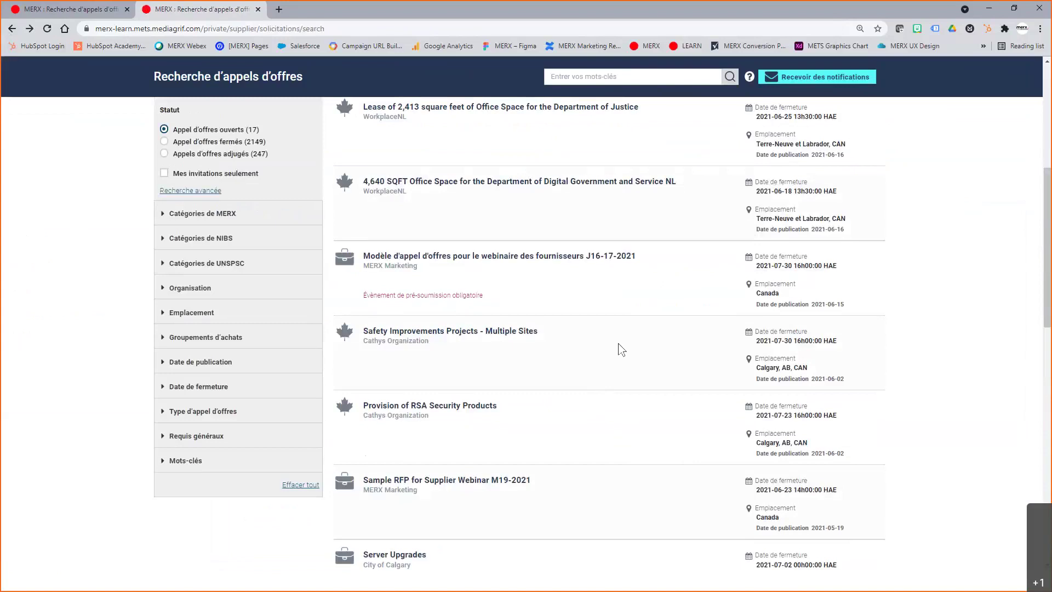
# Step: View the tender "Exemple d'une demande de proposition pour le webinaire A21-2021" and go back to the search results
pyautogui.scroll(-3, 657, 378)
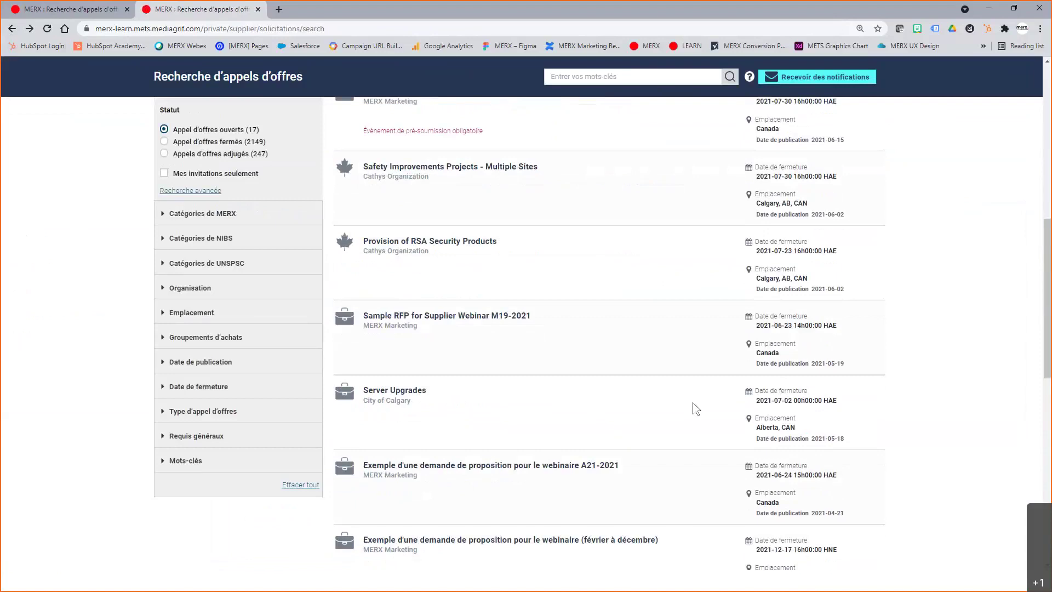
pyautogui.click(561, 466)
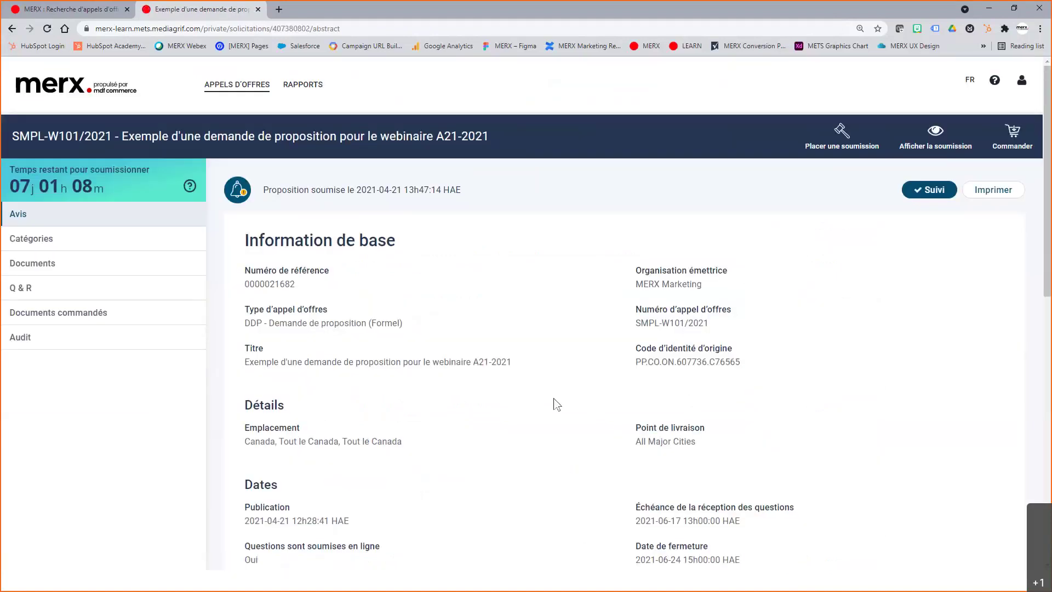
pyautogui.click(12, 29)
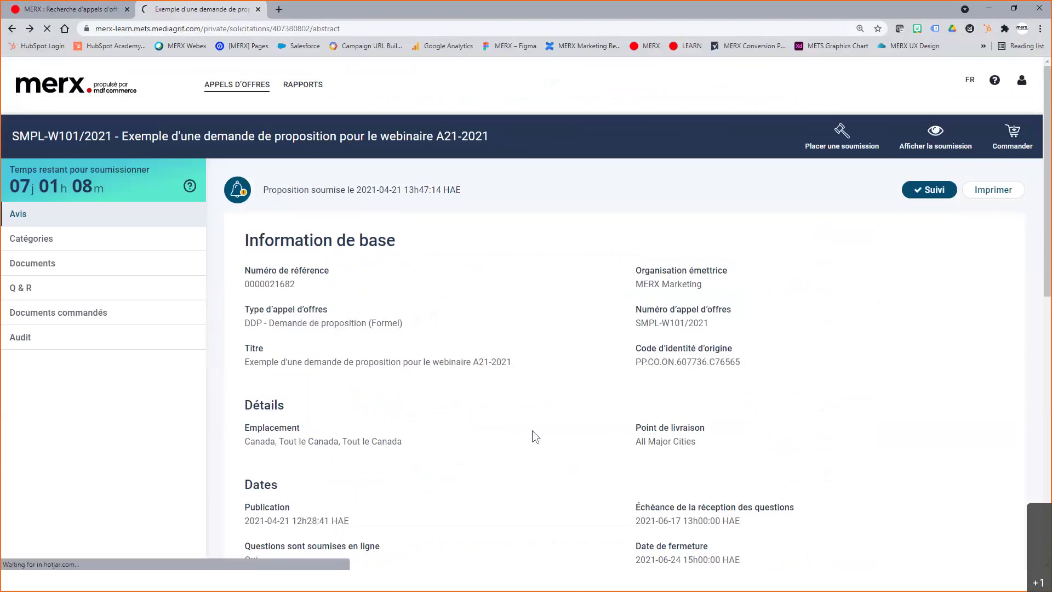
pyautogui.scroll(-10, 563, 383)
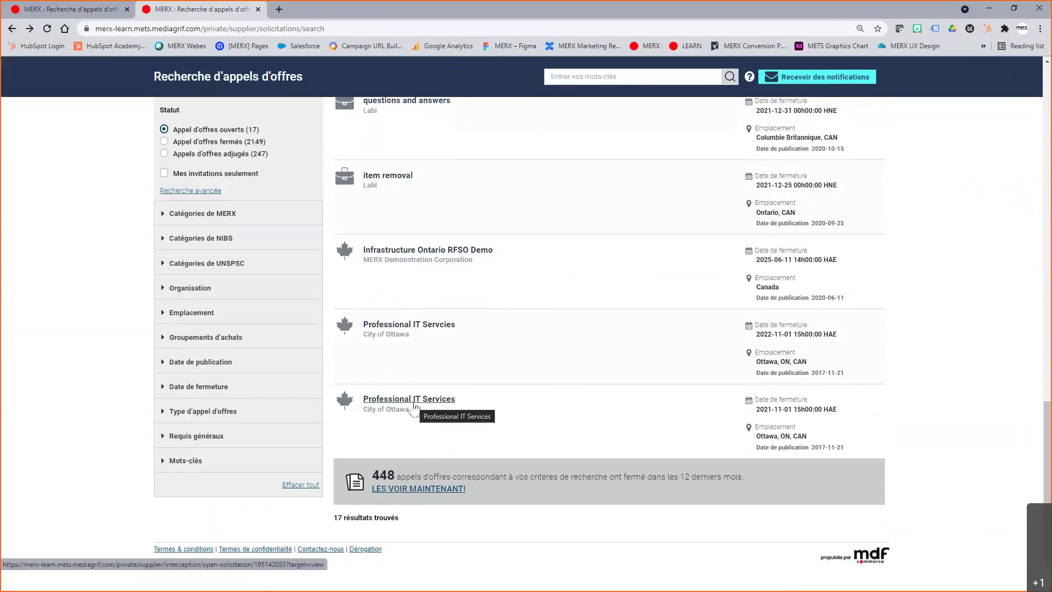
pyautogui.click(464, 254)
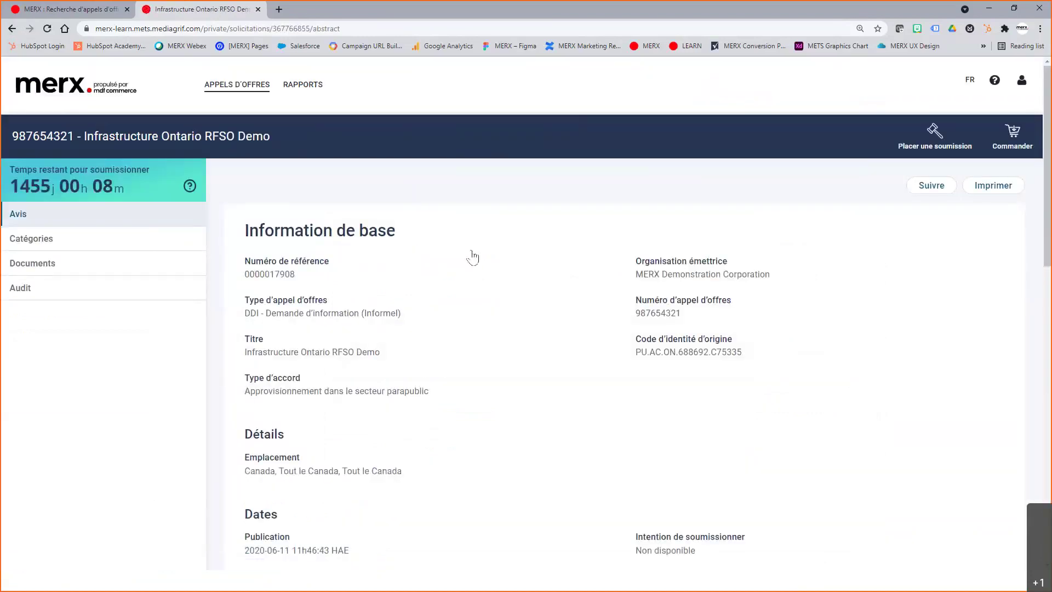
pyautogui.click(963, 148)
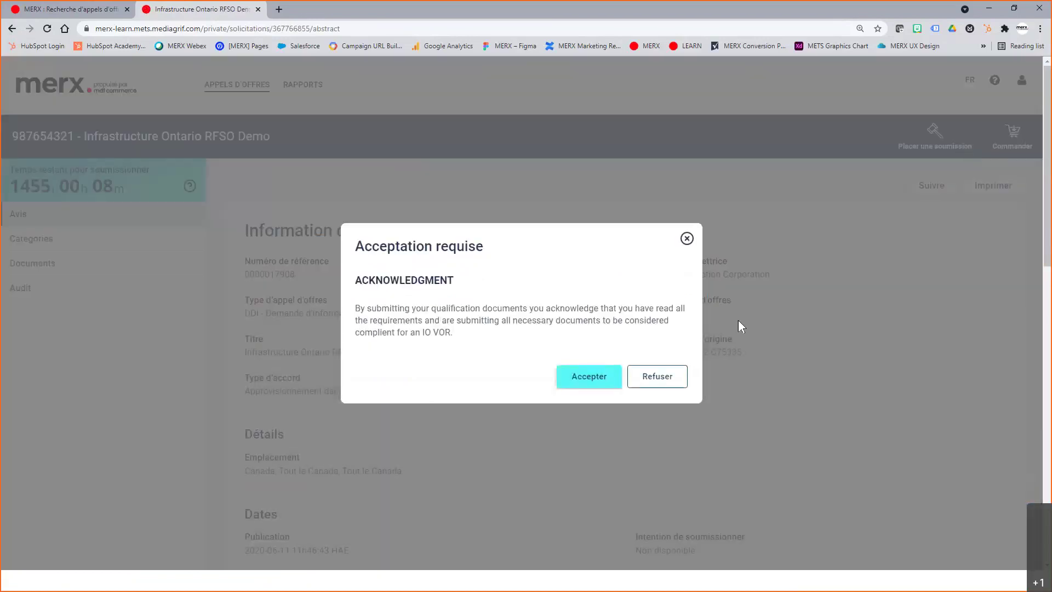
pyautogui.click(686, 239)
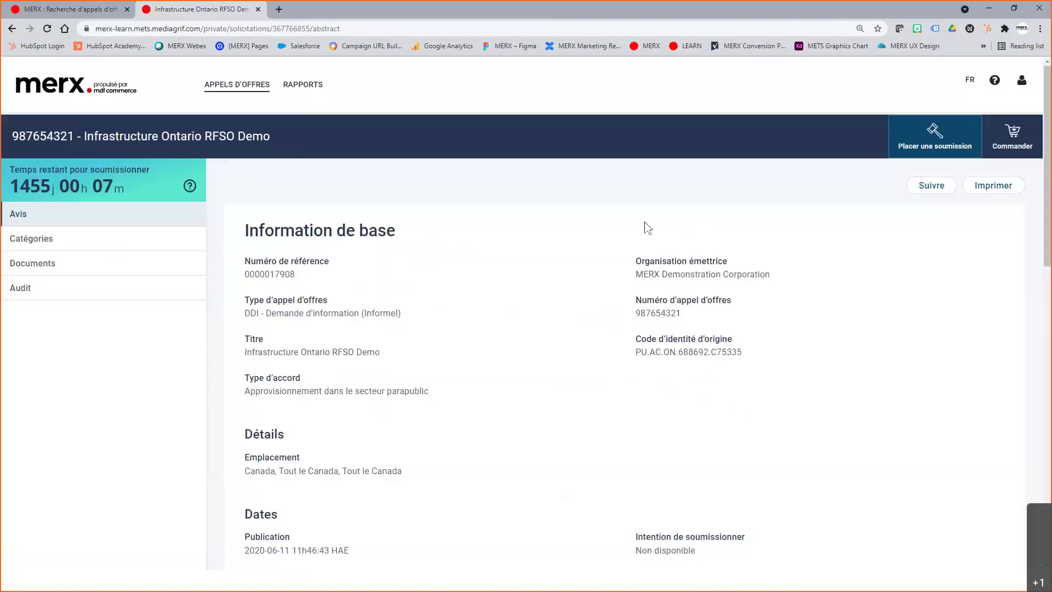
pyautogui.click(12, 28)
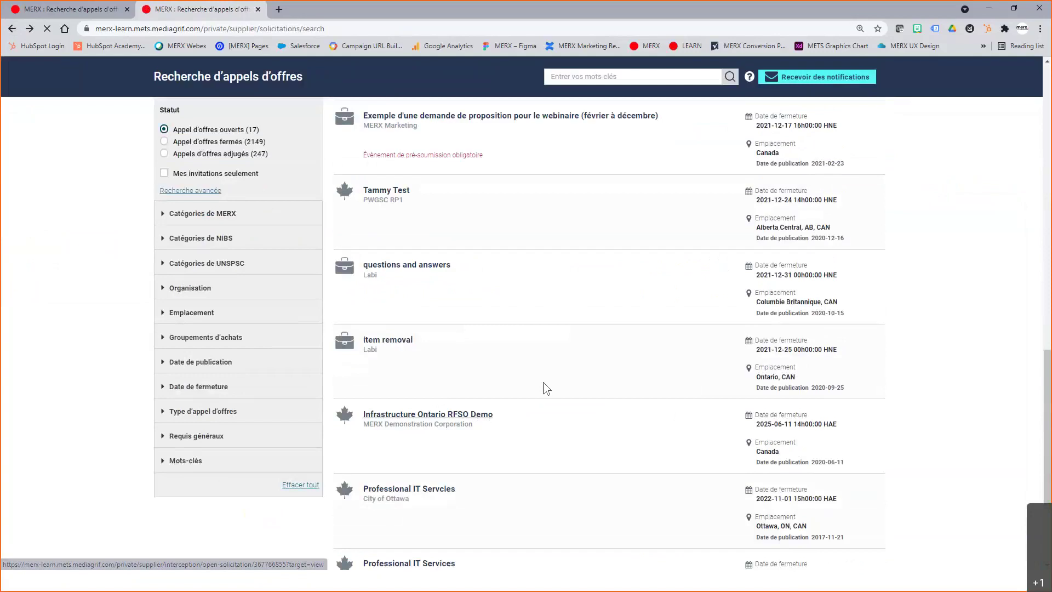
# Step: Start a new bid on the tender "Exemple d'une demande de proposition pour le webinaire (février à décembre)"
pyautogui.scroll(3, 547, 387)
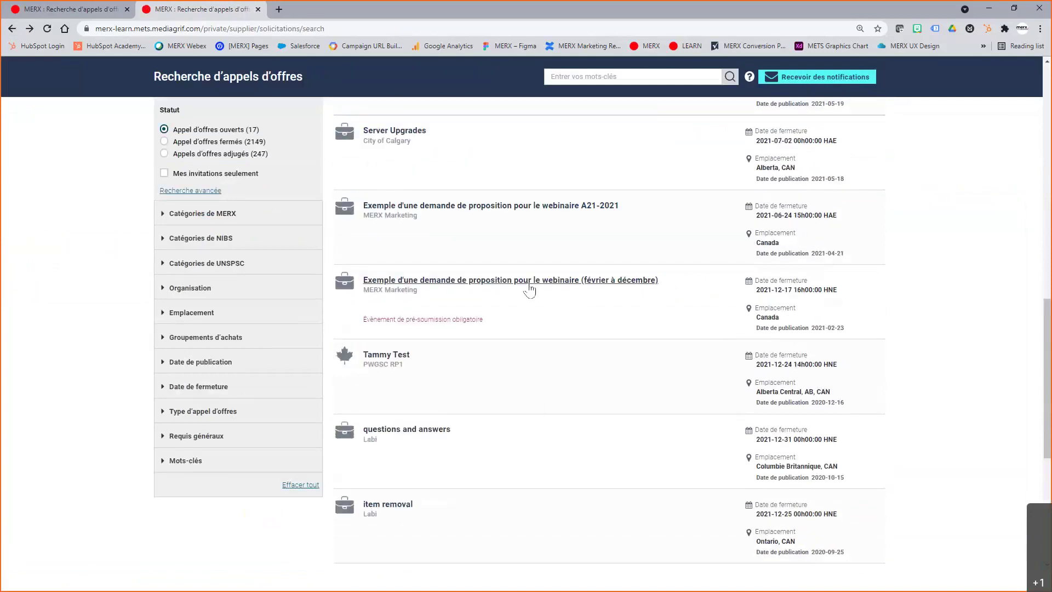
pyautogui.click(626, 285)
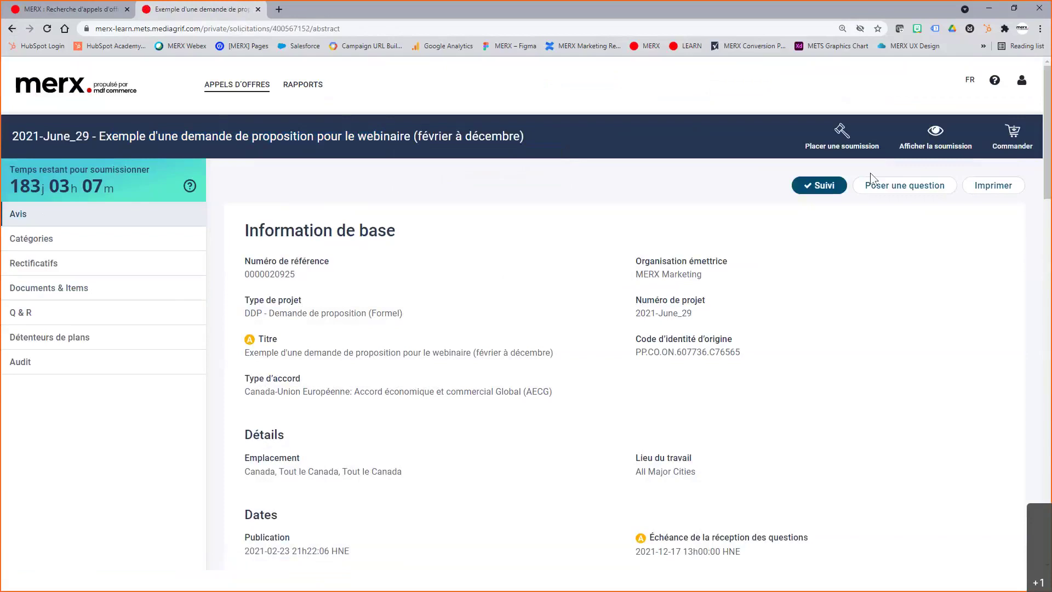
pyautogui.click(866, 148)
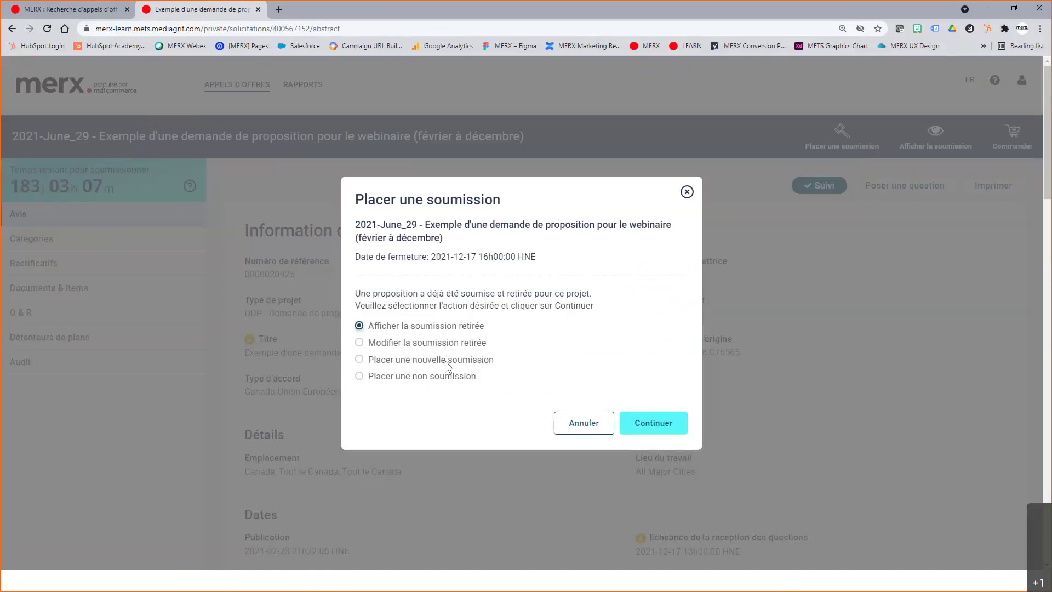
pyautogui.moveTo(372, 378); pyautogui.dragTo(475, 382)
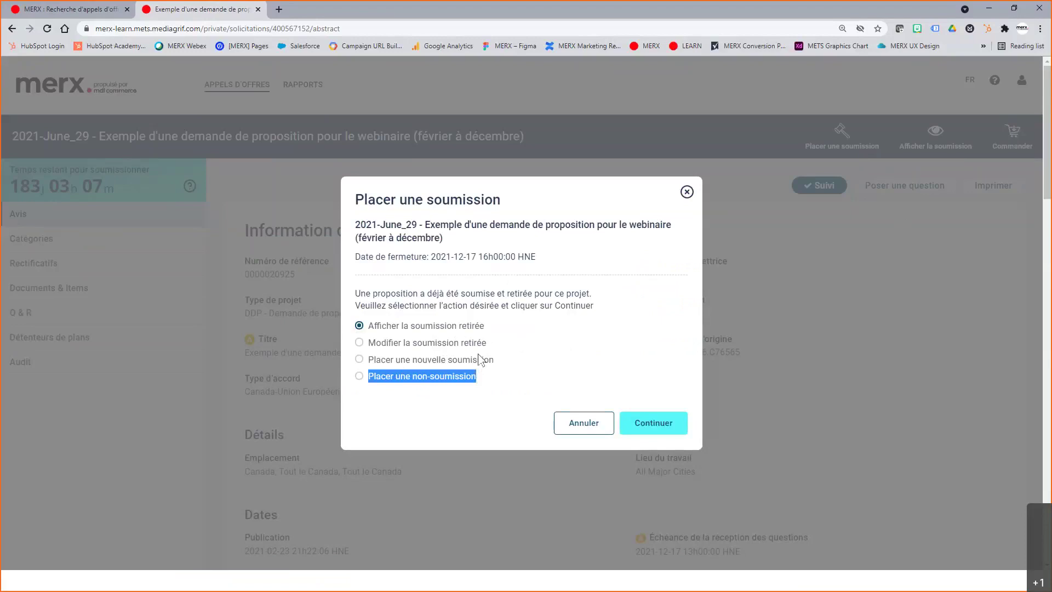
pyautogui.click(359, 360)
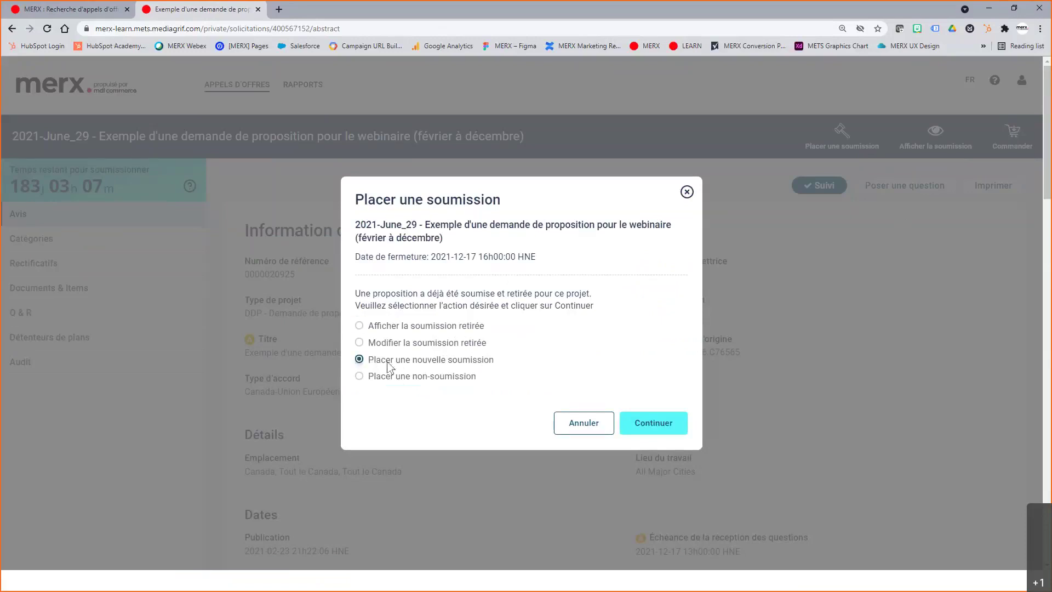
pyautogui.click(666, 427)
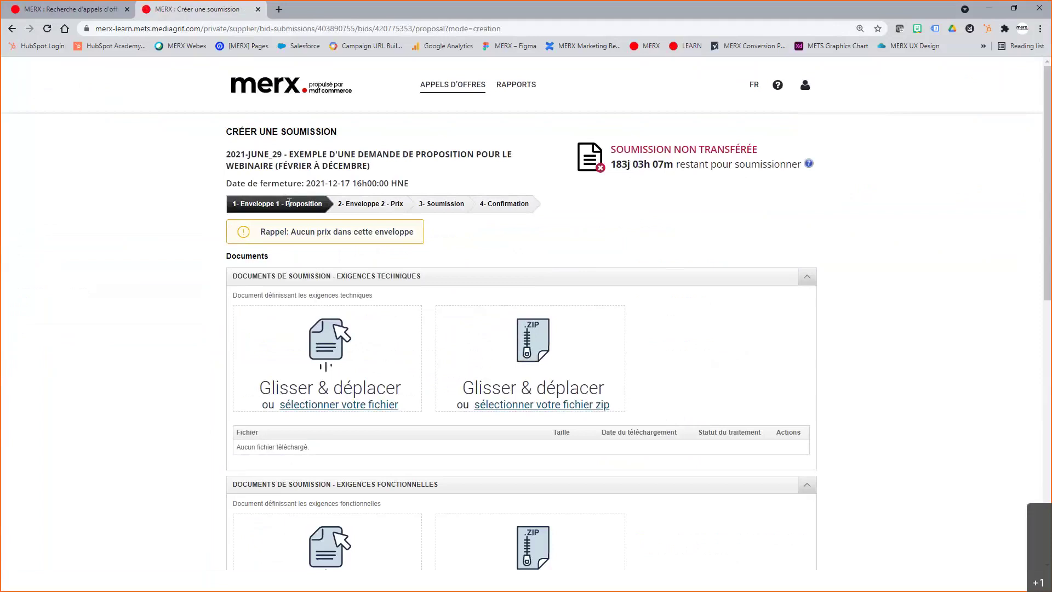
# Step: Return to the tender search and display the submitted proposal for "Modèle d'appel d'offres pour le webinaire des fournisseurs J16-17-2021"
pyautogui.moveTo(439, 91)
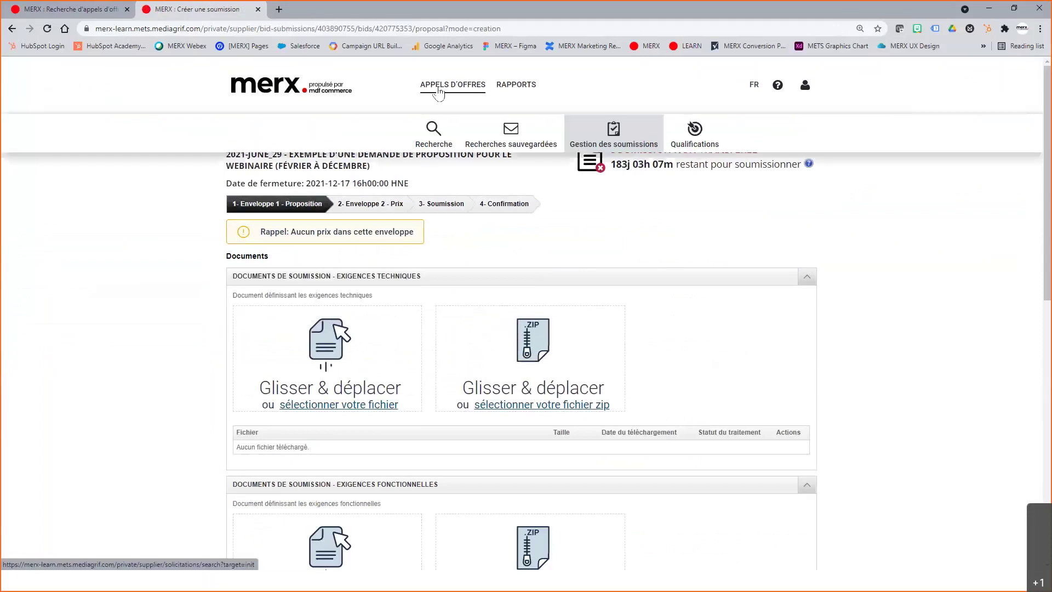
pyautogui.click(433, 141)
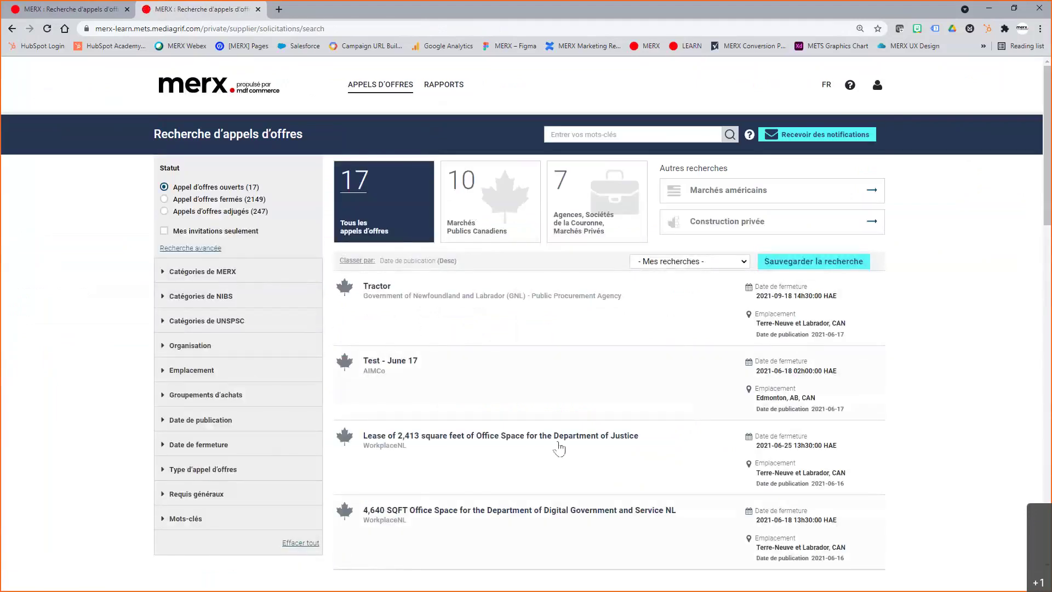
pyautogui.scroll(-3, 557, 449)
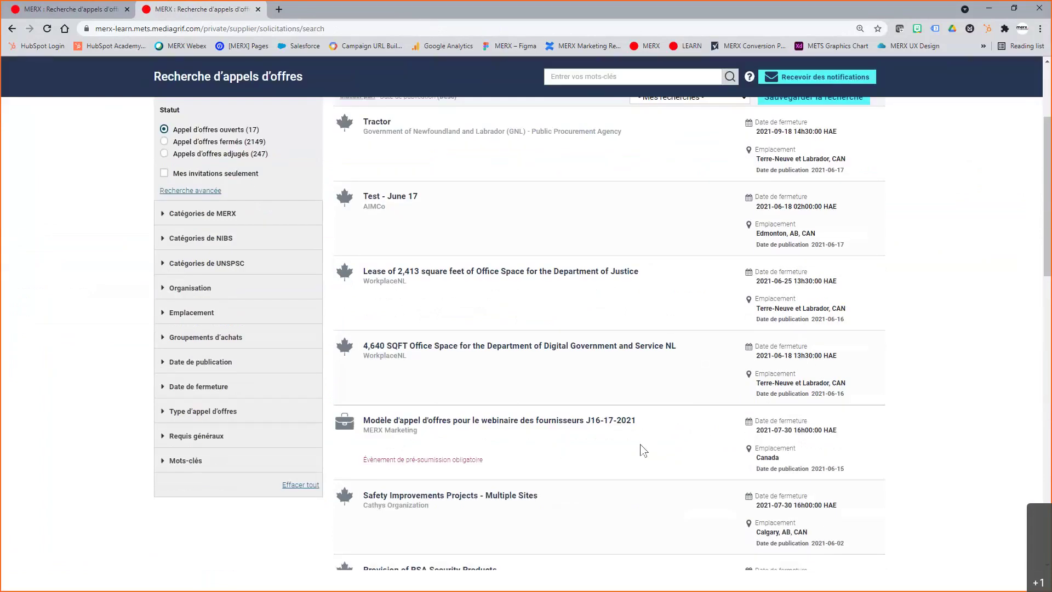
pyautogui.click(594, 427)
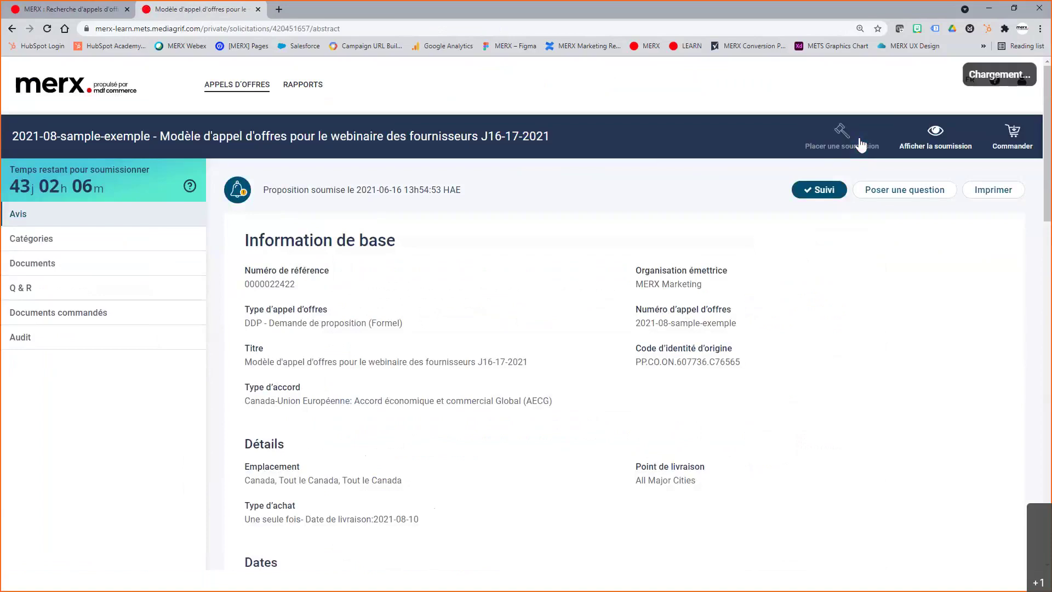
pyautogui.click(861, 145)
pyautogui.moveTo(375, 343); pyautogui.dragTo(493, 353)
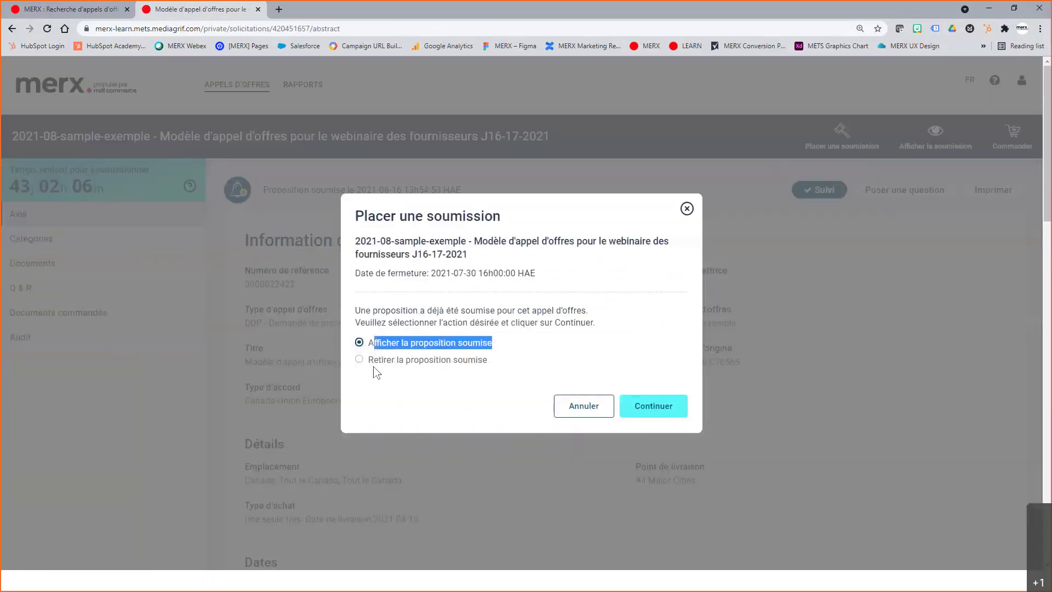
pyautogui.moveTo(375, 360); pyautogui.dragTo(494, 367)
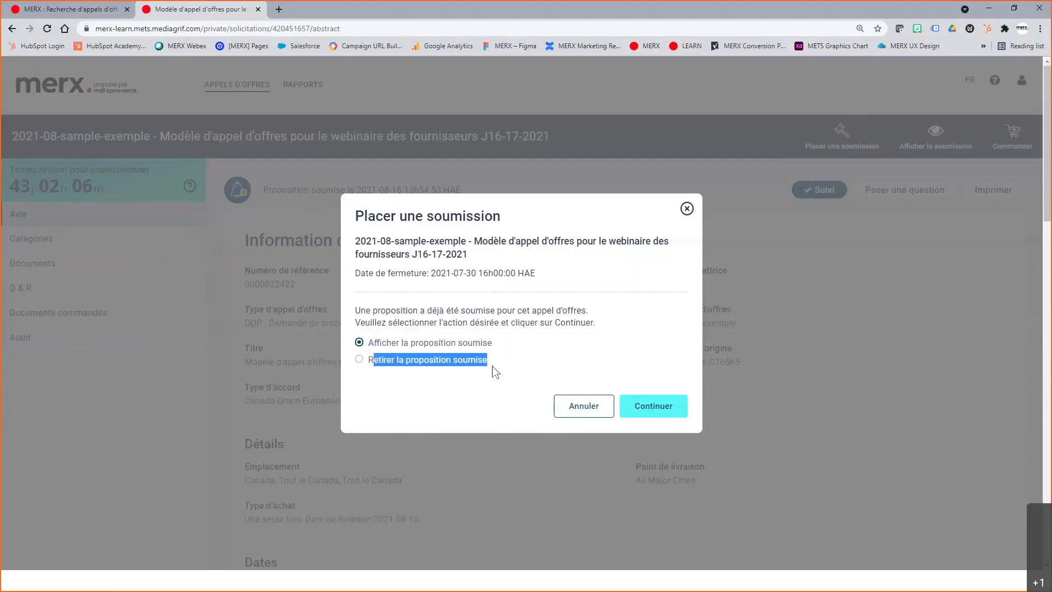
pyautogui.moveTo(354, 273); pyautogui.dragTo(547, 280)
pyautogui.click(525, 347)
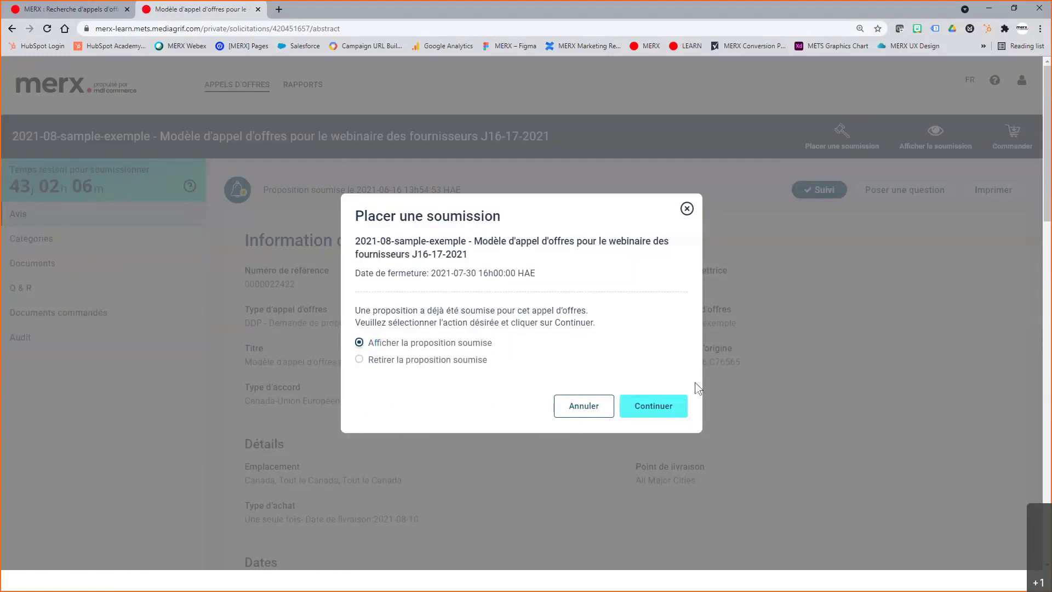
pyautogui.click(652, 413)
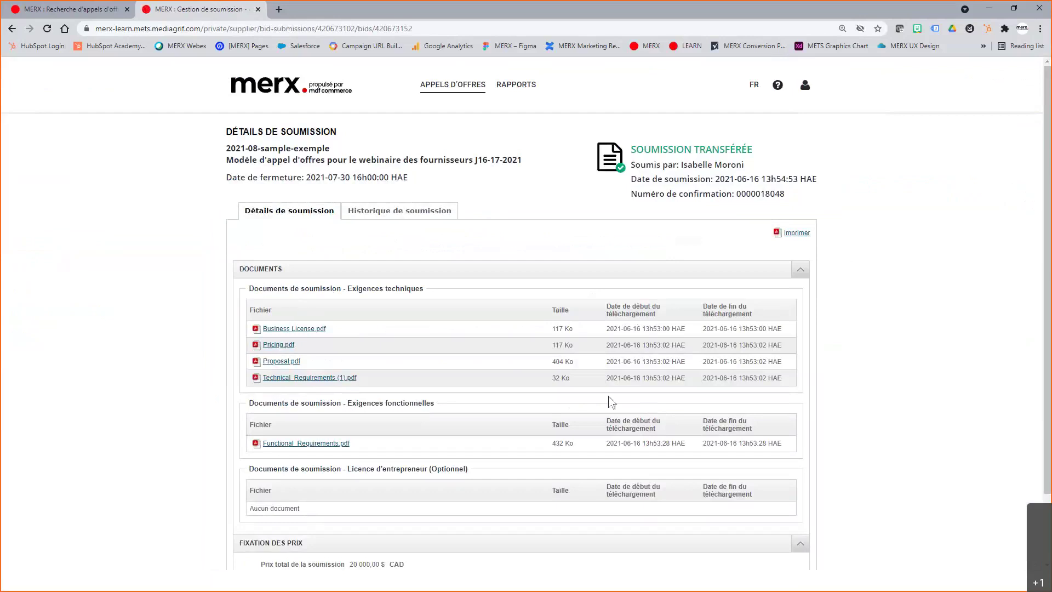
# Step: Withdraw the submitted bid for the 2021-08-sample-exemple tender and confirm the withdrawal
pyautogui.scroll(-2, 612, 402)
pyautogui.click(789, 530)
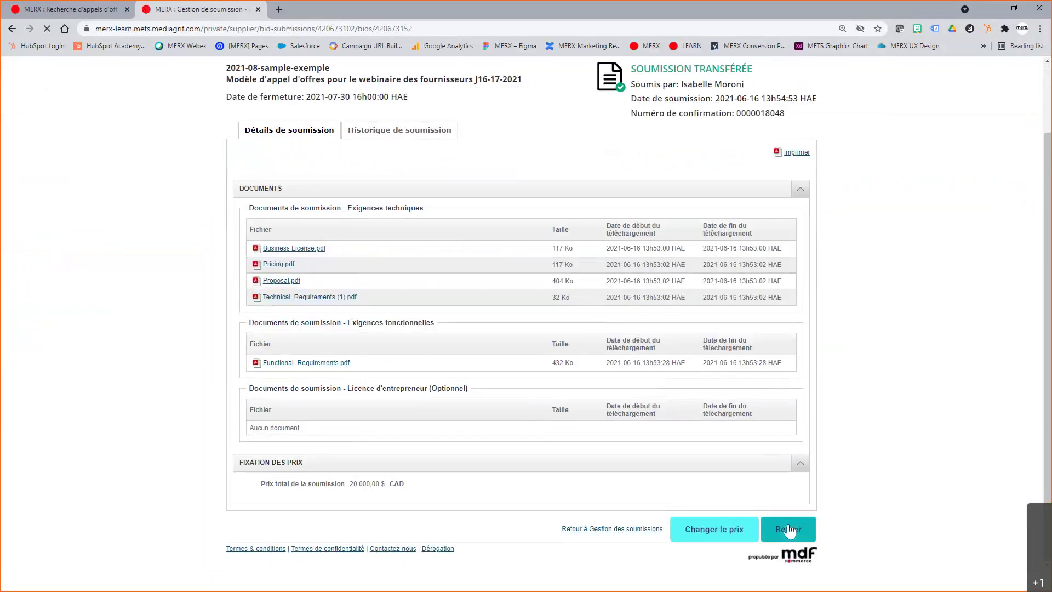
pyautogui.click(769, 349)
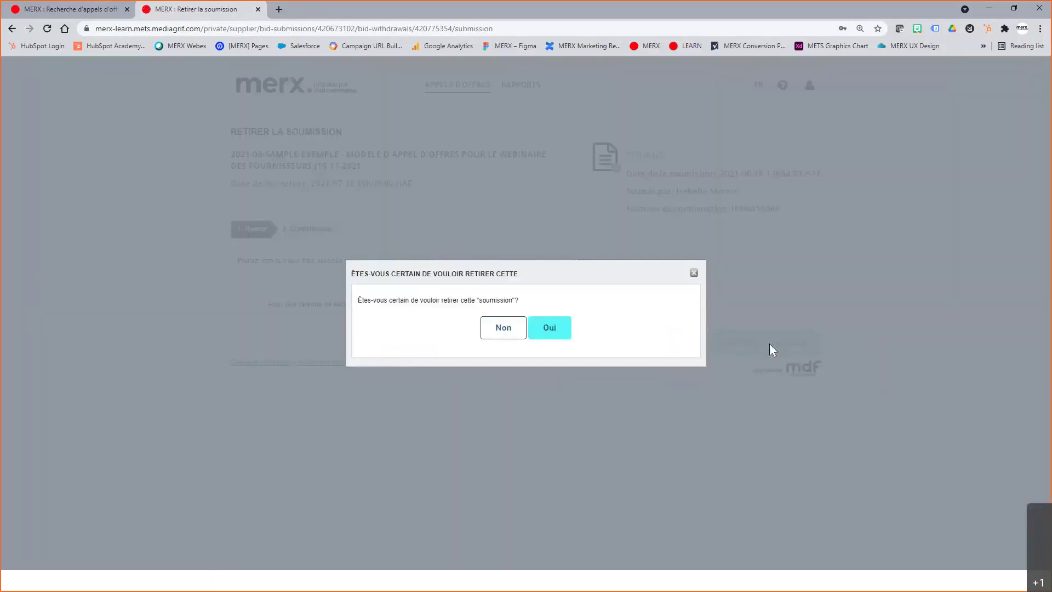
pyautogui.click(553, 333)
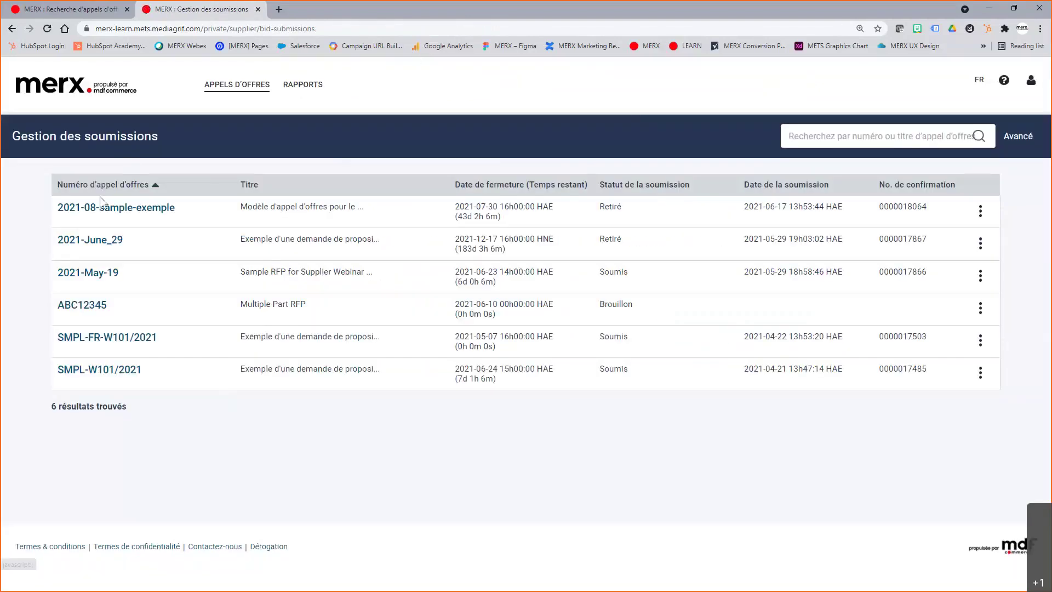
# Step: Go back to the tender search and start a new bid on "Modèle d'appel d'offres pour le webinaire des fournisseurs J16-17-2021"
pyautogui.click(13, 28)
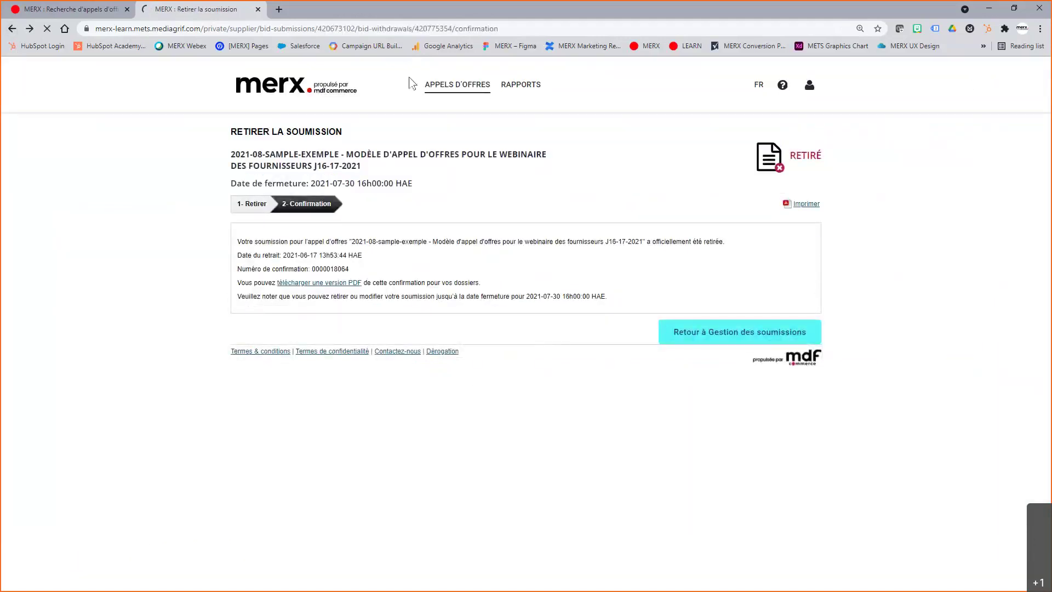
pyautogui.moveTo(237, 87)
pyautogui.click(227, 133)
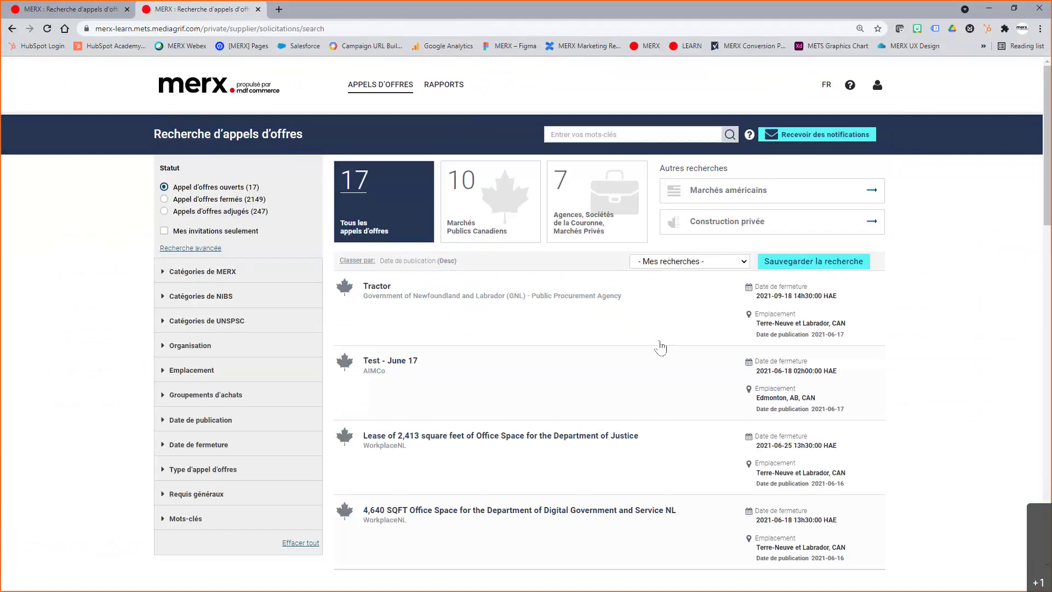
pyautogui.scroll(-5, 615, 269)
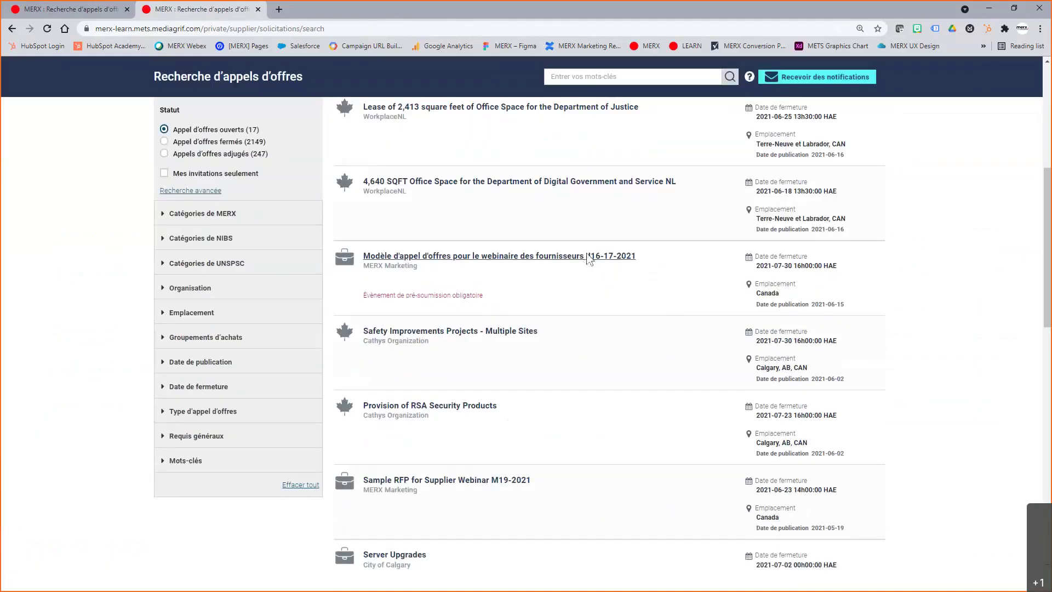
pyautogui.click(588, 256)
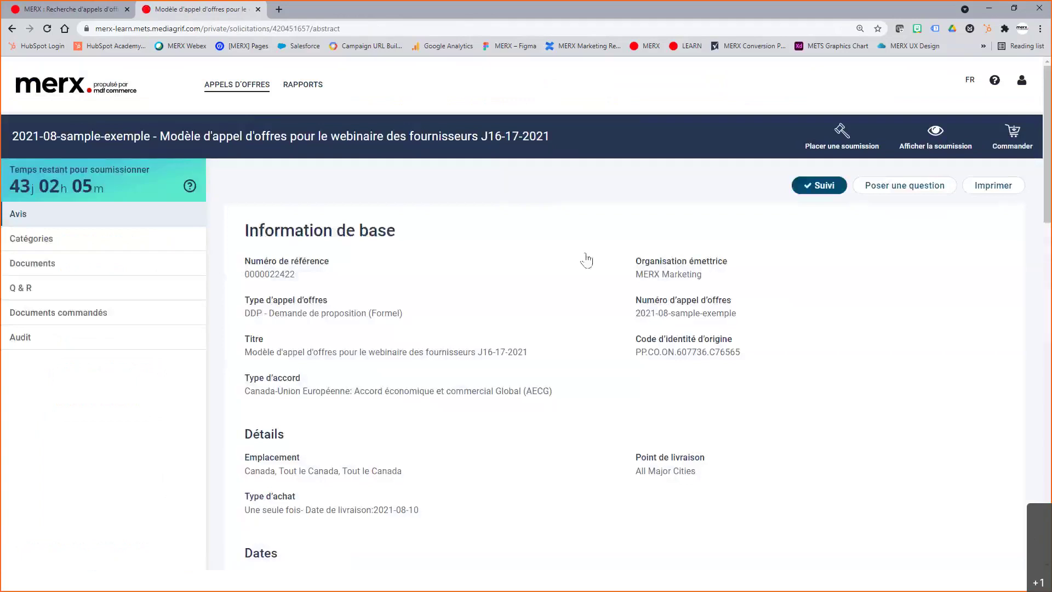
pyautogui.click(856, 144)
pyautogui.click(466, 360)
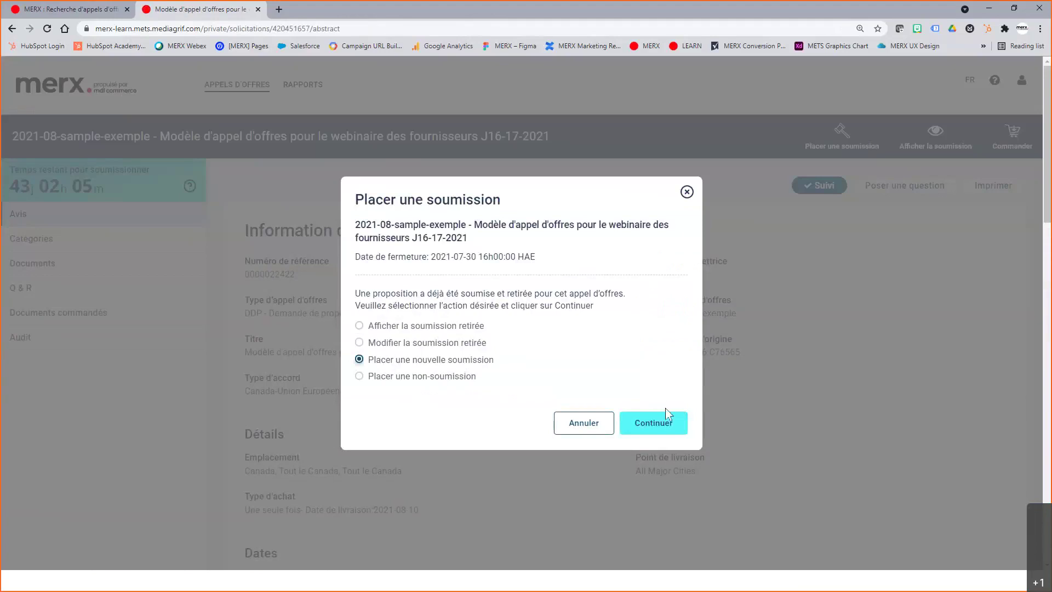
pyautogui.click(663, 428)
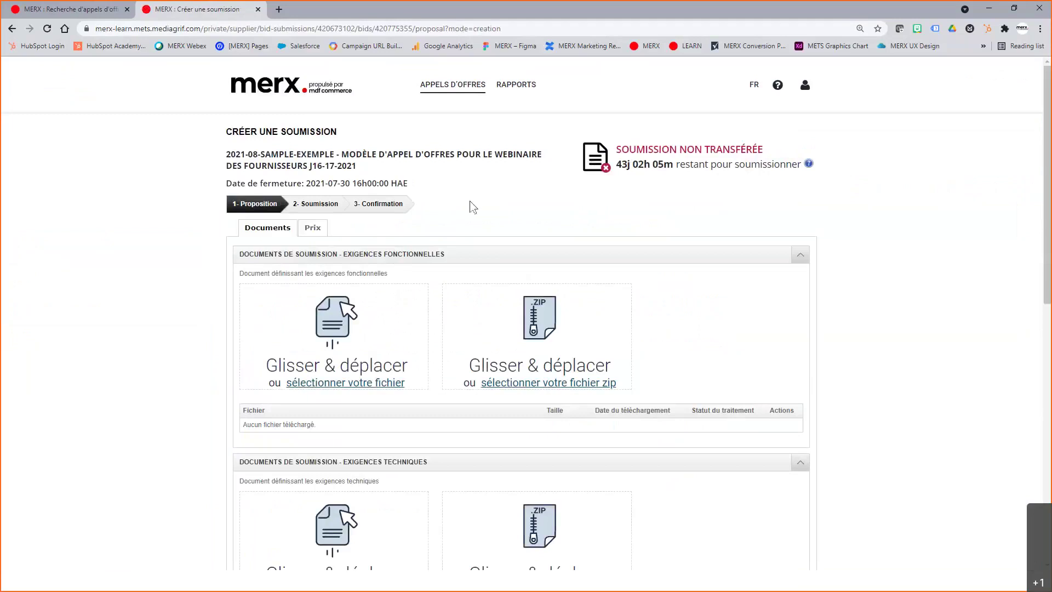
# Step: Upload Functional_Requirements.pdf from the Supplier folder in aa_DEMO SAMPLE DOCUMENTS as the bid's "Exigences fonctionnelles" document
pyautogui.click(240, 258)
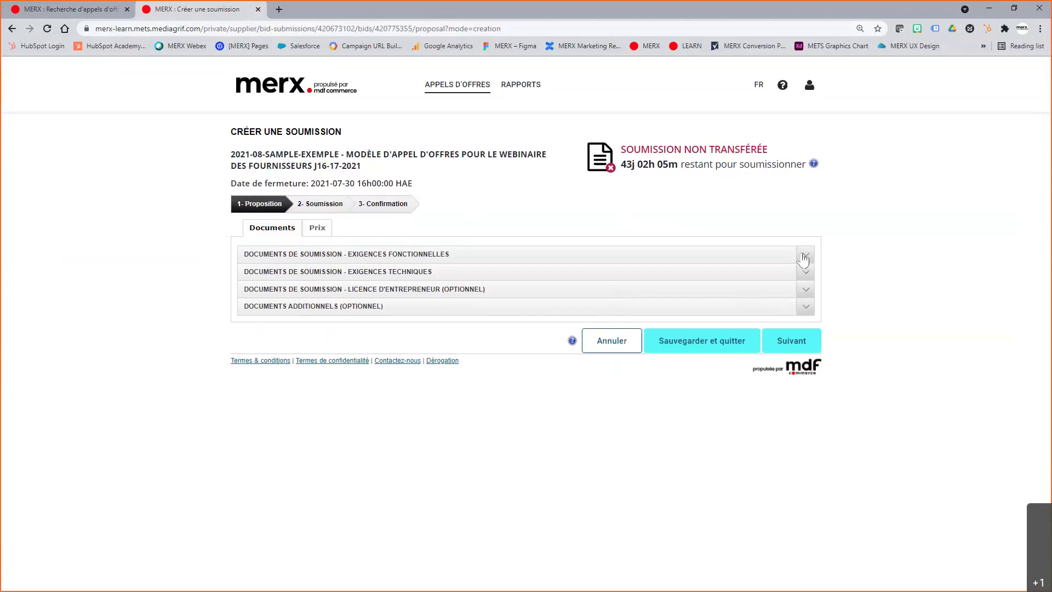
pyautogui.click(804, 257)
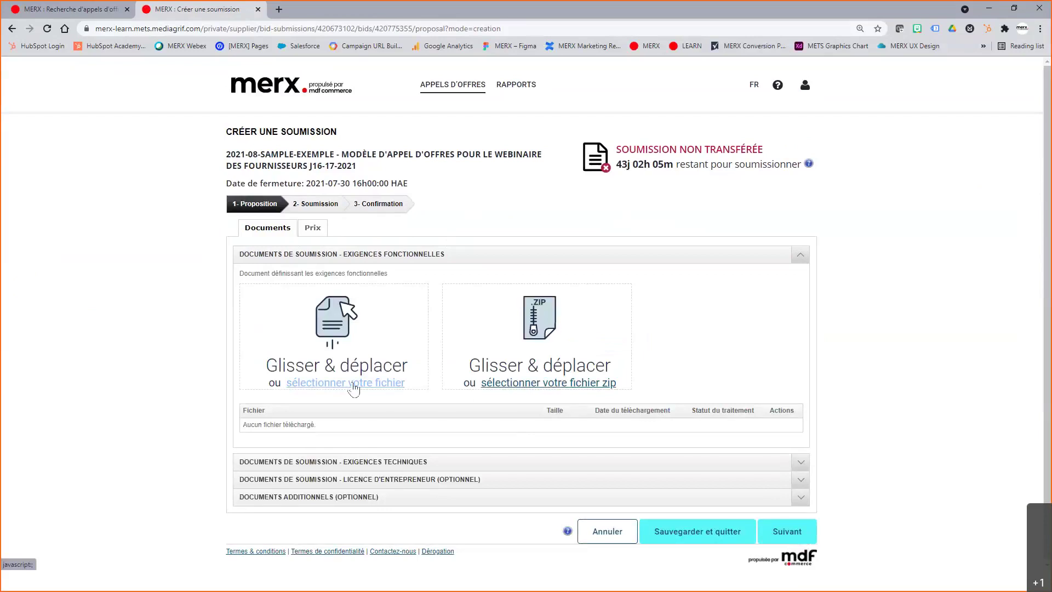
pyautogui.click(320, 382)
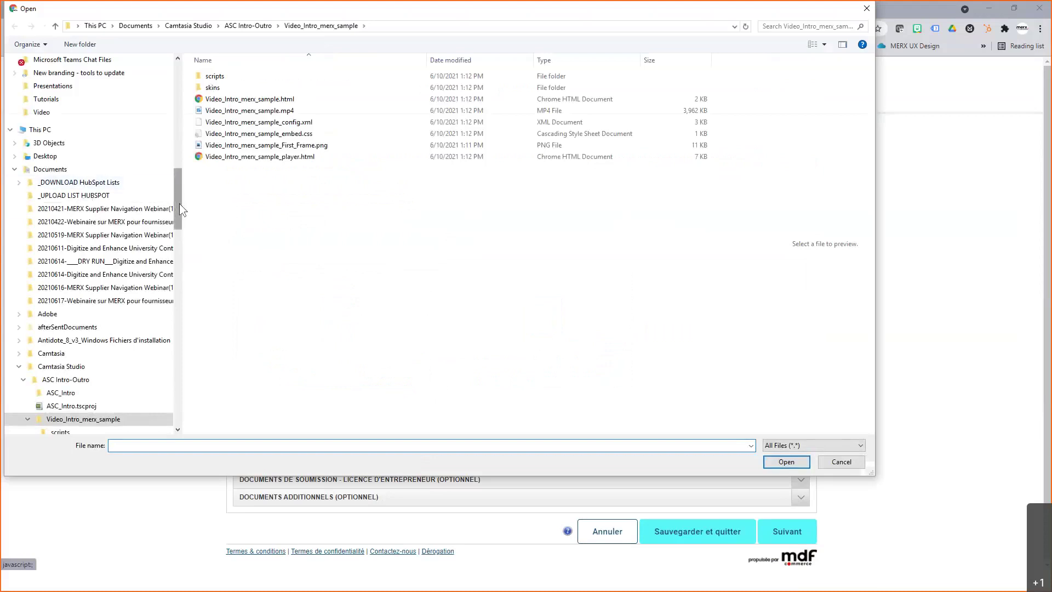
pyautogui.moveTo(181, 208); pyautogui.dragTo(181, 180)
pyautogui.click(45, 336)
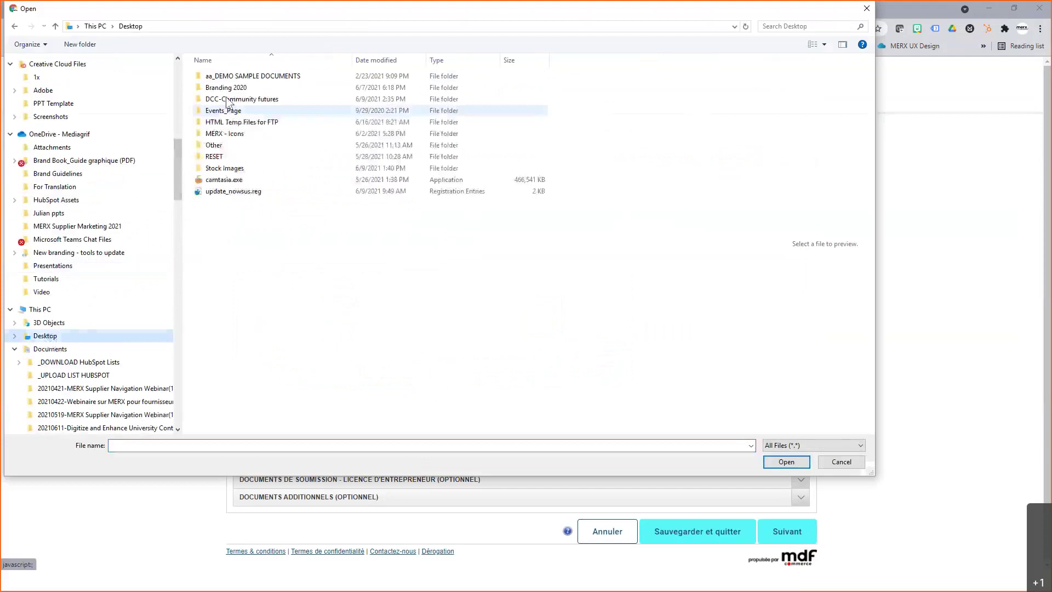
pyautogui.doubleClick(230, 76)
pyautogui.doubleClick(224, 88)
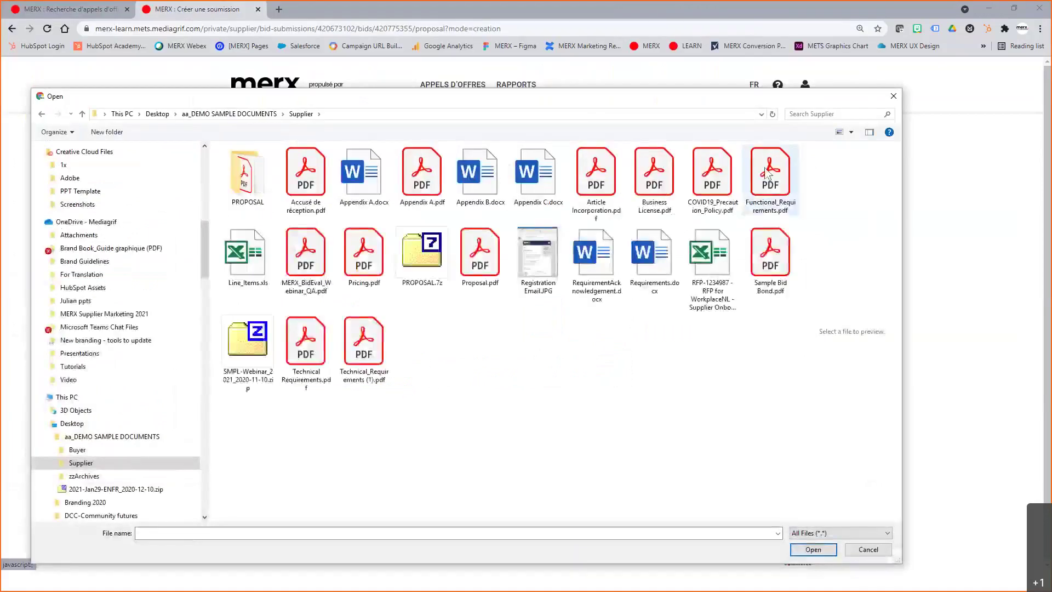
pyautogui.click(768, 175)
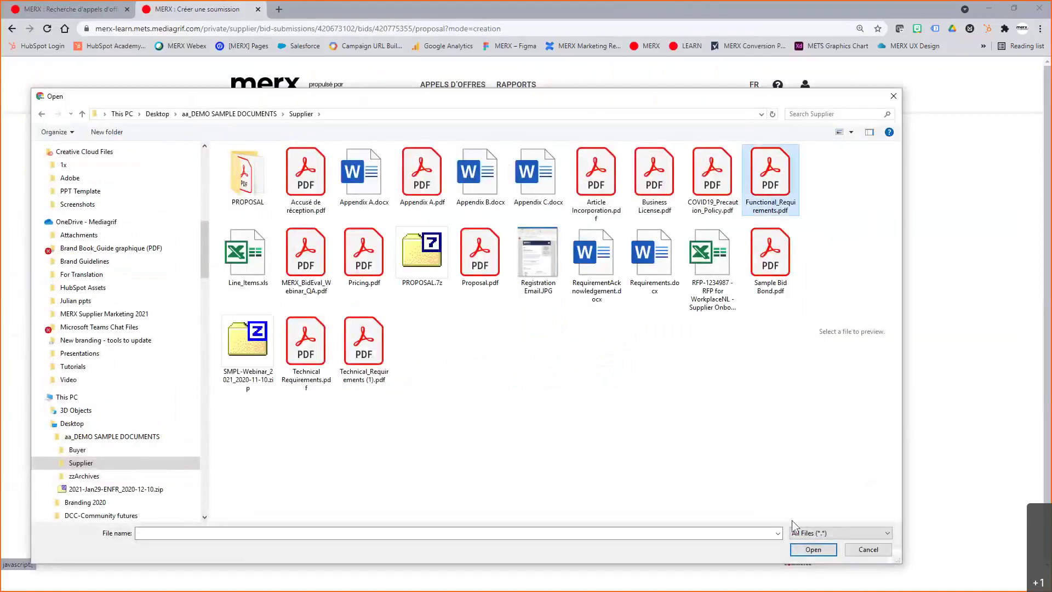
pyautogui.click(812, 550)
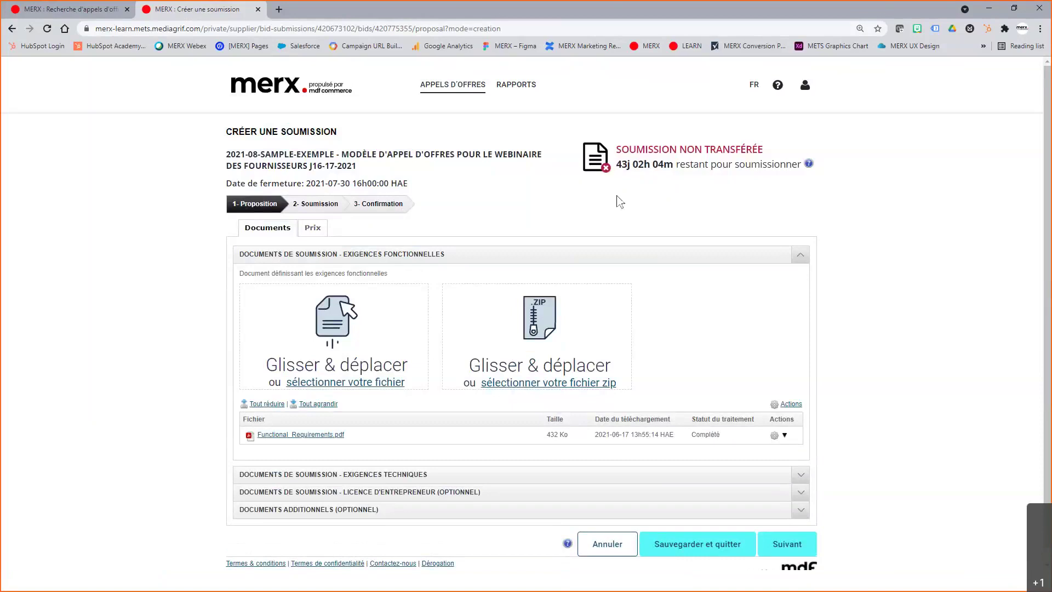
# Step: Upload Technical Requirements.pdf as the bid's "Exigences techniques" document
pyautogui.moveTo(616, 164); pyautogui.dragTo(677, 163)
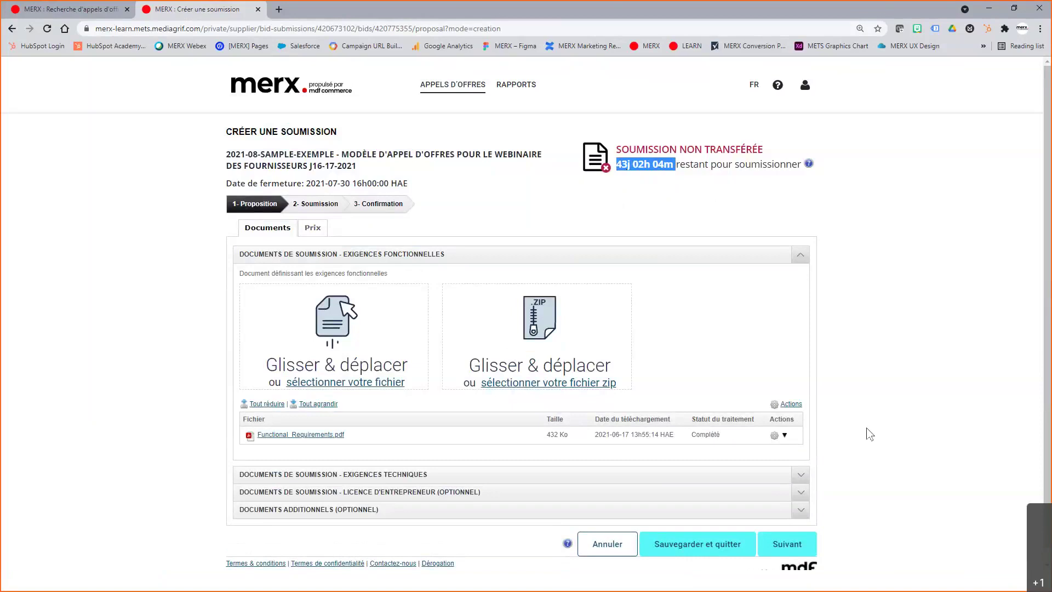
pyautogui.click(800, 475)
pyautogui.scroll(-3, 870, 311)
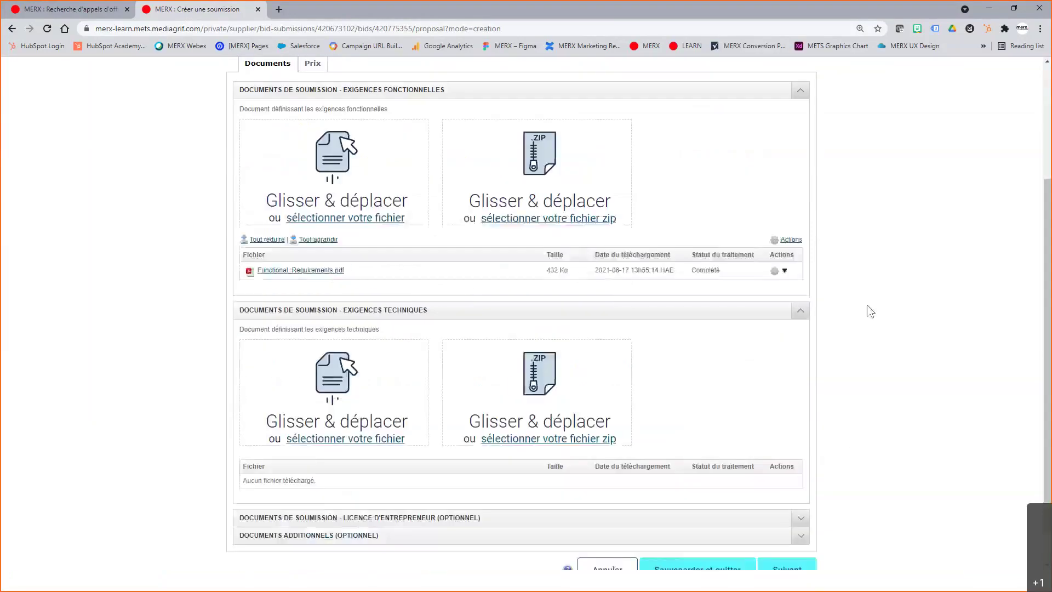
pyautogui.click(364, 439)
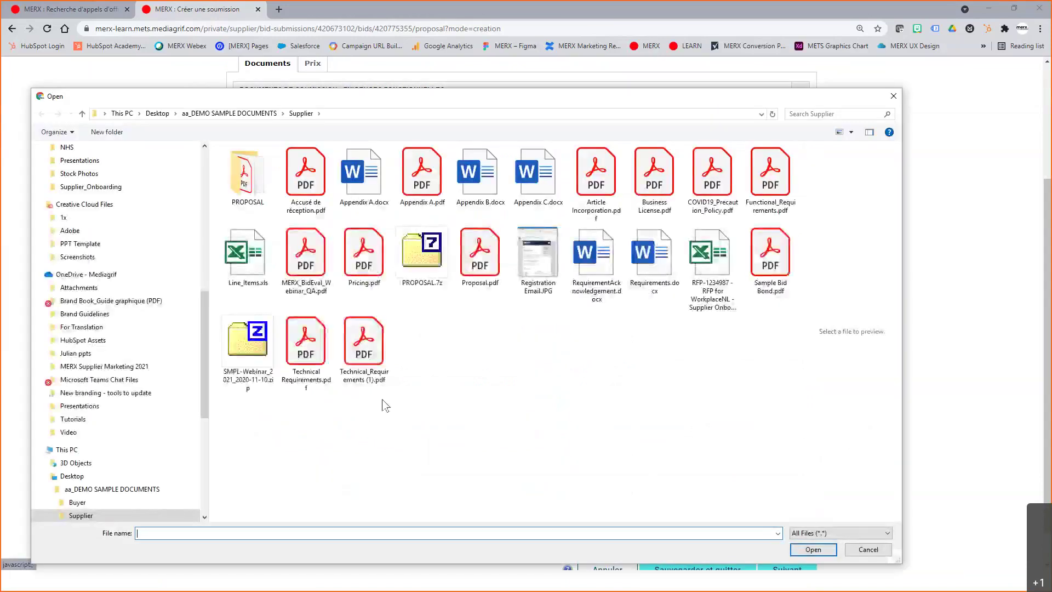
pyautogui.click(306, 350)
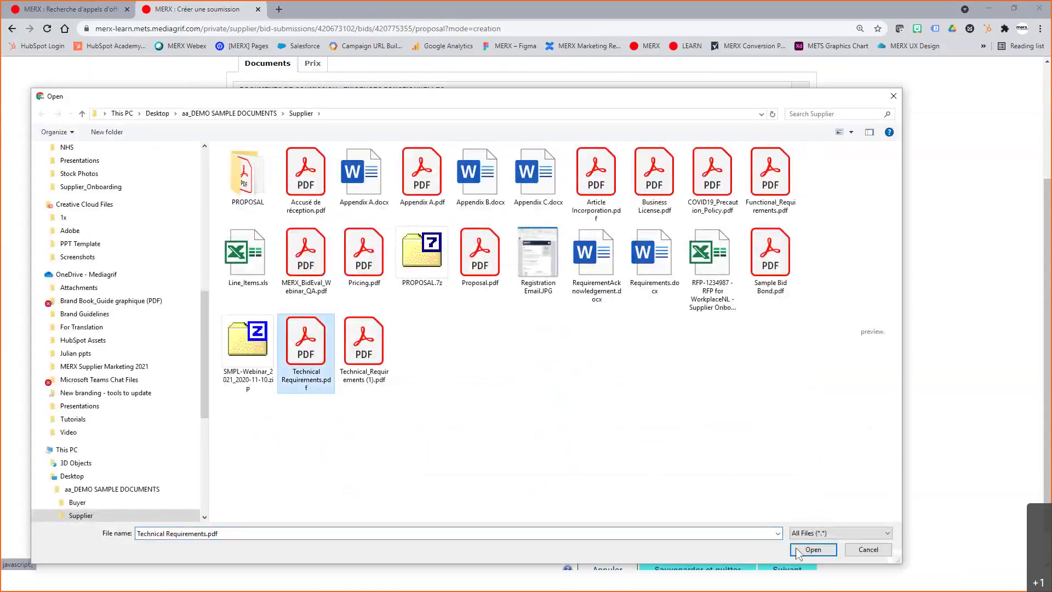
pyautogui.click(797, 551)
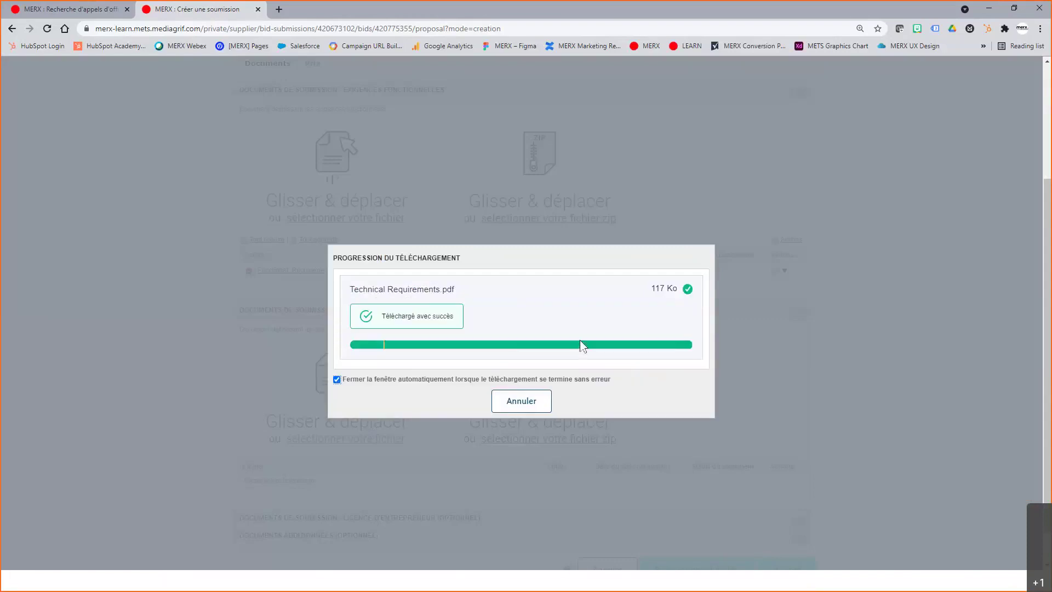
# Step: Continue to the bid's price section, set the "Prix total de la soumission" to 20,000 CAD and advance to the Soumission stage
pyautogui.scroll(-1, 841, 400)
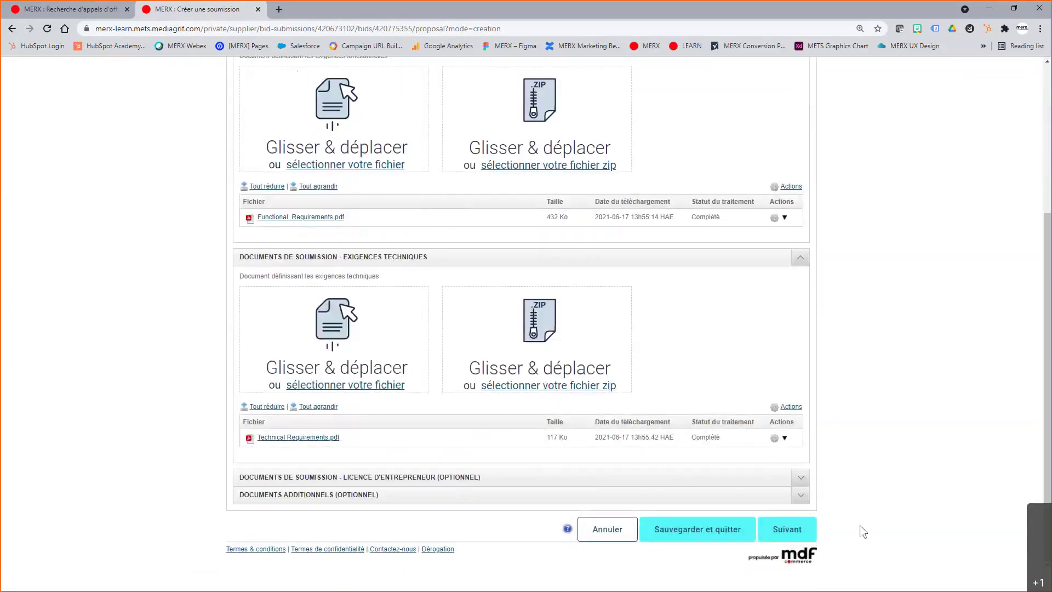
pyautogui.click(798, 535)
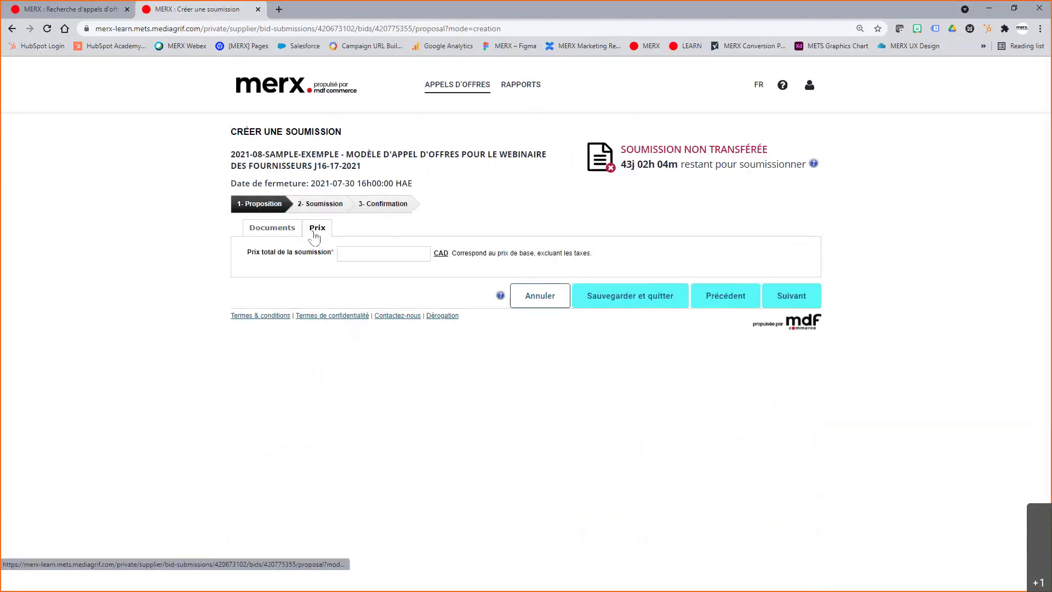
pyautogui.click(374, 251)
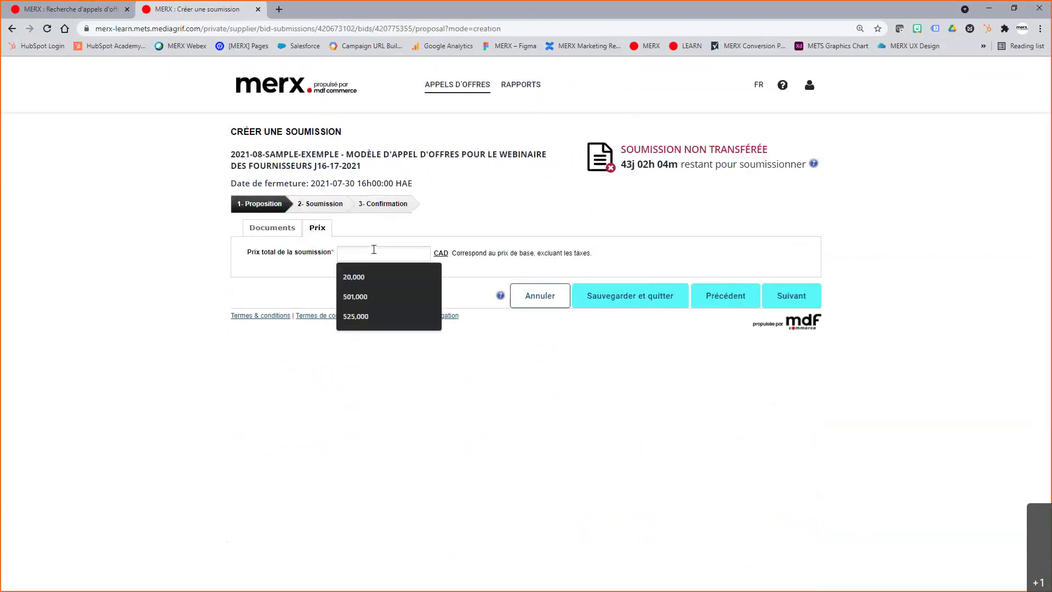
pyautogui.click(386, 277)
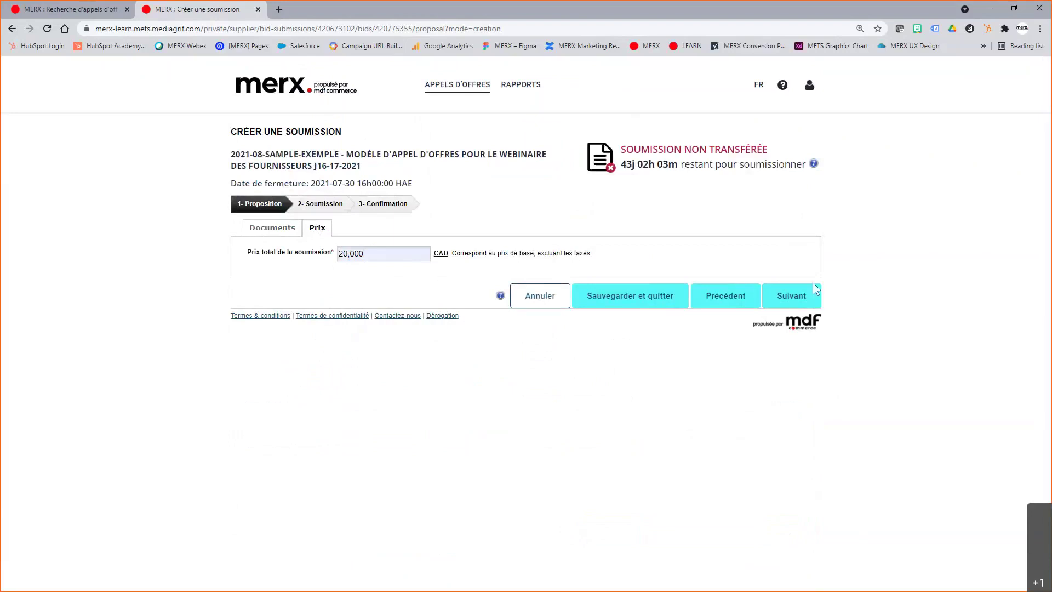
pyautogui.click(793, 299)
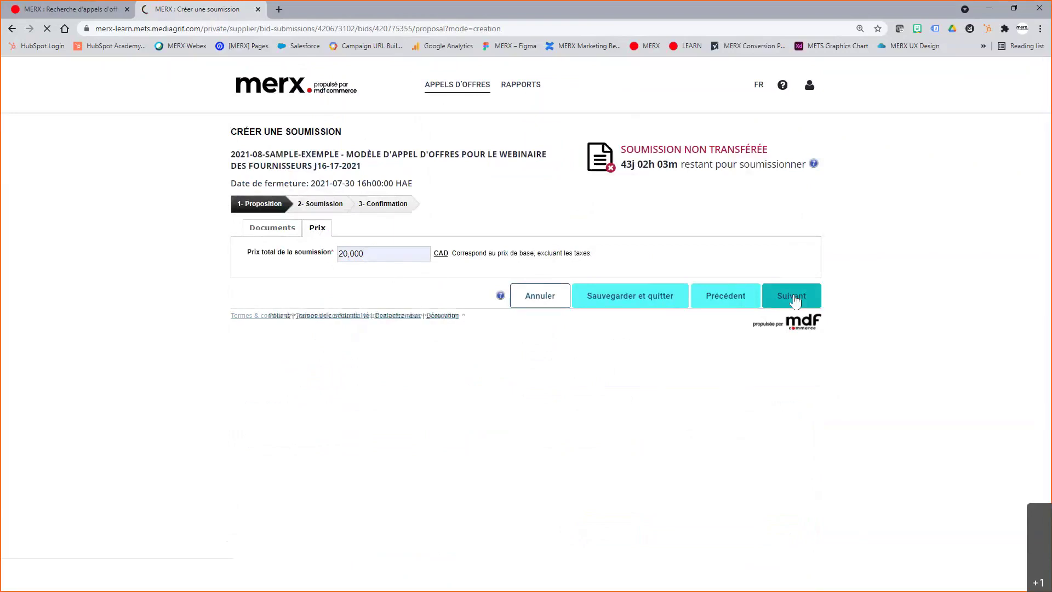
# Step: Review the bidder compliance and authentication section, then submit the bid and confirm the submission
pyautogui.moveTo(241, 223); pyautogui.dragTo(423, 230)
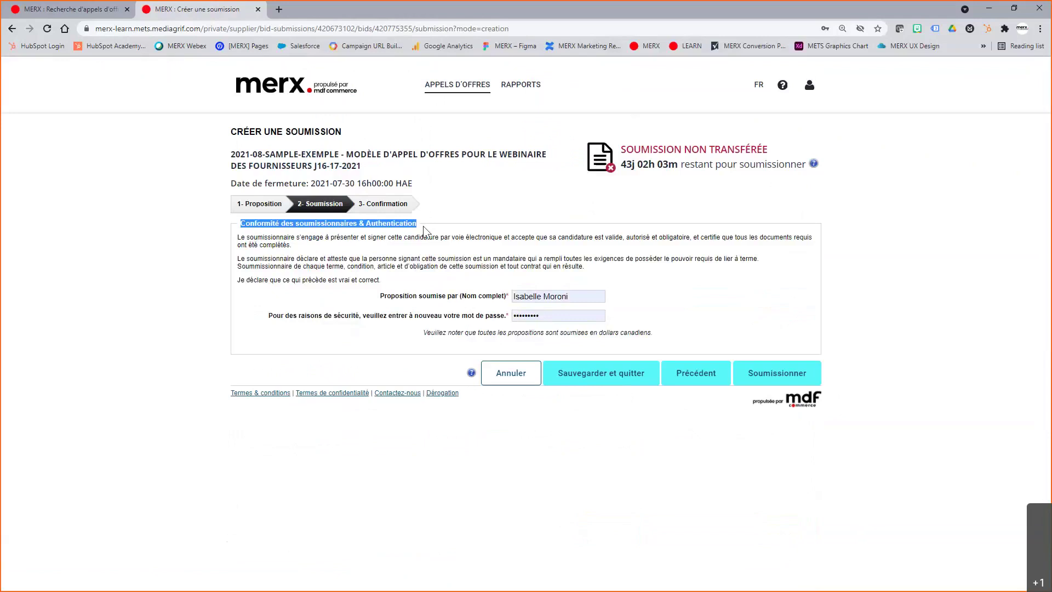
pyautogui.click(489, 305)
pyautogui.moveTo(489, 306); pyautogui.dragTo(399, 320)
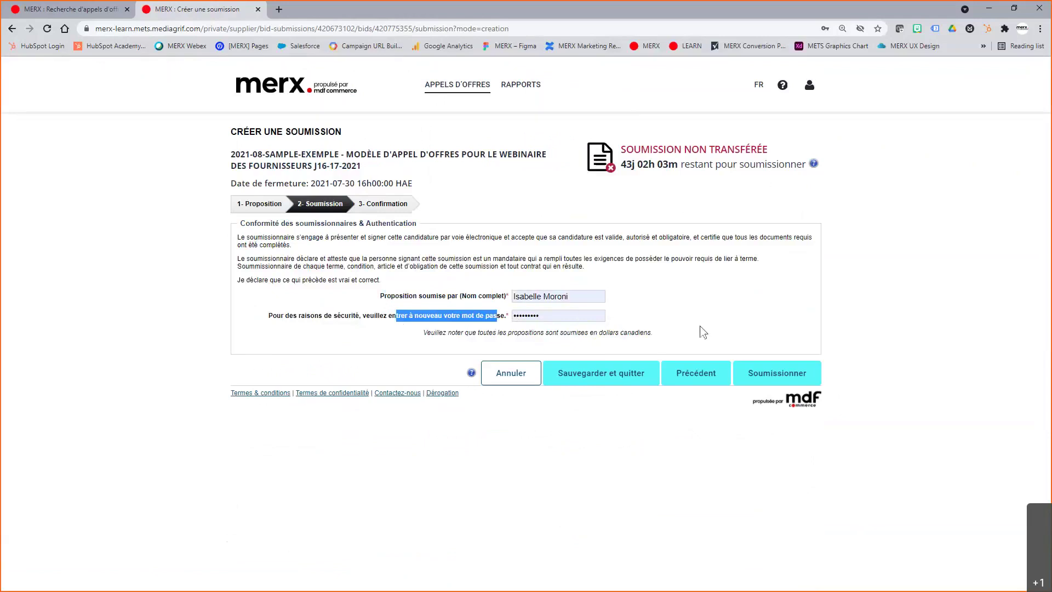
pyautogui.click(798, 374)
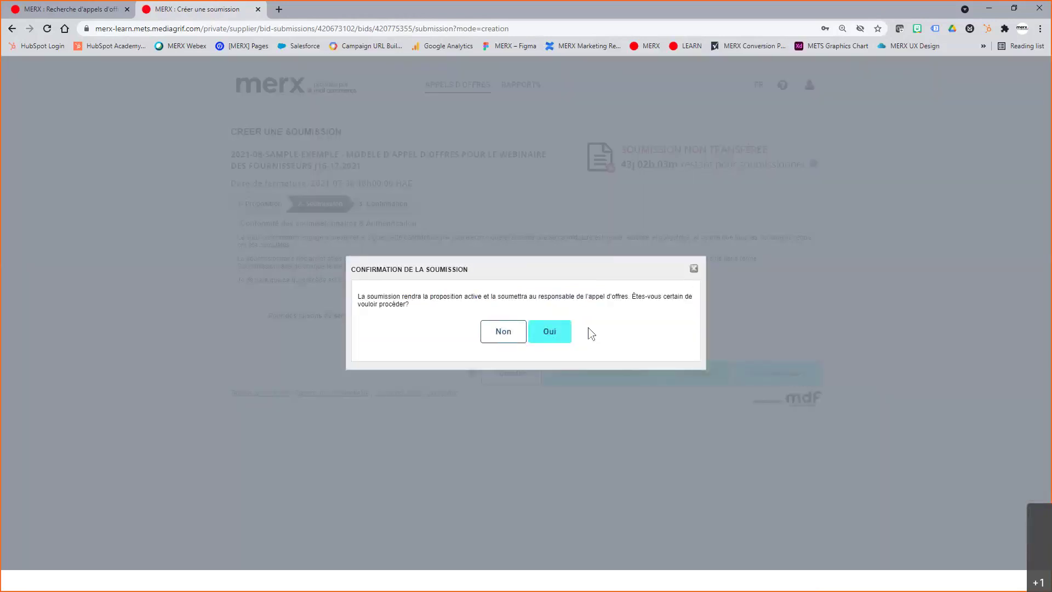
pyautogui.click(562, 334)
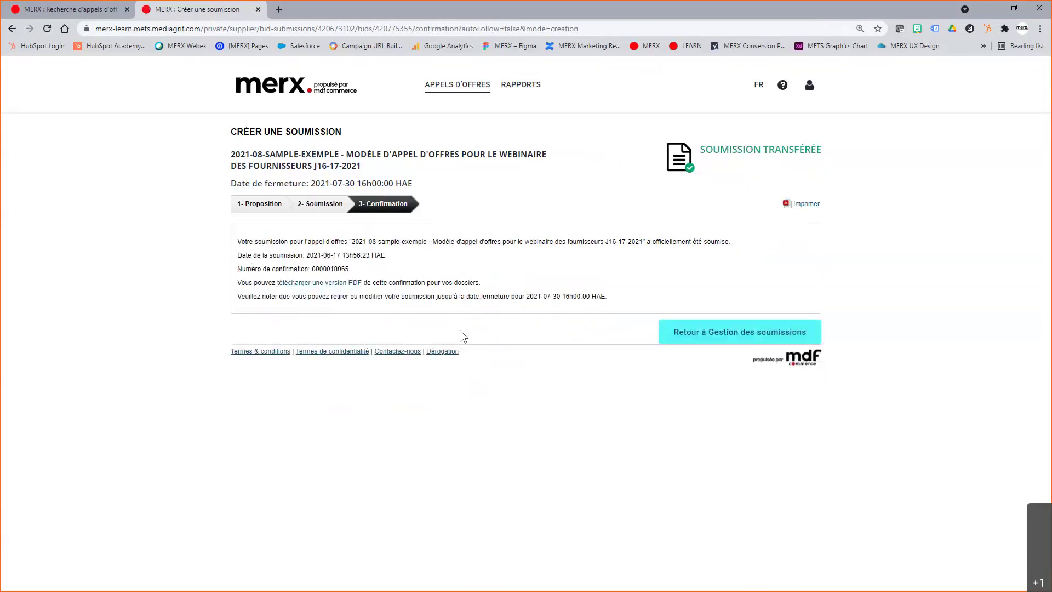
# Step: Examine the submission date and confirmation number on the enlarged bid confirmation page
pyautogui.hotkey('ctrl', '+')
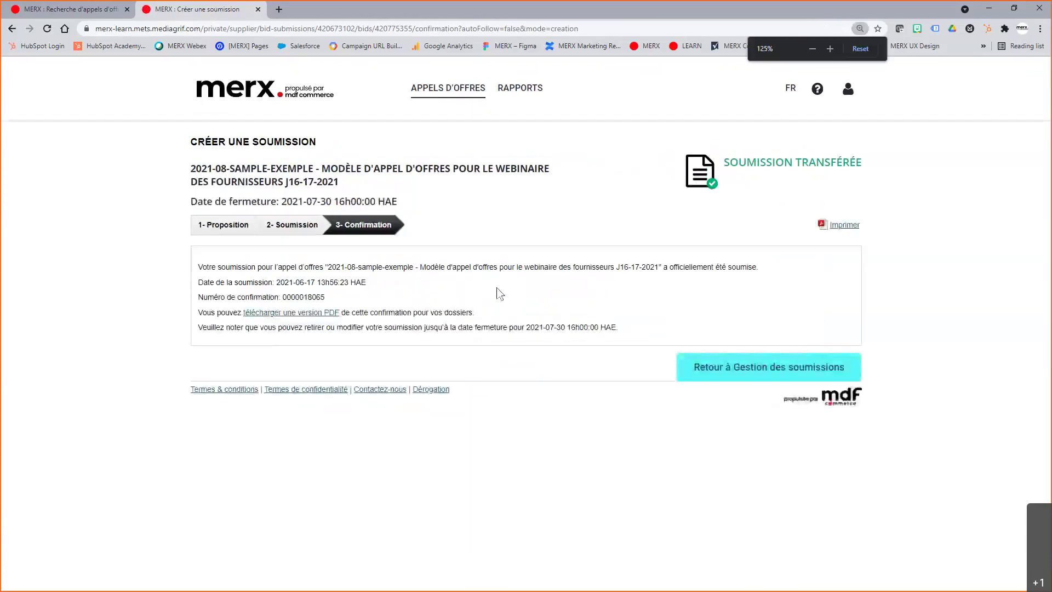
pyautogui.moveTo(275, 282); pyautogui.dragTo(366, 283)
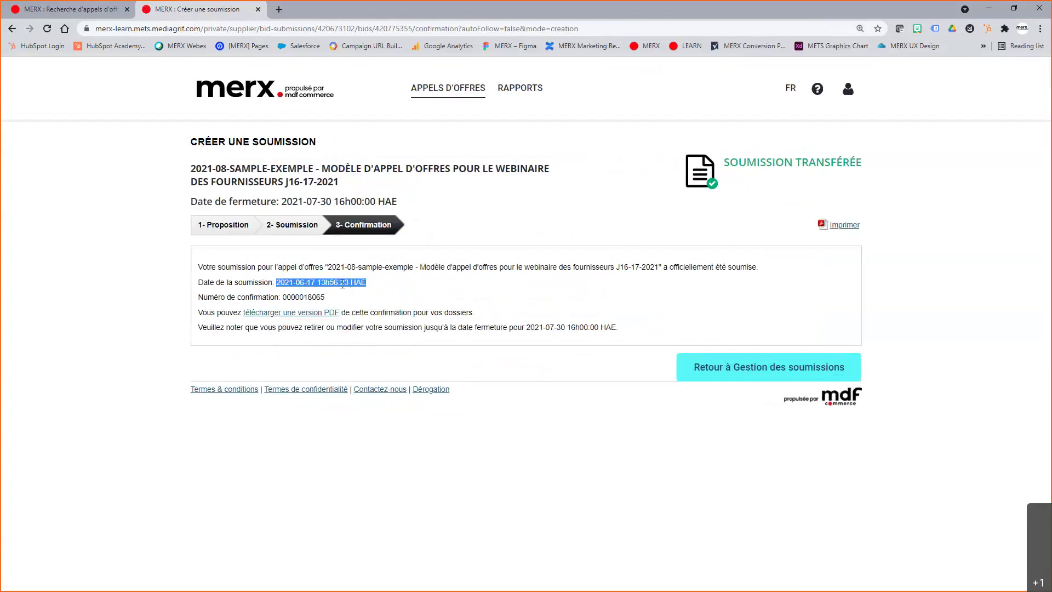
pyautogui.doubleClick(296, 293)
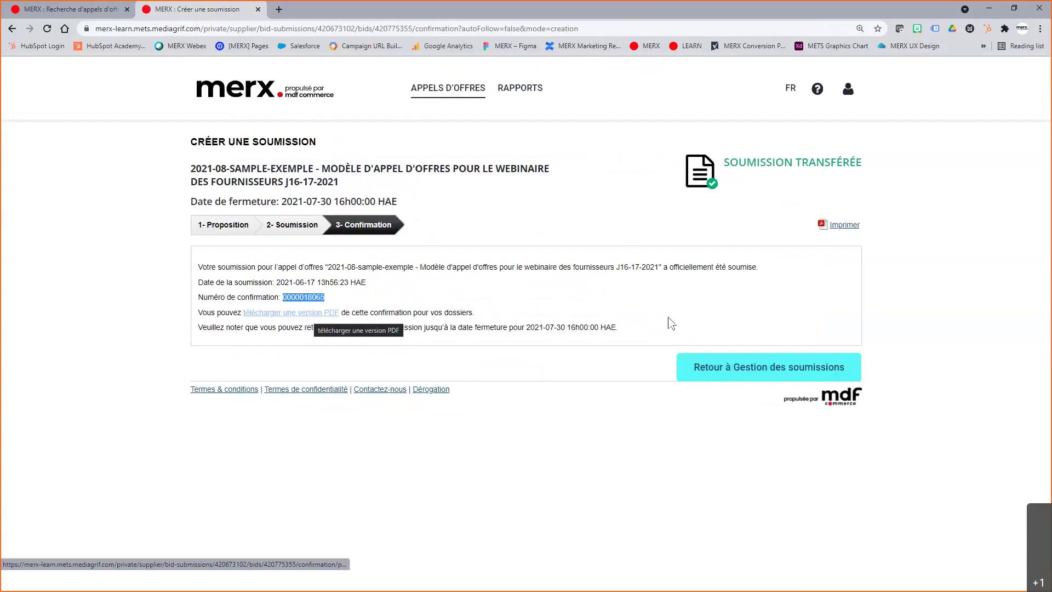
# Step: Return to Gestion des soumissions and check the actions available for the listed bids
pyautogui.click(784, 370)
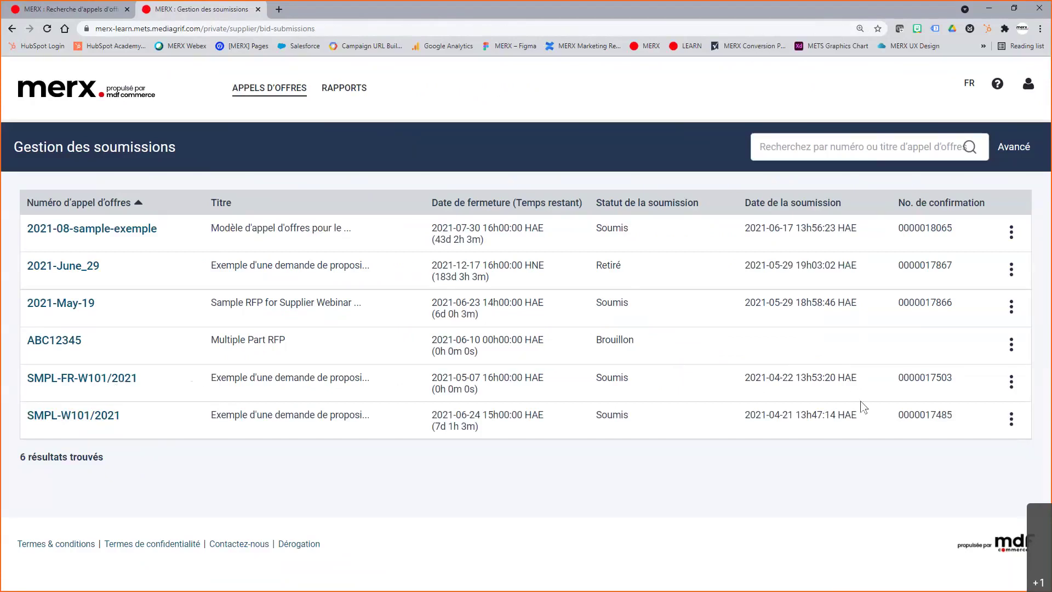
pyautogui.click(1012, 344)
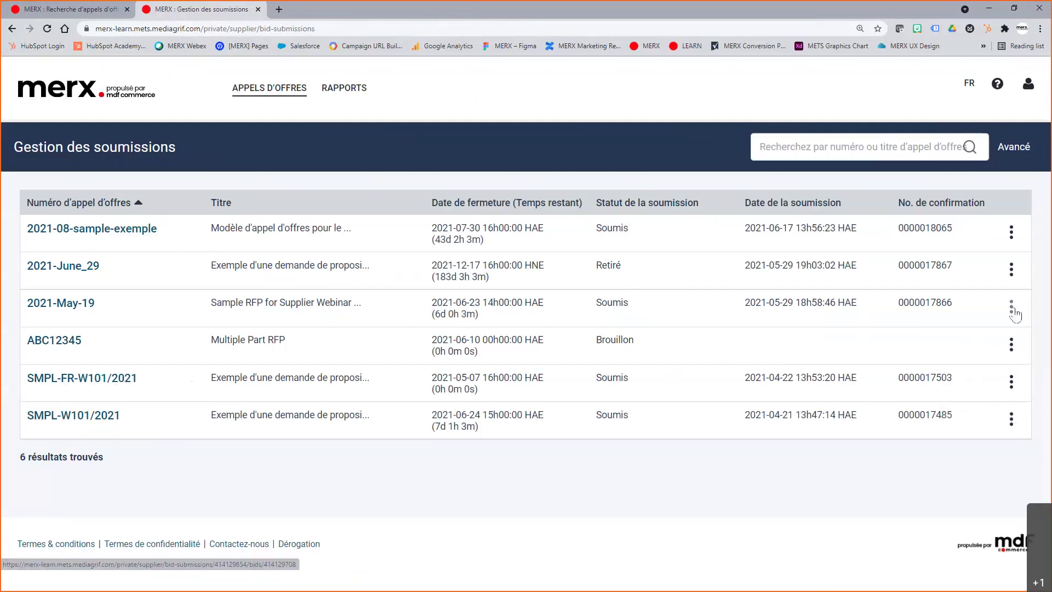
pyautogui.click(1012, 279)
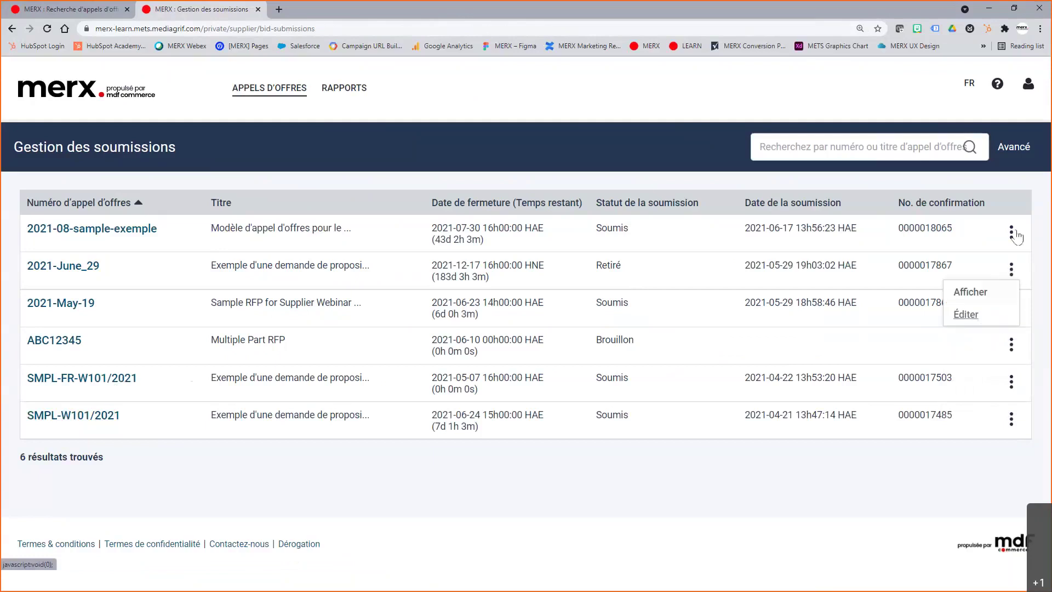
pyautogui.click(1012, 241)
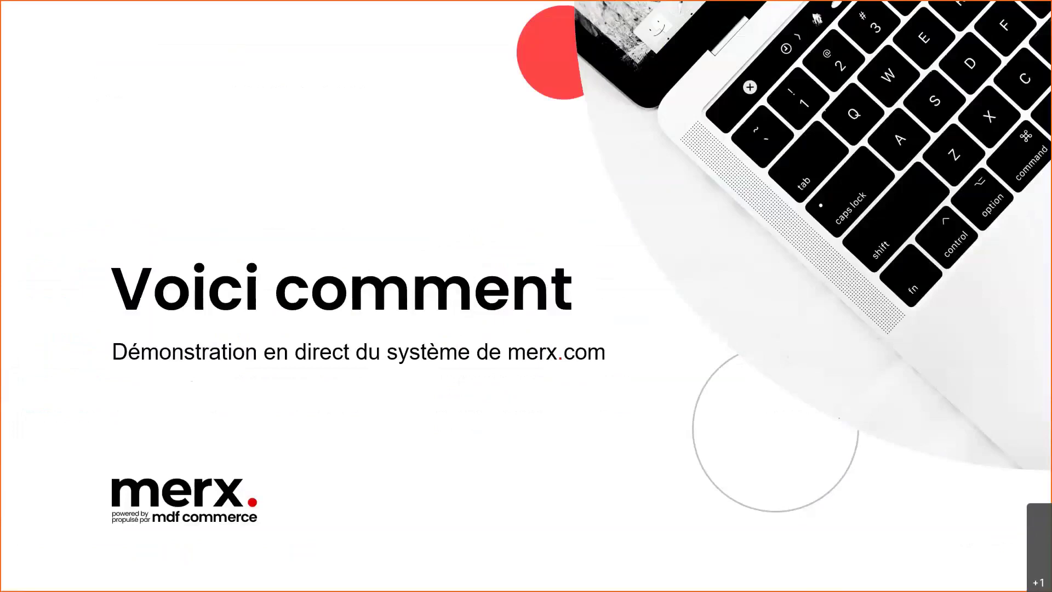
pyautogui.press('Right')
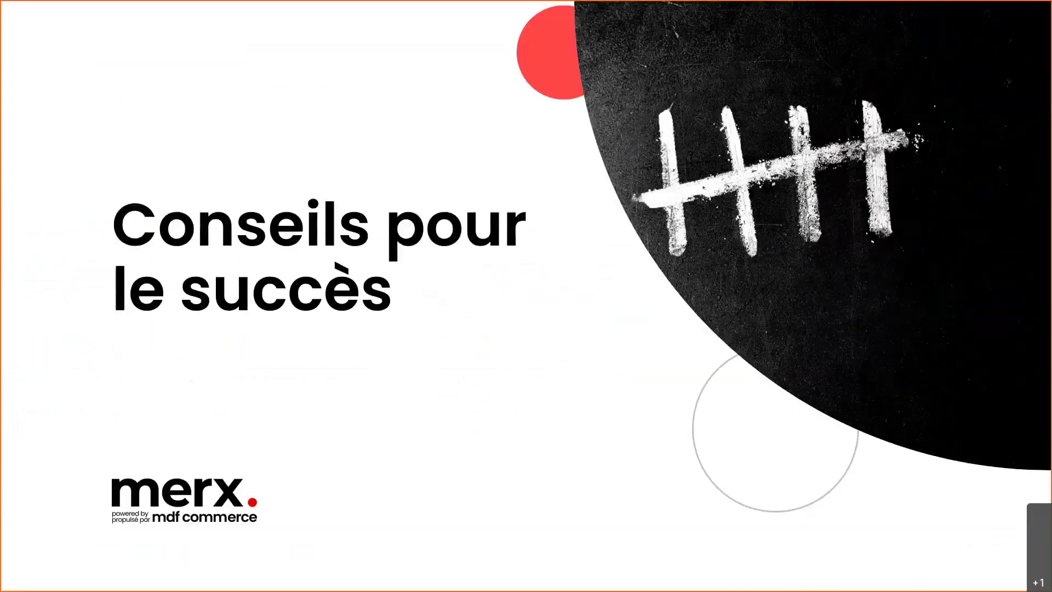
pyautogui.press('Right')
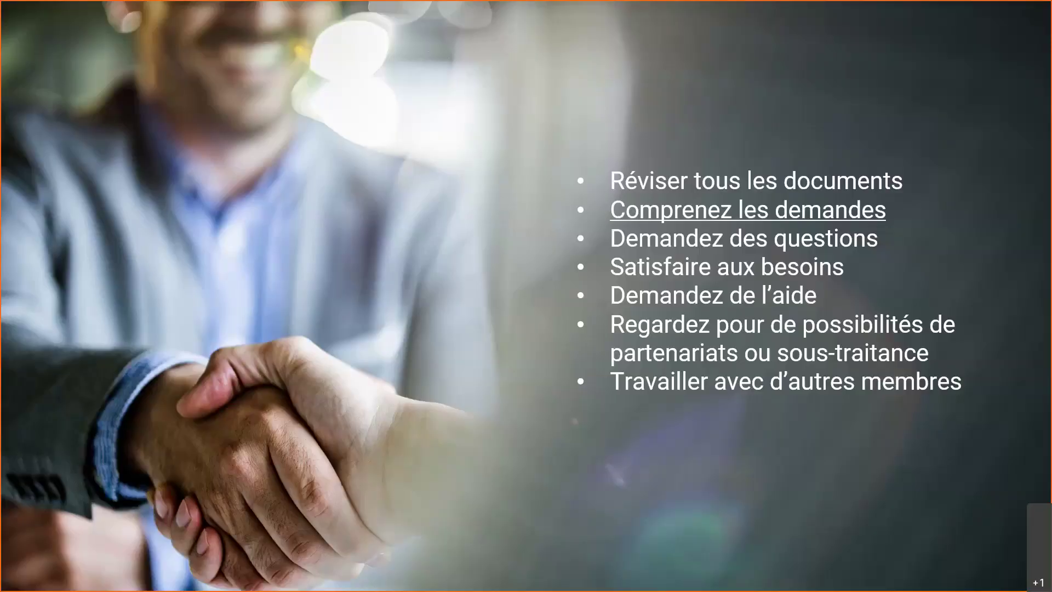